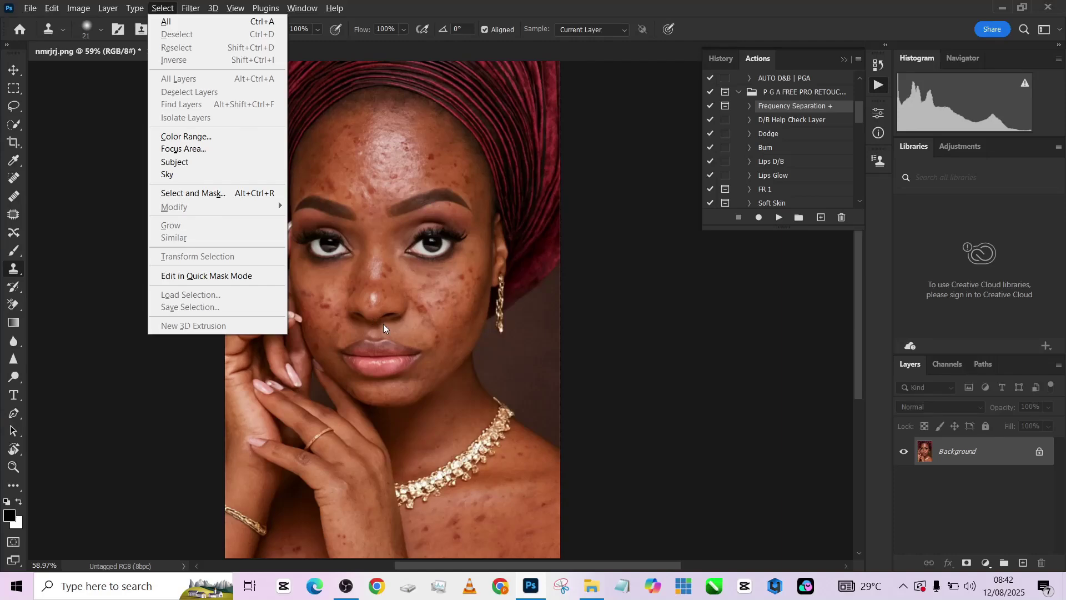
click(148, 420)
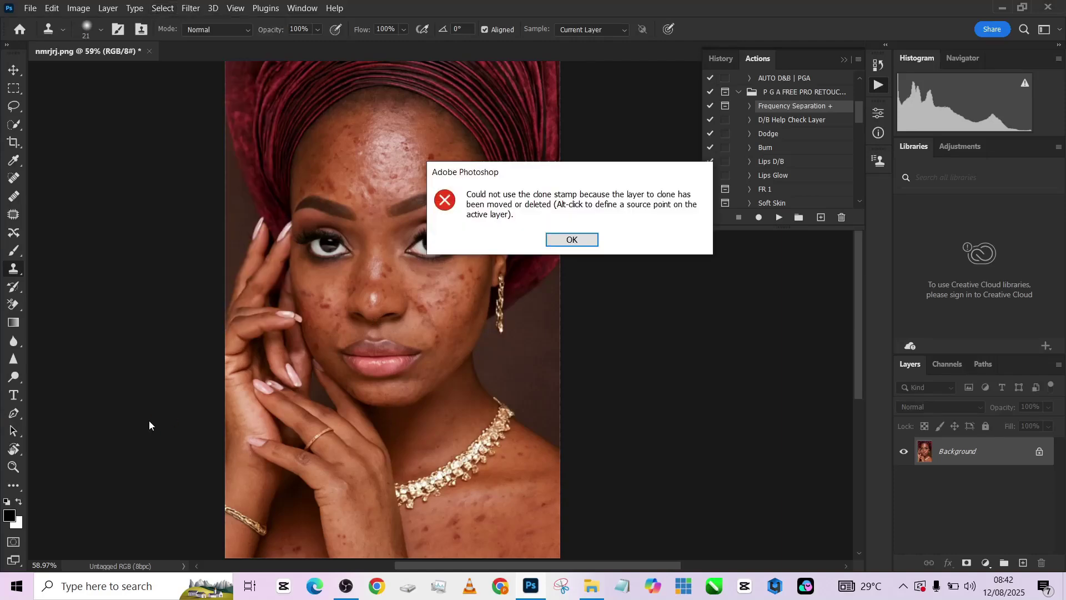
click(567, 243)
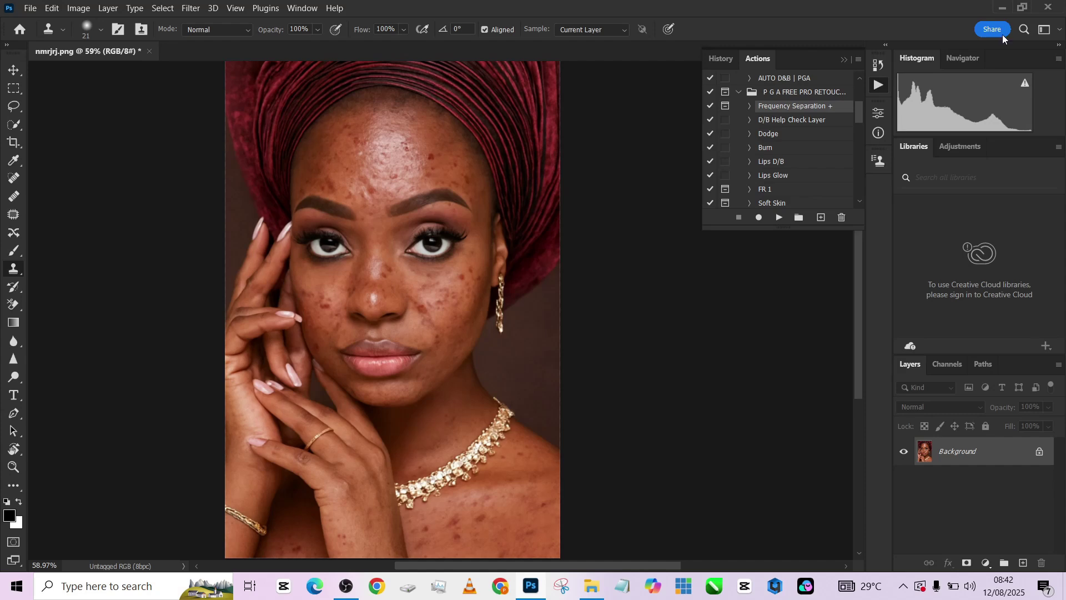
scroll(831, 150, down, 3)
scroll(831, 150, up, 3)
Add a Black & White adjustment layer above the portrait and set its Reds value to -18.
click(987, 562)
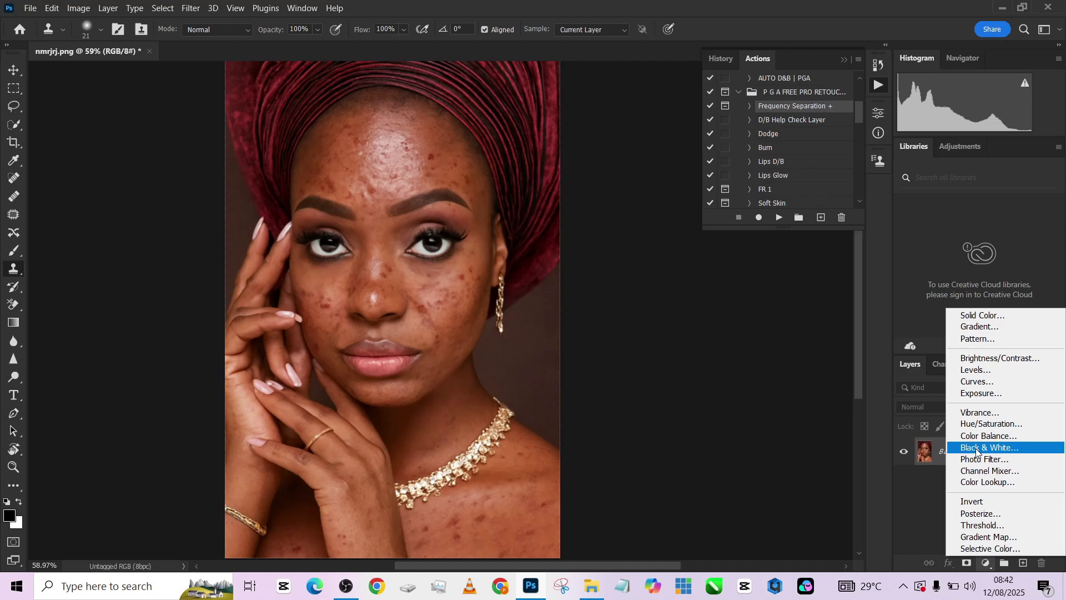
click(977, 451)
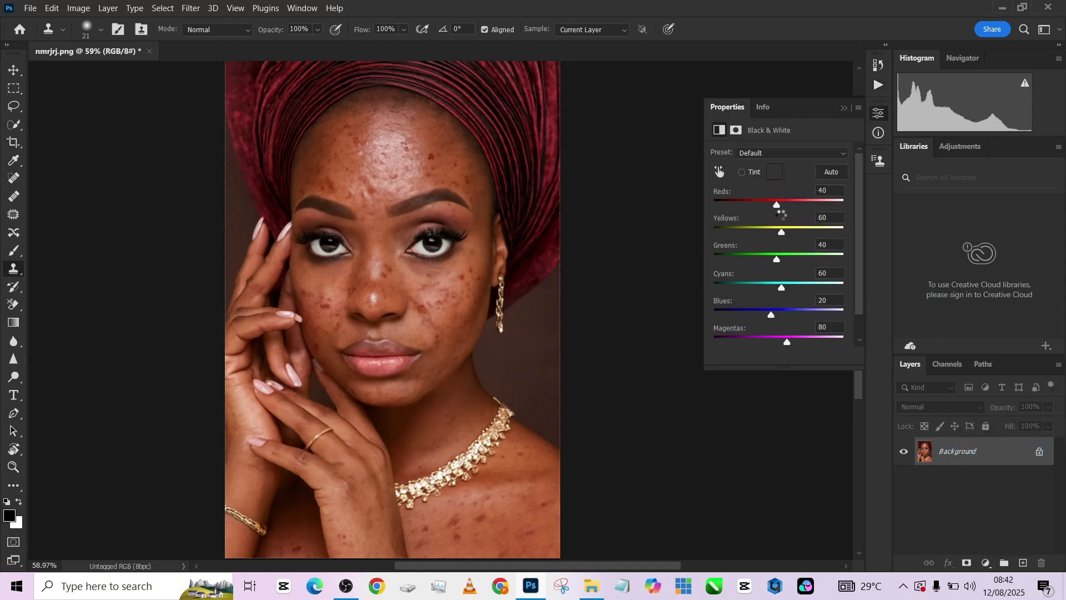
drag(775, 205, 762, 207)
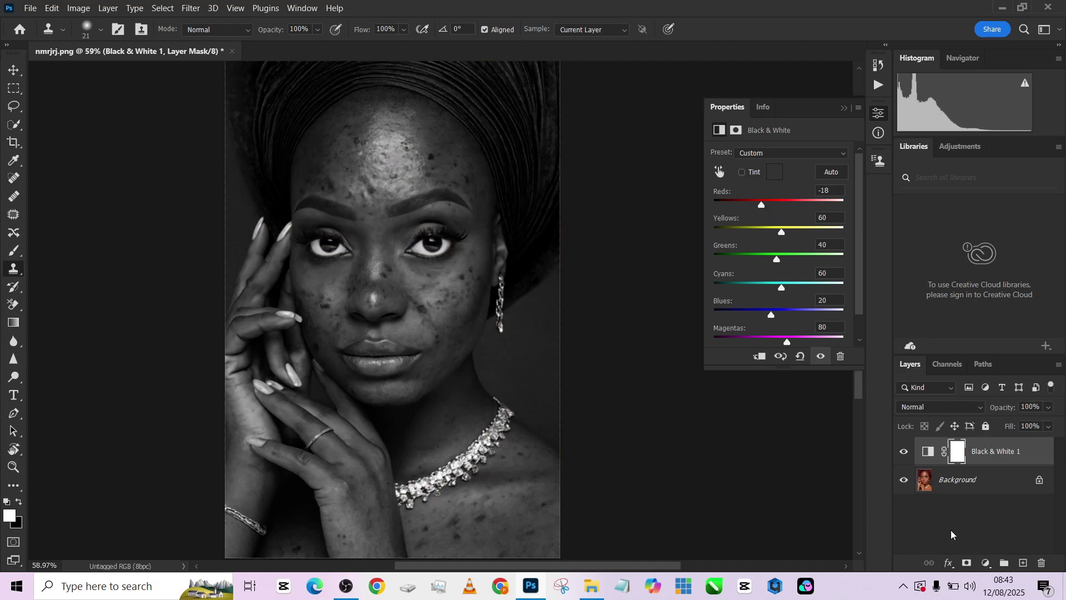
Duplicate the Background layer and use the Patch tool to remove the dark spots across the forehead.
click(982, 487)
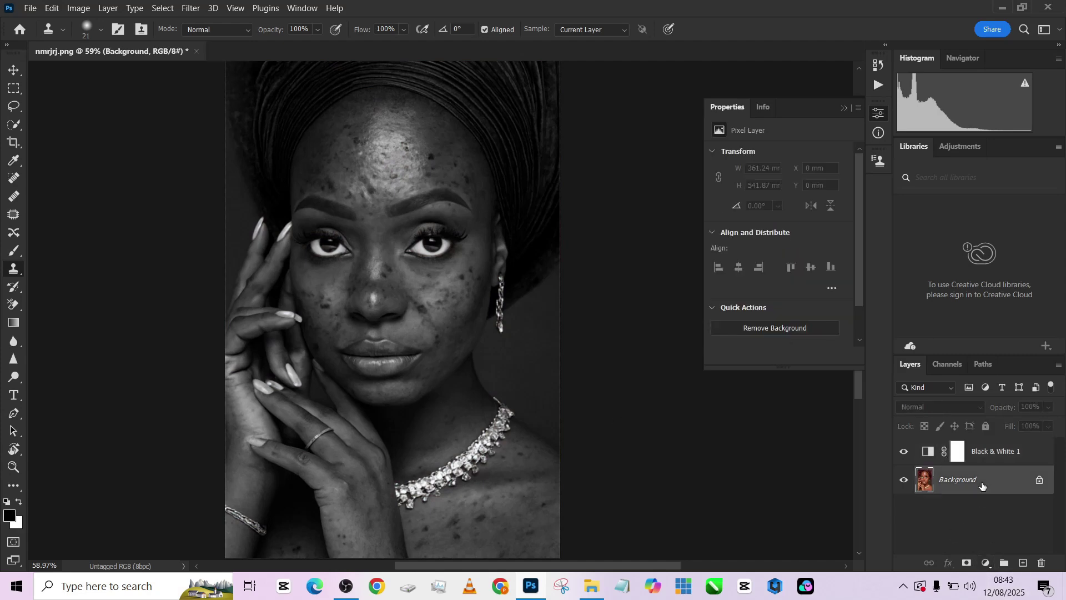
key(ctrl+j)
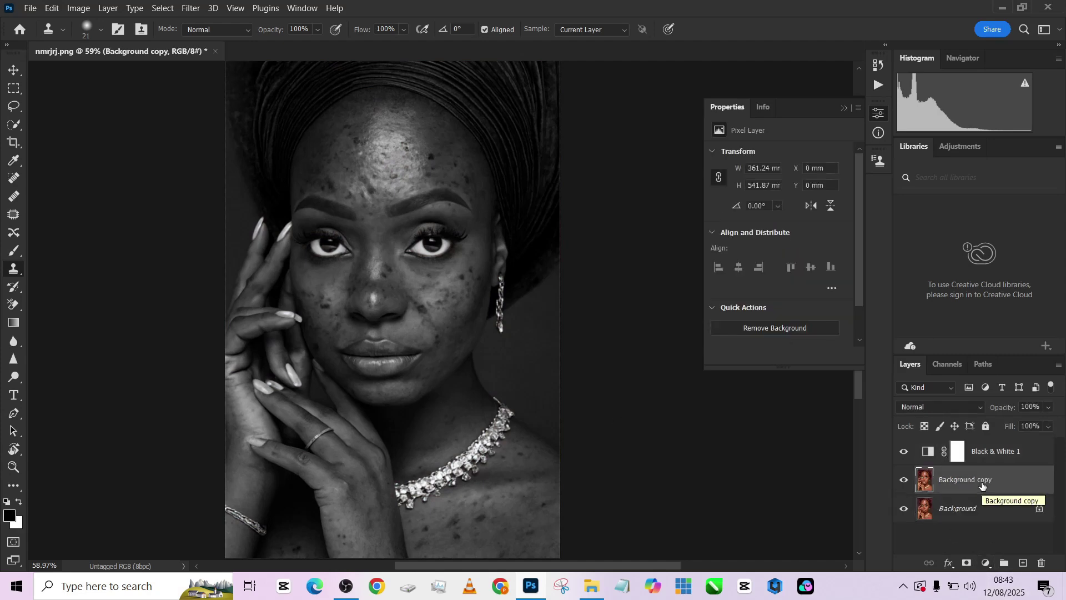
click(12, 220)
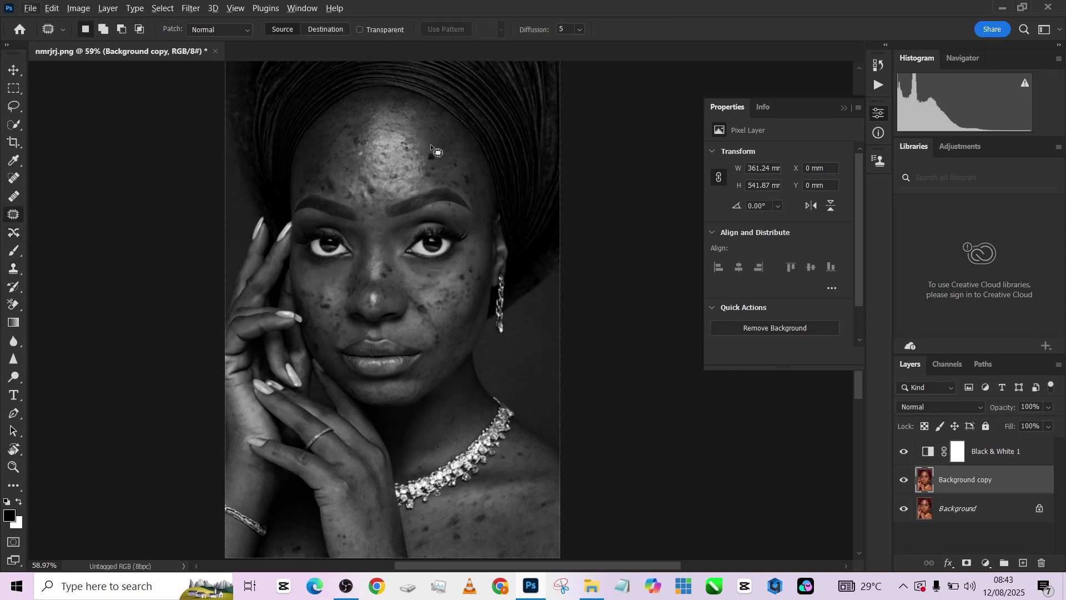
drag(434, 148, 438, 145)
key(ctrl+d)
drag(359, 192, 364, 209)
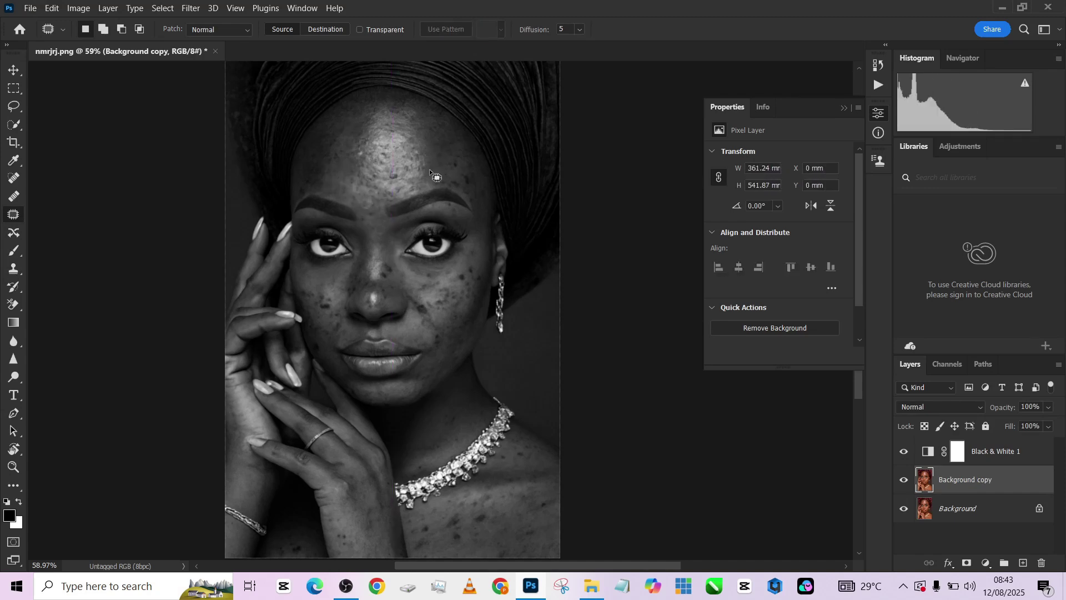
drag(451, 173, 452, 174)
drag(453, 179, 448, 165)
key(ctrl+d)
Patch the blemishes on both cheeks and beside the mouth with nearby clean skin.
drag(333, 294, 331, 297)
drag(327, 304, 311, 282)
key(ctrl+d)
mouse_move(433, 298)
mouse_down()
mouse_move(333, 330)
mouse_move(442, 347)
mouse_move(430, 319)
mouse_move(313, 347)
mouse_move(427, 299)
mouse_move(381, 267)
mouse_up()
key(ctrl+d)
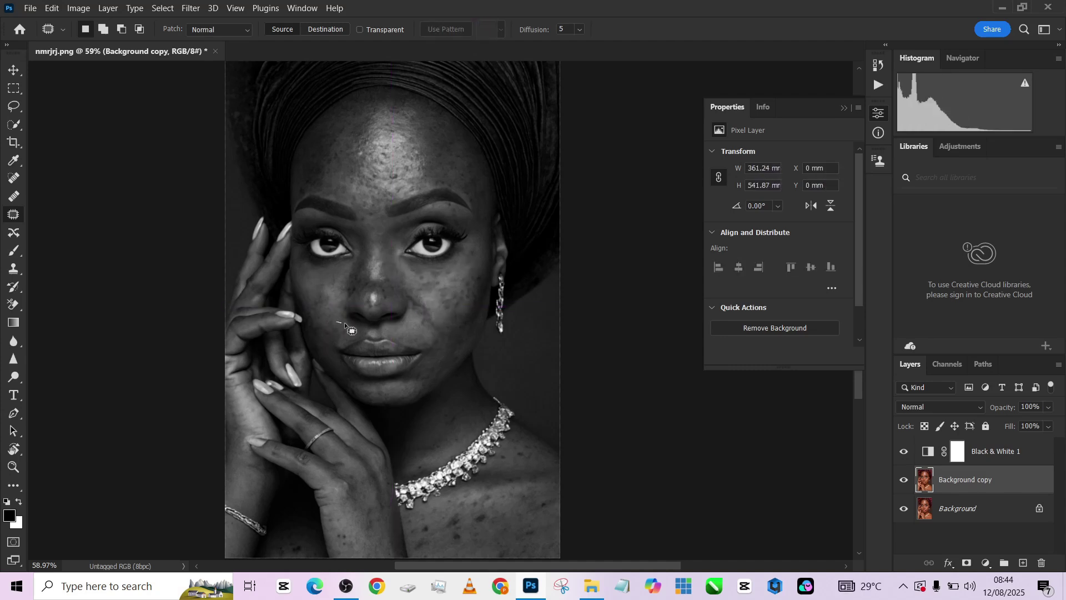
drag(344, 323, 337, 321)
drag(336, 328, 328, 317)
key(ctrl+d)
Patch the dark spots on the chest and shoulder below the necklace.
mouse_move(478, 507)
mouse_down()
mouse_move(434, 522)
mouse_move(466, 508)
mouse_up()
drag(458, 521, 483, 526)
key(ctrl+d)
drag(518, 526, 516, 530)
drag(494, 491, 476, 496)
Patch the remaining uneven spots on both sides of the forehead.
scroll(374, 161, up, 5)
drag(360, 255, 358, 253)
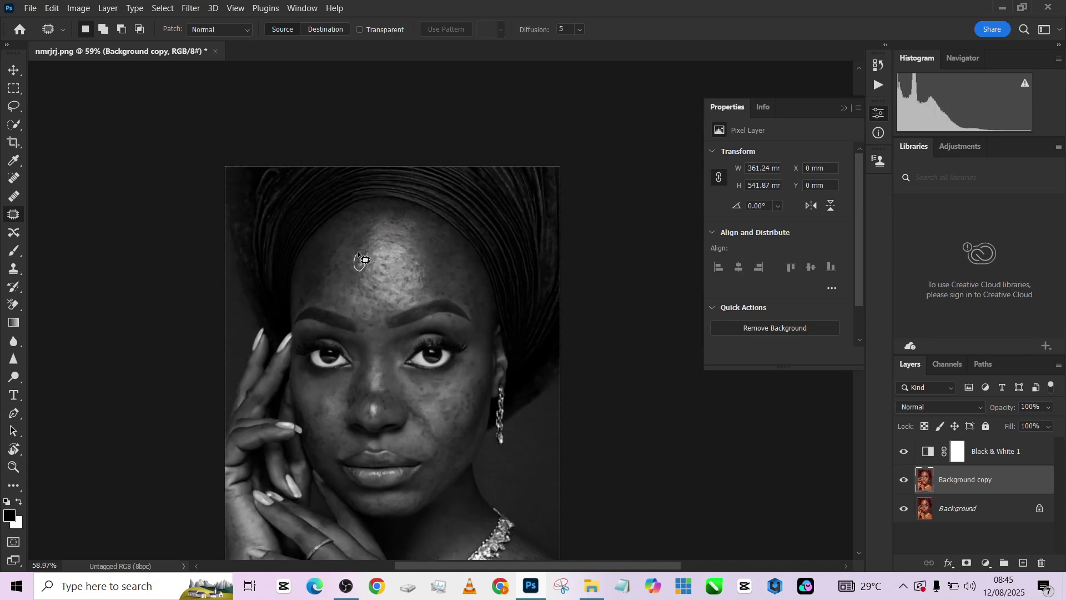
scroll(346, 238, down, 7)
scroll(481, 514, up, 3)
mouse_move(471, 290)
mouse_down()
mouse_move(472, 312)
mouse_move(469, 291)
mouse_up()
drag(462, 301, 438, 305)
key(ctrl+d)
Hide the Black & White 1 layer and toggle Background copy to compare the patched skin with the original.
click(903, 451)
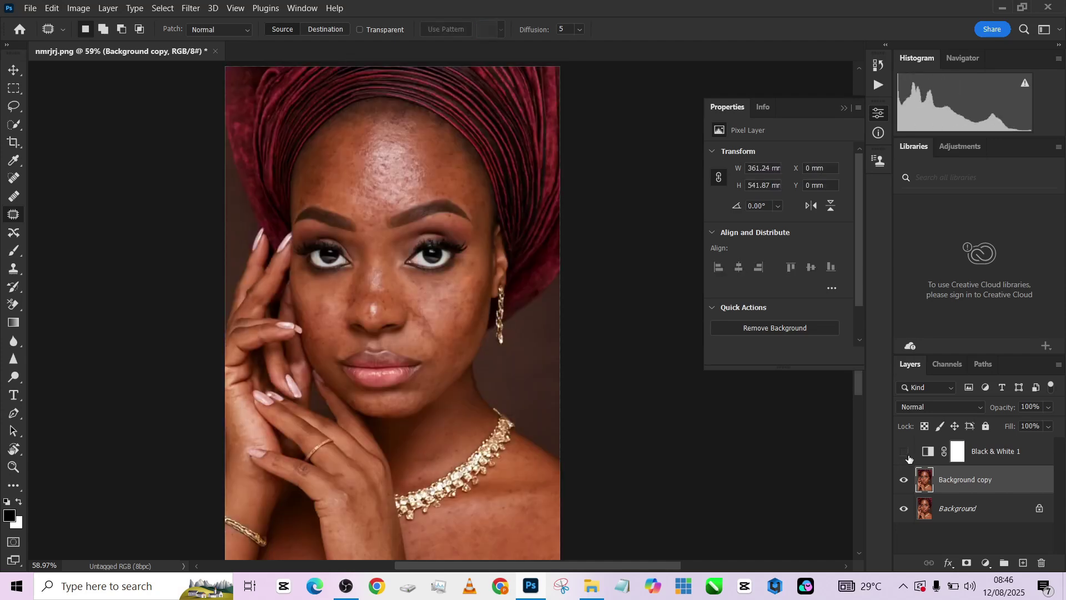
click(903, 479)
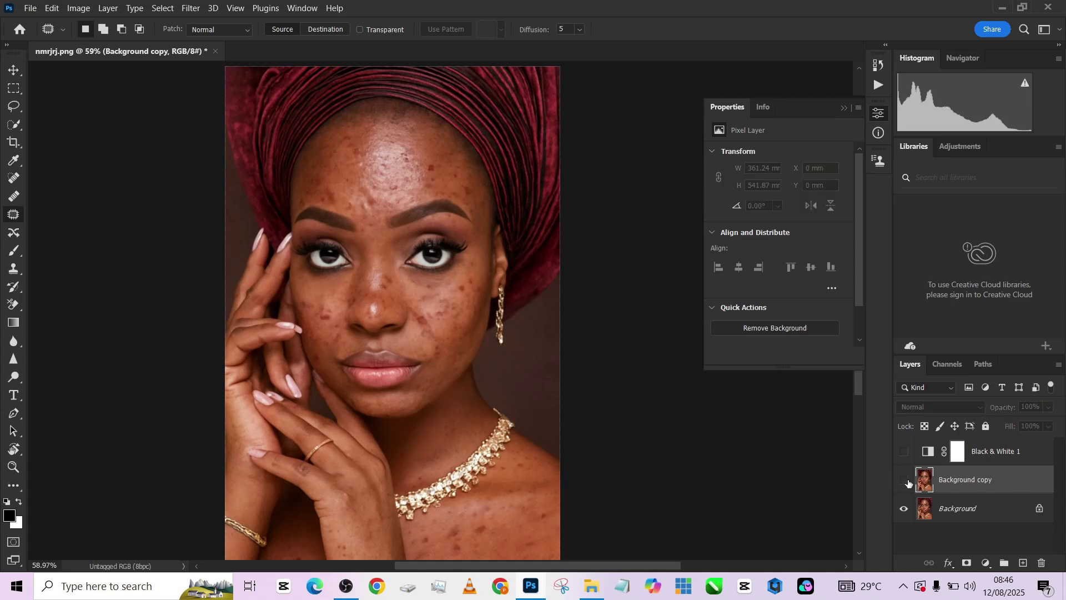
click(905, 480)
click(904, 480)
click(905, 481)
Flatten the image into a single Background layer, discarding the hidden adjustment layer.
right_click(978, 515)
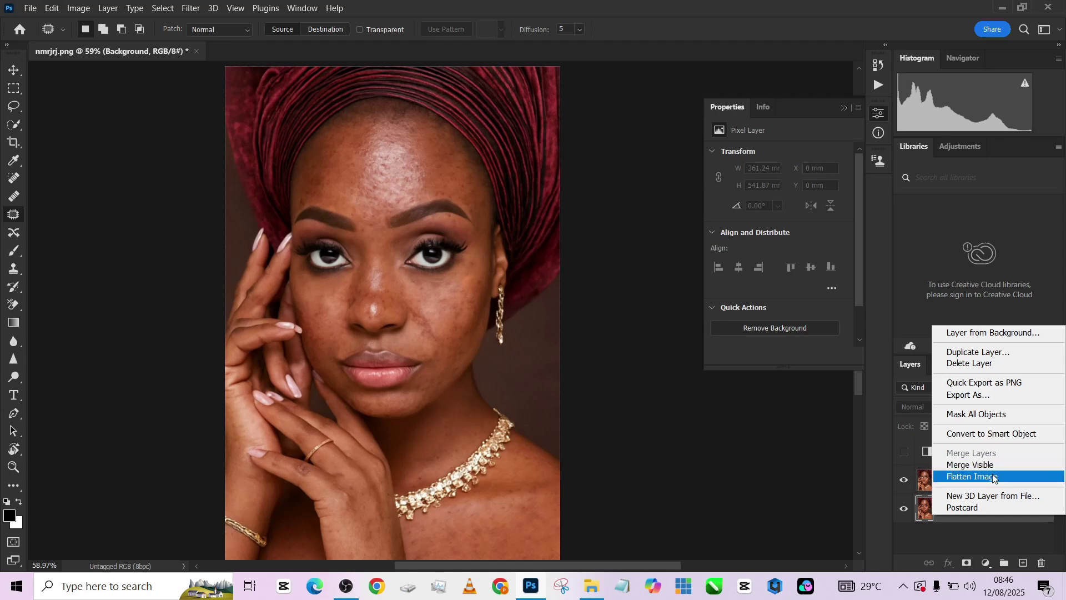
click(993, 476)
click(516, 230)
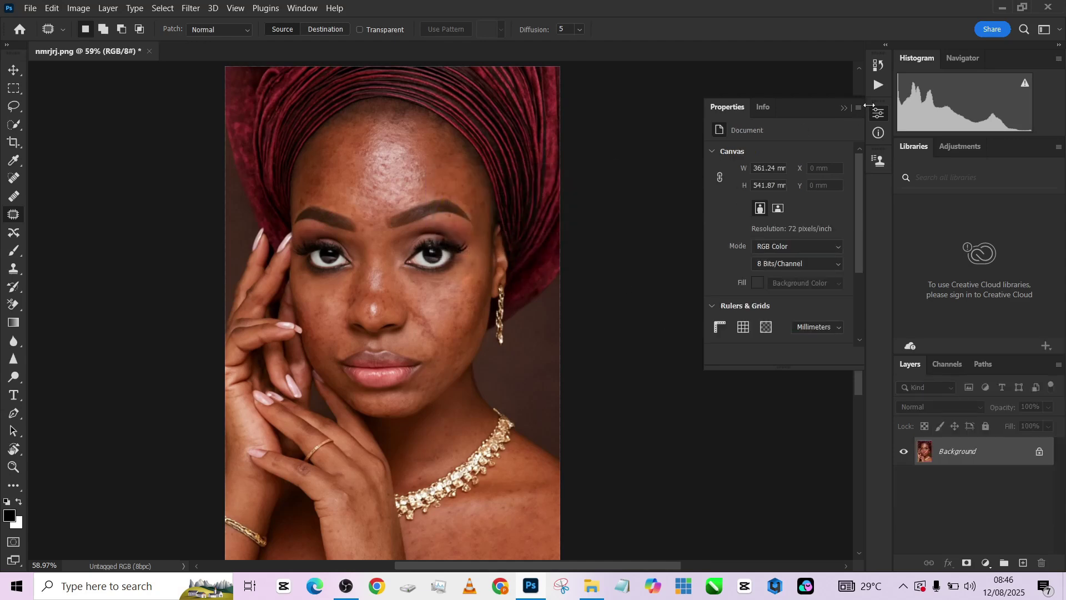
Run the recorded Frequency Separation + action on the portrait with a Gaussian Blur radius of 5 pixels.
click(845, 108)
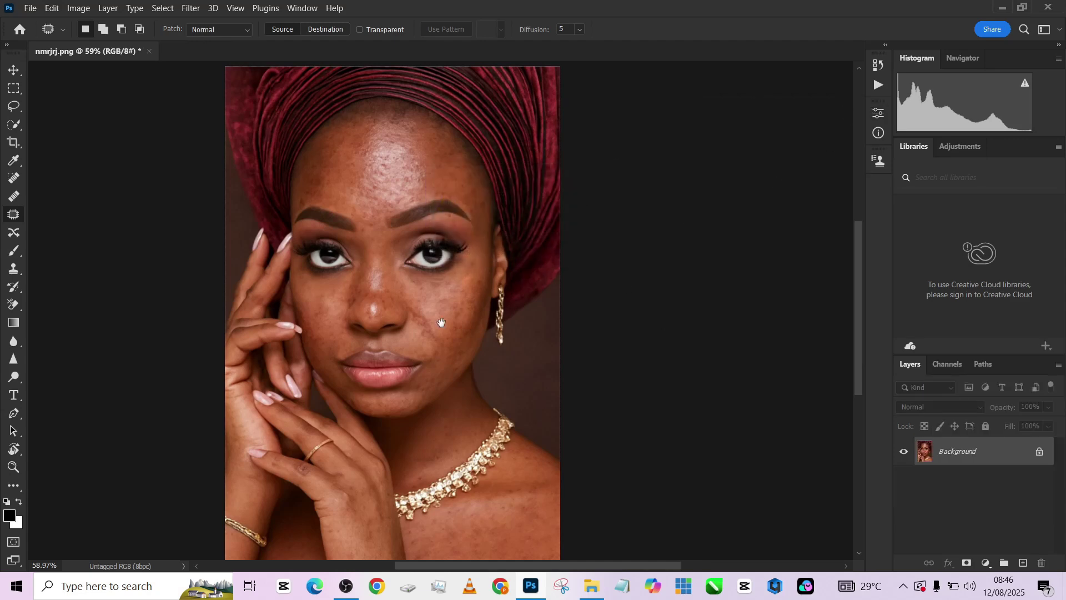
drag(457, 313, 469, 296)
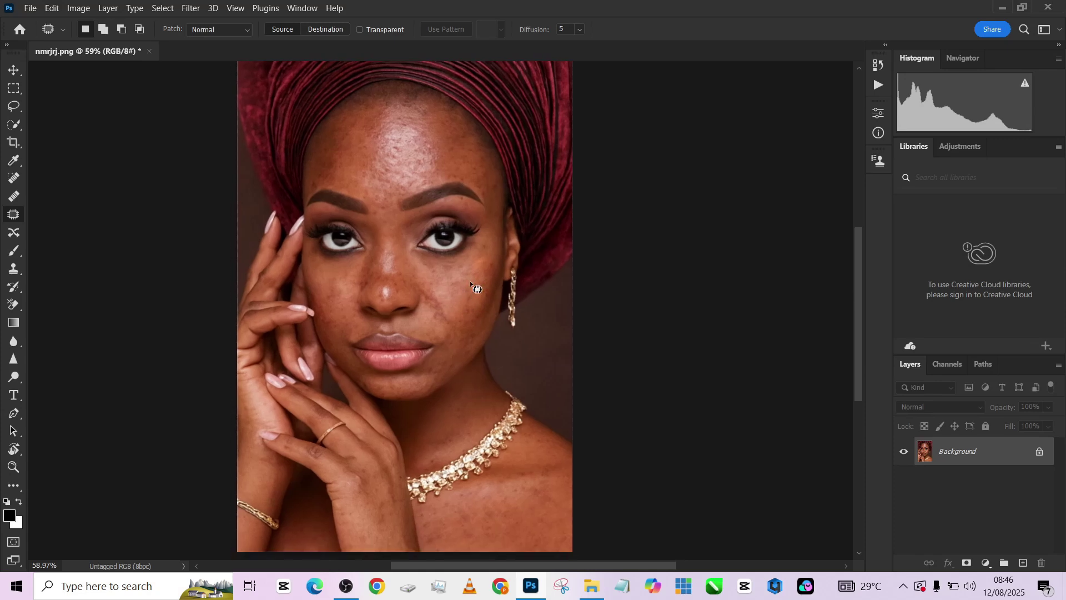
click(875, 69)
click(876, 68)
click(881, 81)
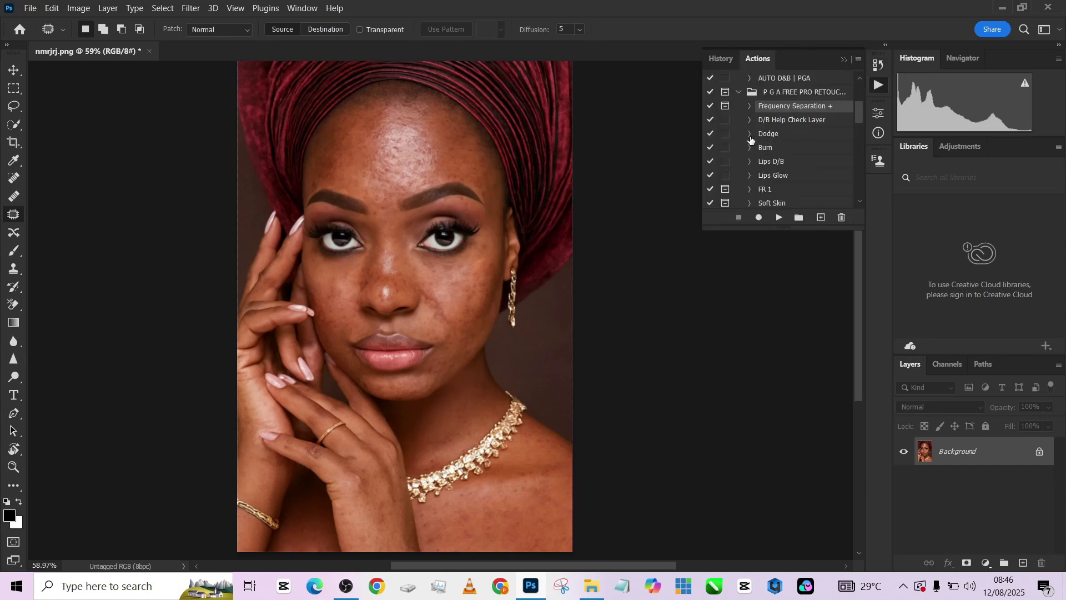
click(778, 219)
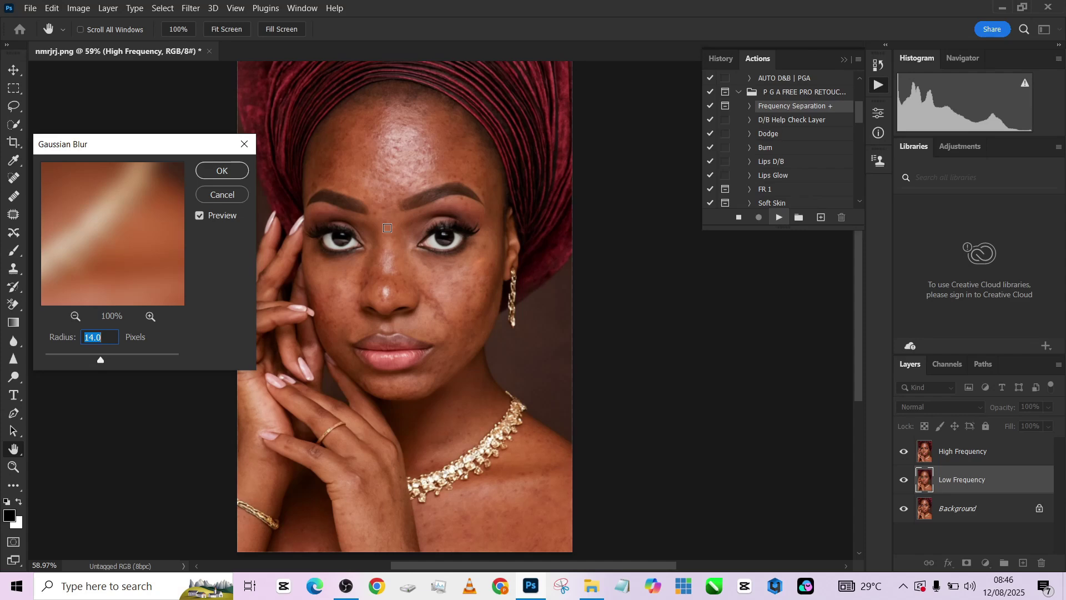
text(5)
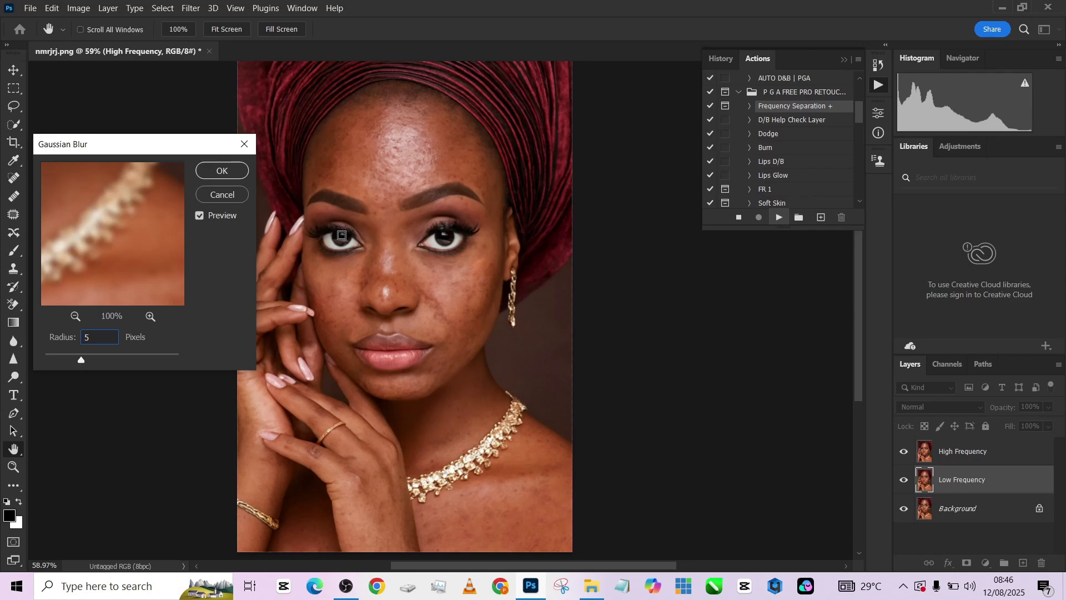
click(224, 171)
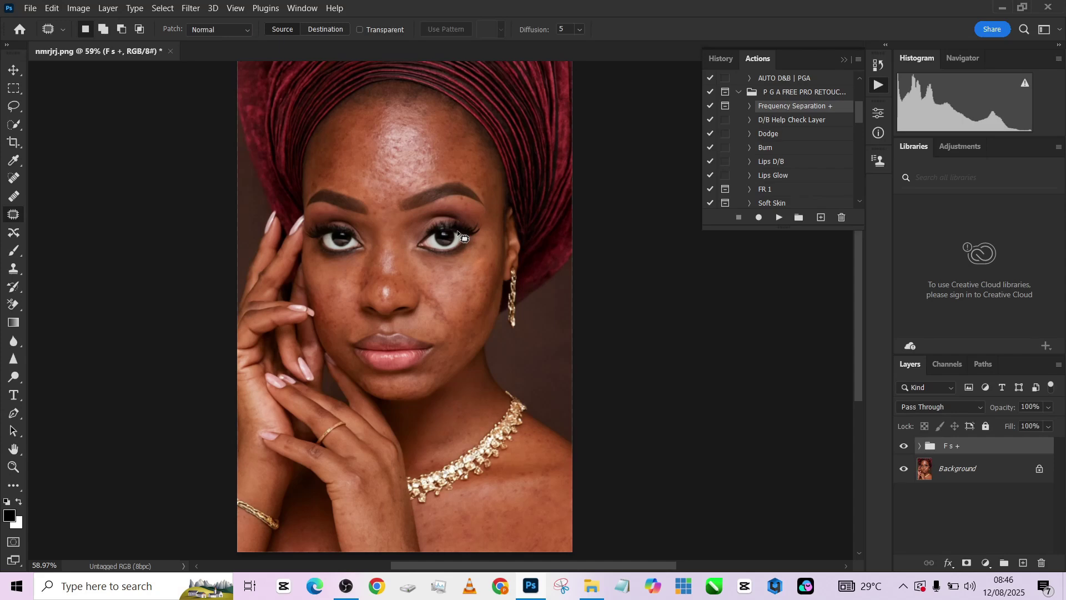
Ready the Mixer Brush on the Low Frequency copy layer in the F s + group and hide the High Frequency layer.
click(920, 447)
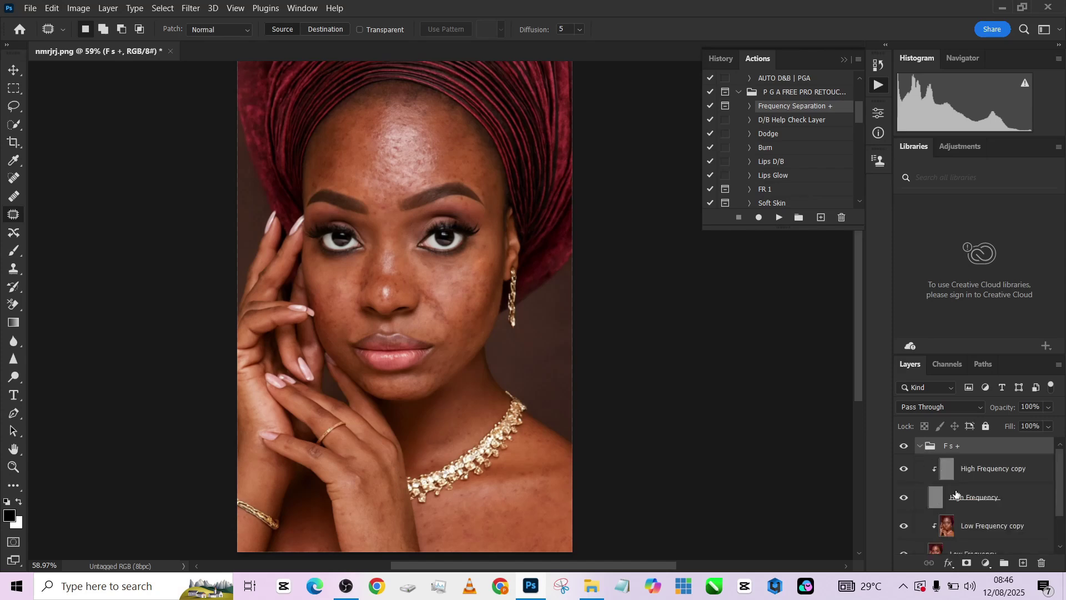
click(966, 529)
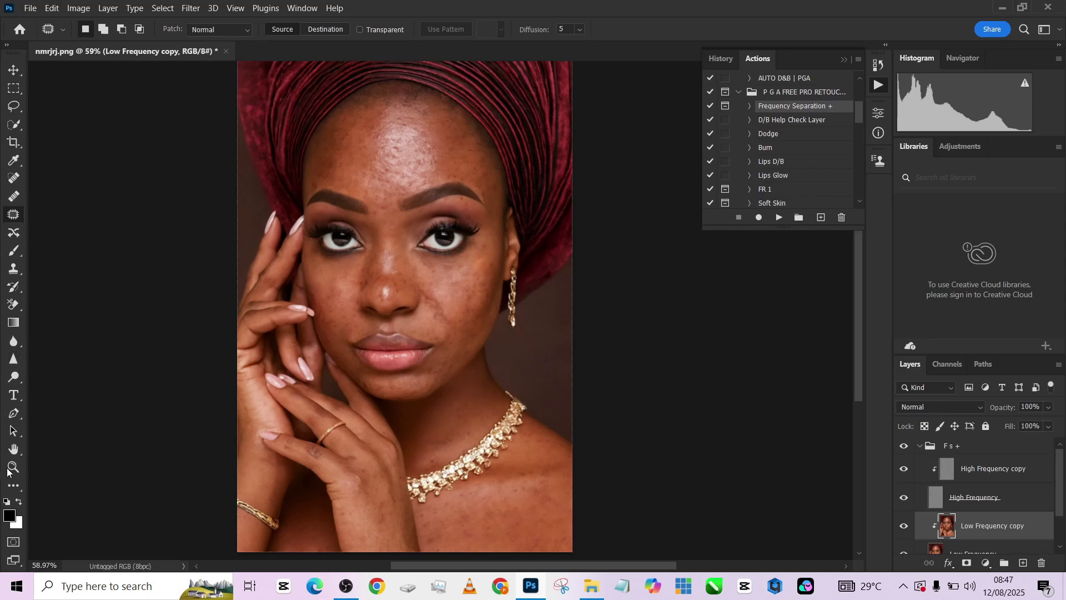
click(12, 484)
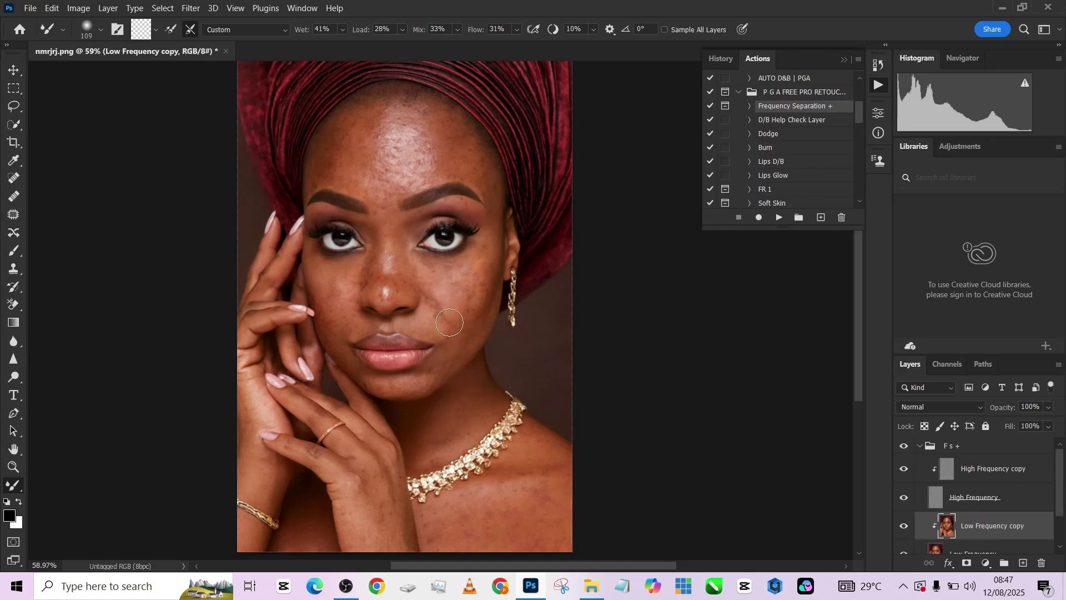
mouse_move(426, 304)
mouse_down()
mouse_move(444, 337)
mouse_move(426, 285)
mouse_move(448, 314)
mouse_up()
key(bracketright)
key(bracketright)
click(904, 498)
key(bracketleft)
key(bracketleft)
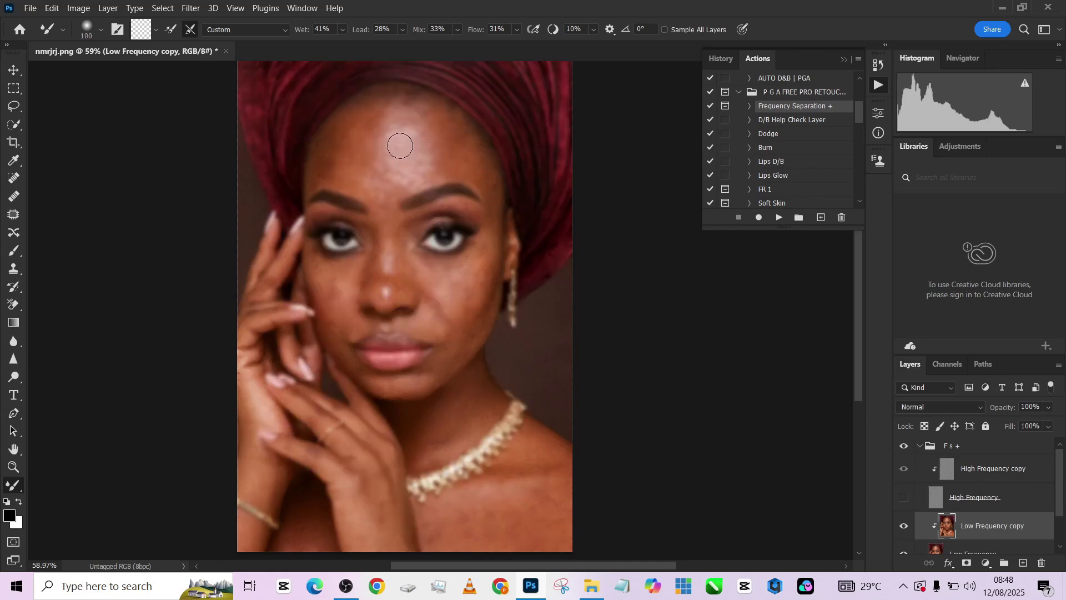
Blend the patchy tones across the forehead on the Low Frequency copy layer, using brush sizes of about 100 to 150.
key(bracketright)
key(bracketleft)
mouse_move(428, 146)
mouse_down()
mouse_move(410, 123)
mouse_move(399, 144)
mouse_up()
key(bracketright)
mouse_move(409, 166)
mouse_down()
mouse_move(381, 133)
mouse_move(437, 172)
mouse_move(364, 139)
mouse_move(328, 165)
mouse_up()
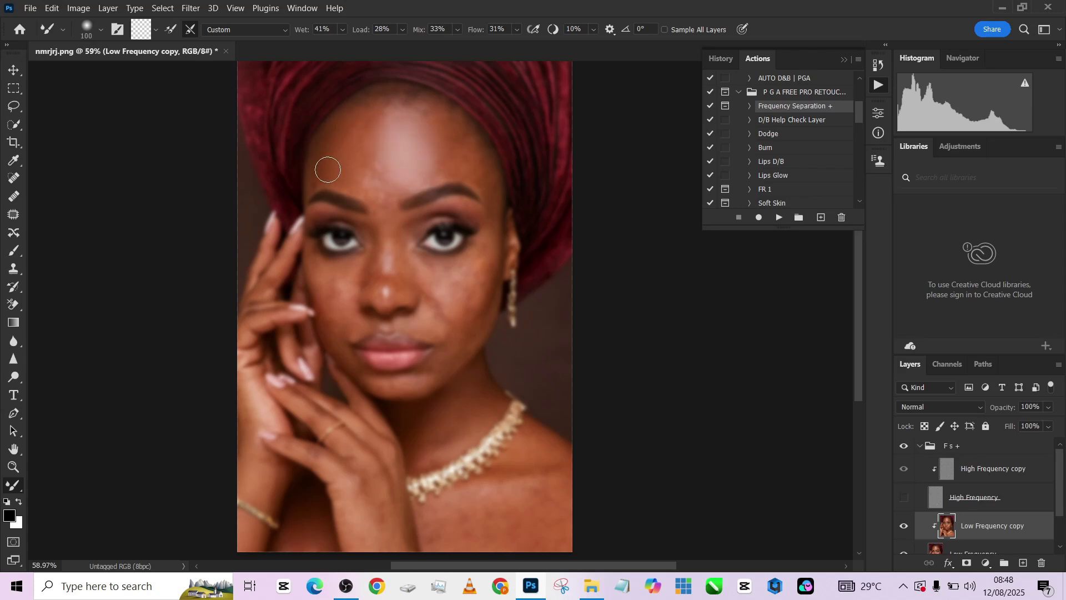
key(bracketleft)
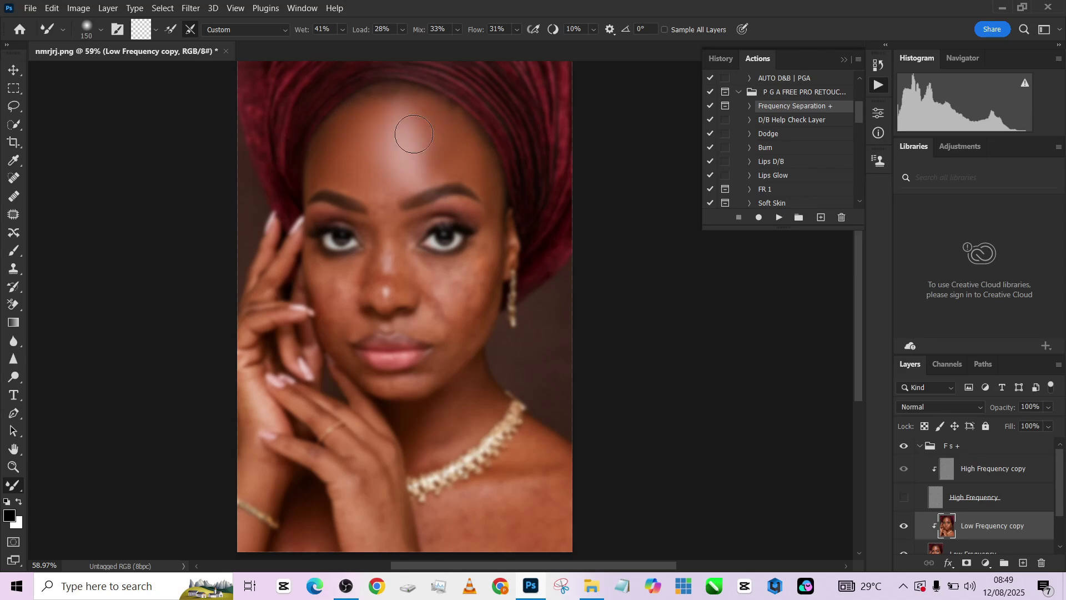
Smooth the tones on the nose and both cheeks with the Mixer Brush, using brush sizes of about 50 to 90.
scroll(405, 131, up, 3)
key(bracketleft)
key(bracketleft)
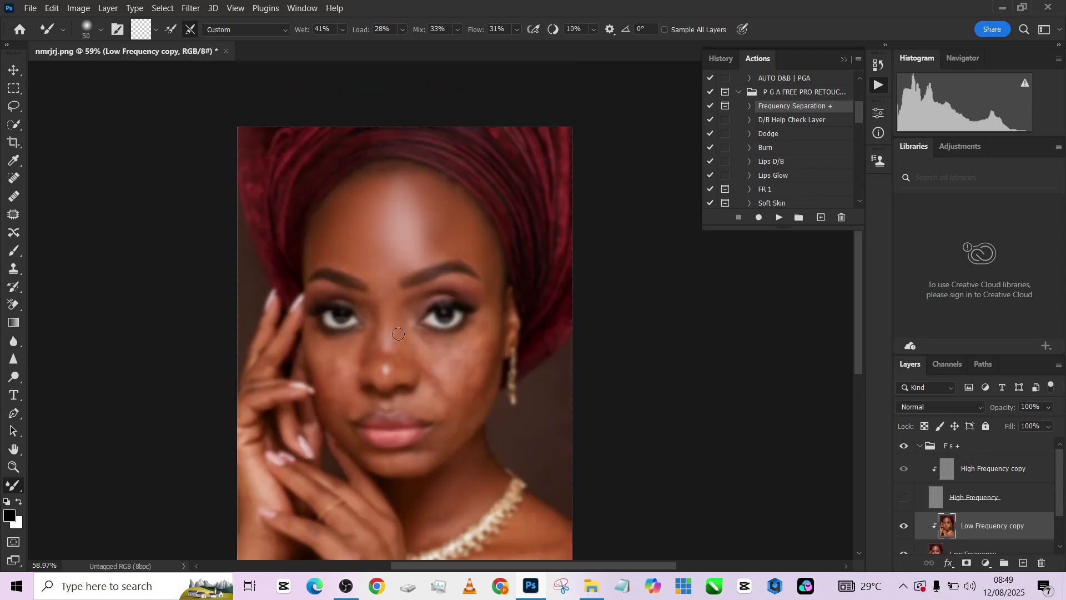
key(bracketright)
key(bracketright)
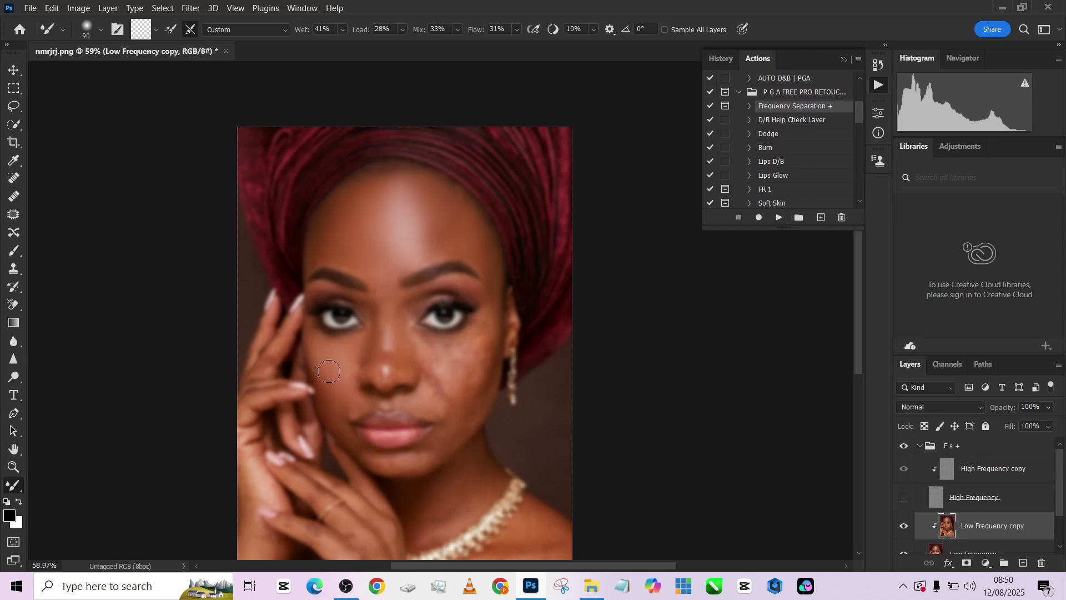
key(bracketright)
key(bracketleft)
key(bracketleft)
key(bracketleft)
key(bracketleft)
key(bracketright)
key(bracketleft)
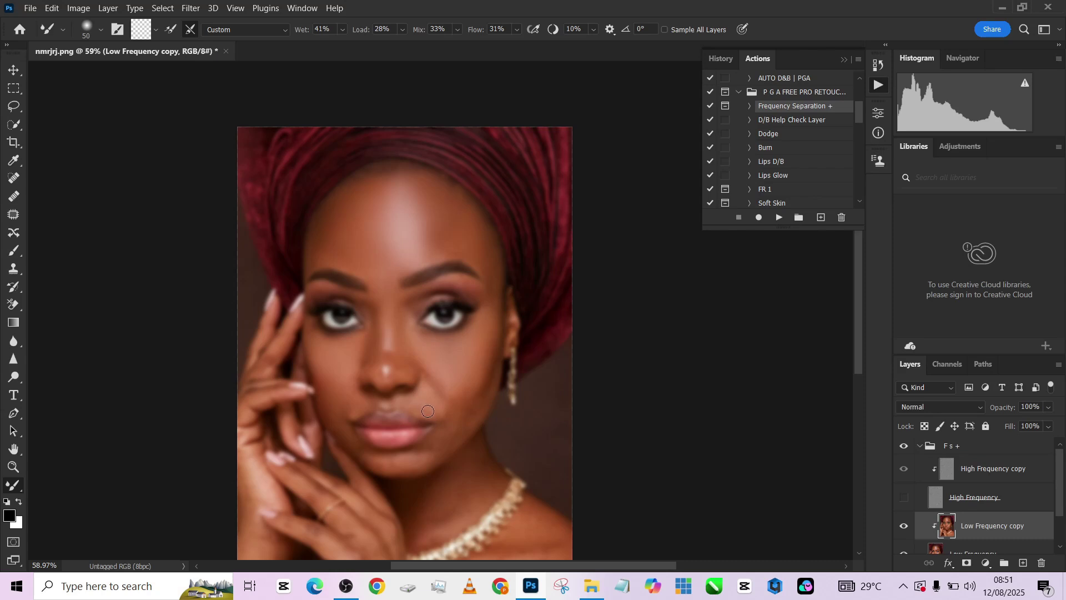
Blend the remaining uneven skin tones around the mouth, lower cheeks and jaw, adjusting the Mixer Brush size for each area.
key(])
key(])
key(])
mouse_move(466, 413)
mouse_down()
mouse_move(449, 438)
mouse_move(465, 416)
mouse_up()
key(])
key(])
key(bracketleft)
key(bracketleft)
key(bracketleft)
key(bracketleft)
key(bracketleft)
key(bracketleft)
key(bracketright)
key(bracketright)
key(bracketright)
key(bracketleft)
key(bracketleft)
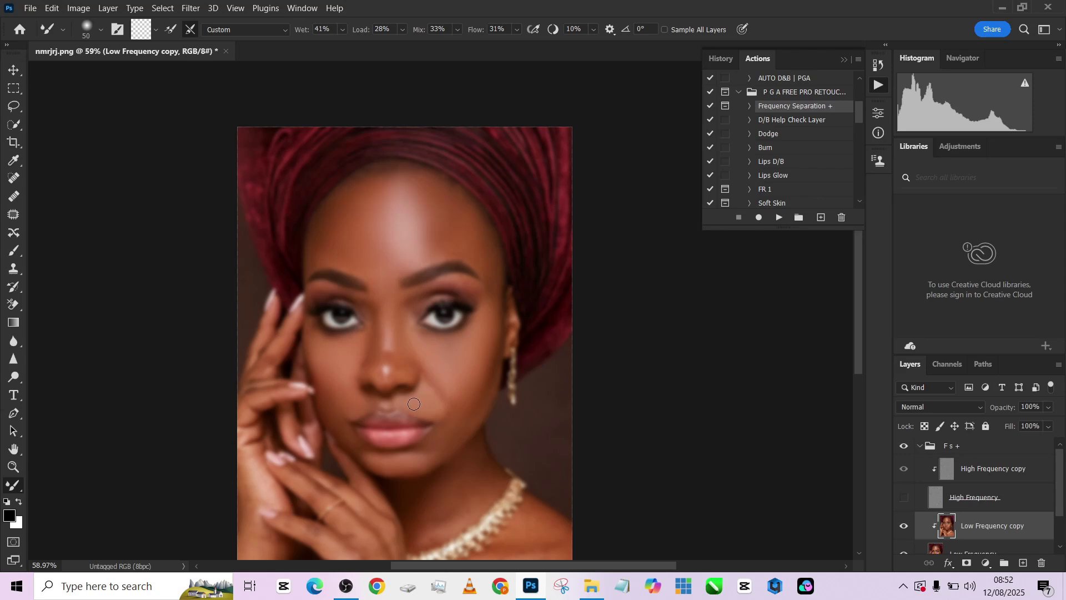
key(bracketright)
key(bracketright)
key(bracketright)
key(bracketright)
scroll(410, 320, down, 1)
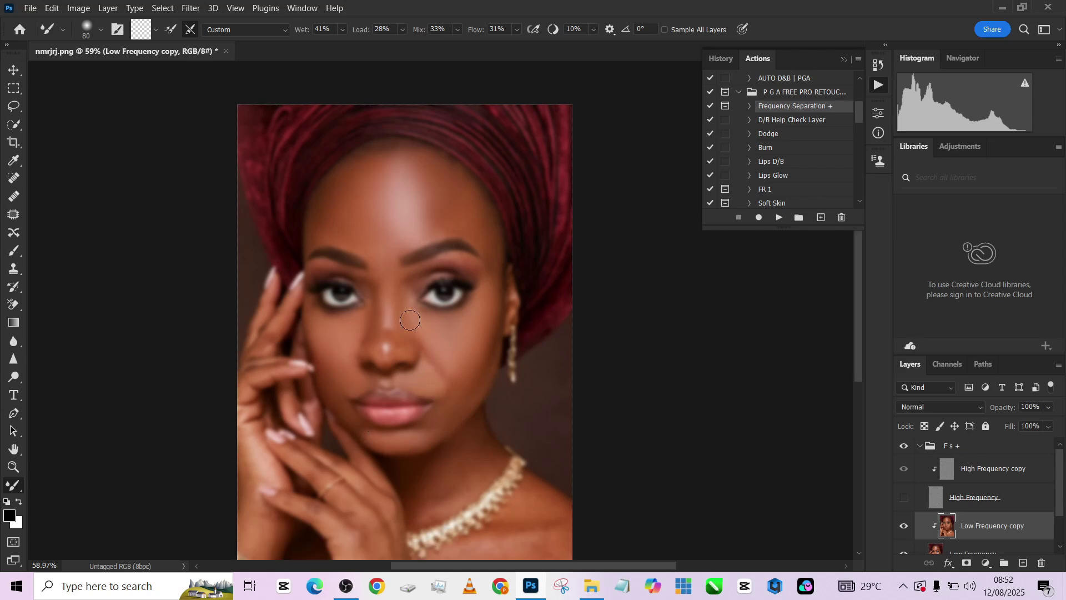
key(bracketright)
scroll(390, 157, down, 3)
scroll(417, 259, up, 6)
scroll(392, 341, down, 2)
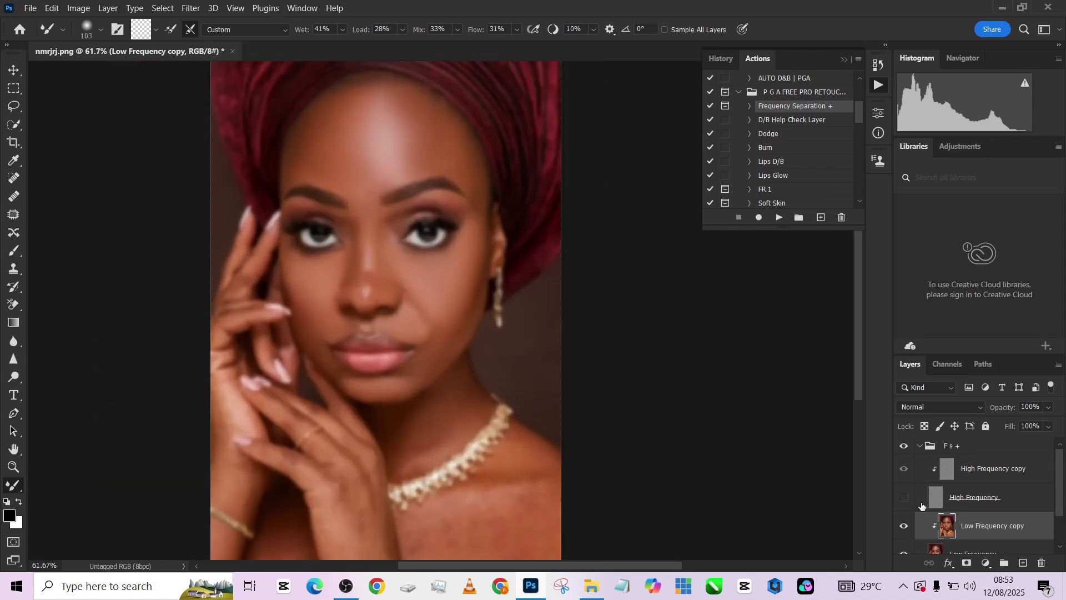
Show the High Frequency layer again and toggle the F s + group's visibility to compare the portrait before and after smoothing.
click(904, 498)
scroll(498, 449, down, 1)
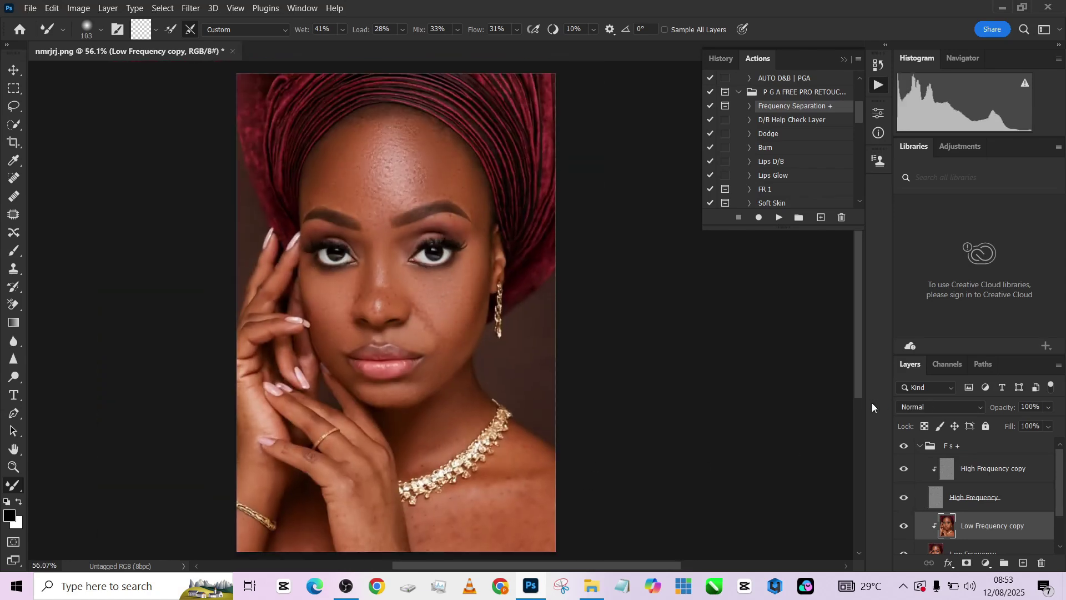
click(904, 450)
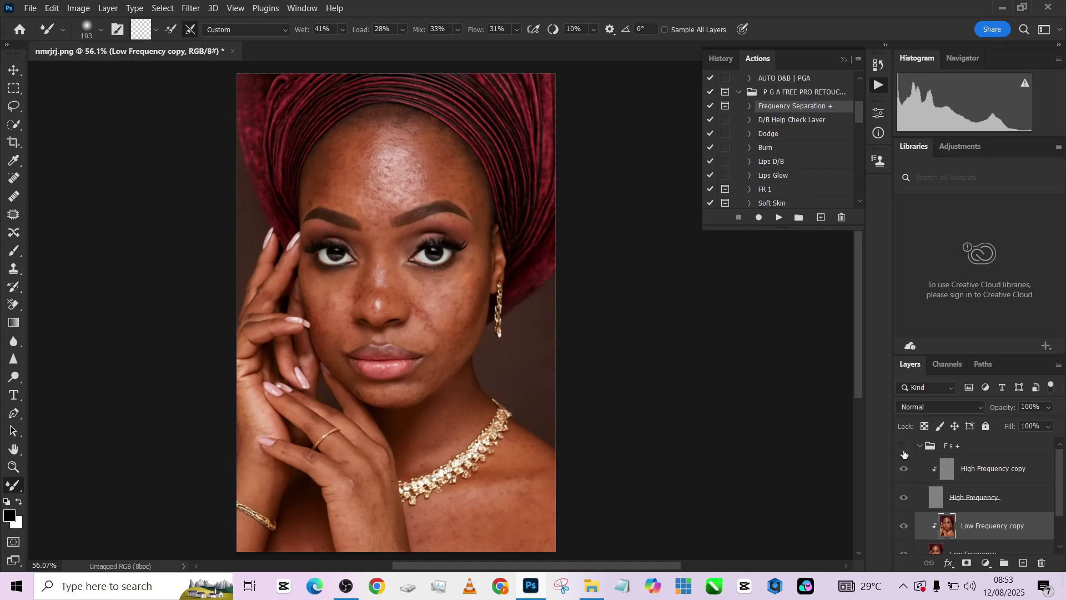
click(903, 452)
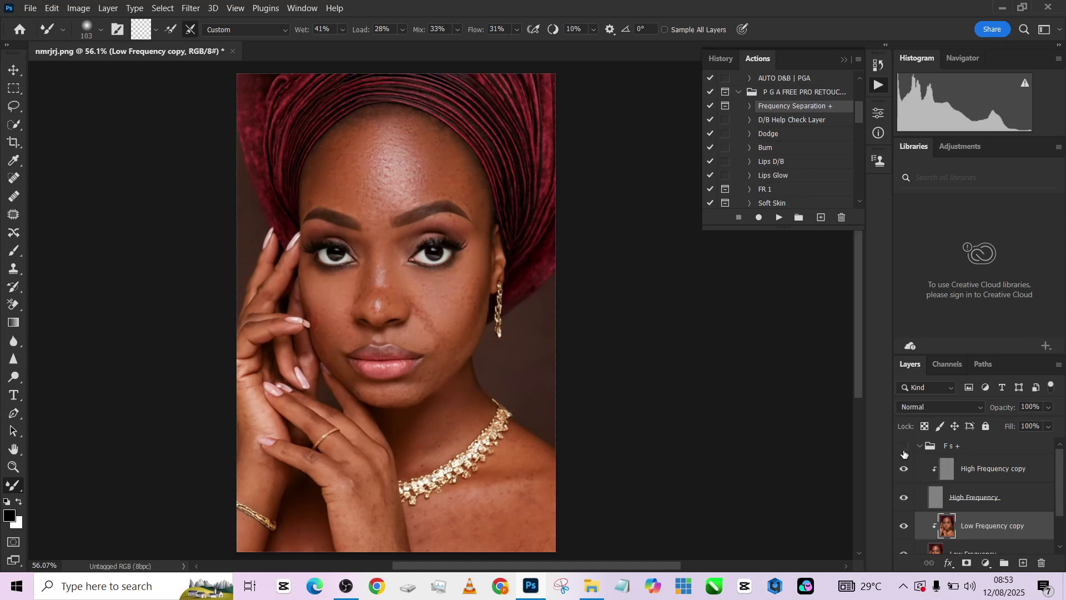
click(904, 451)
click(903, 452)
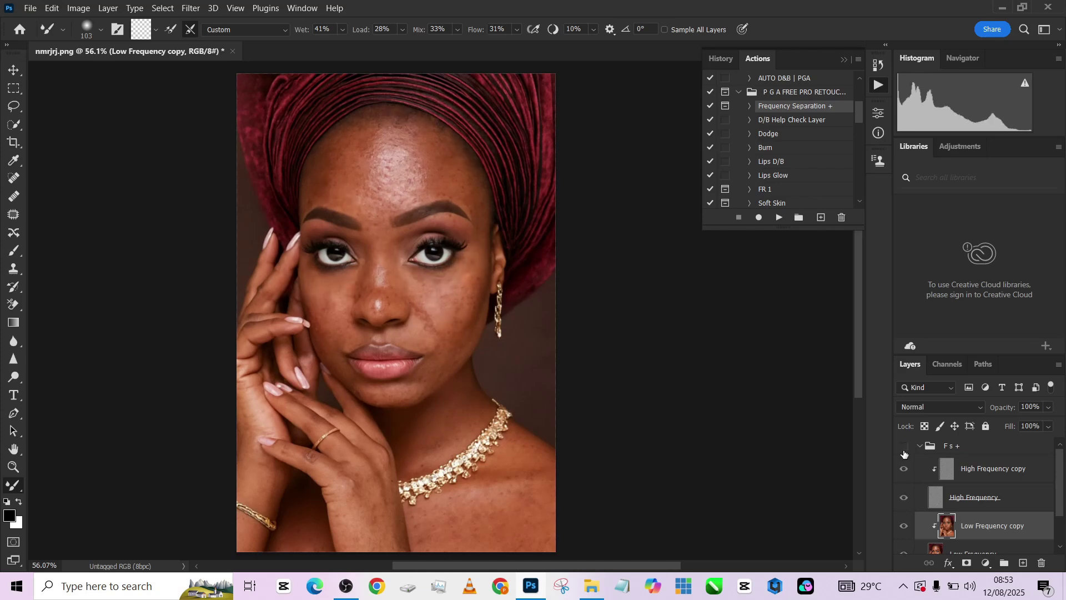
click(903, 451)
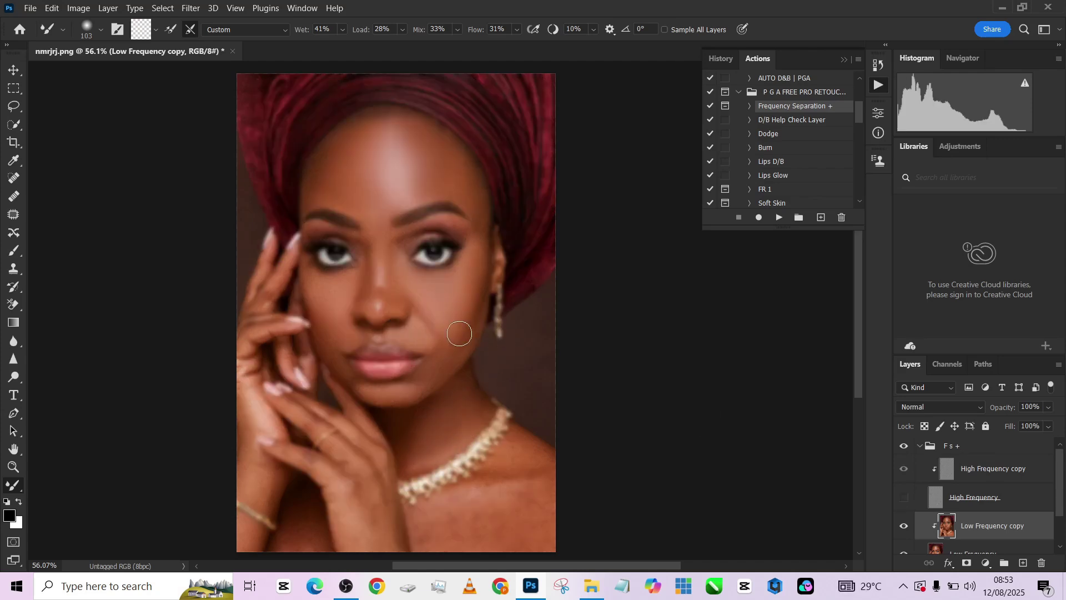
With the High Frequency layer hidden, blend the uneven tones on the chest, shoulder and hands with the Mixer Brush, adjusting its size.
scroll(446, 337, down, 3)
scroll(475, 463, up, 3)
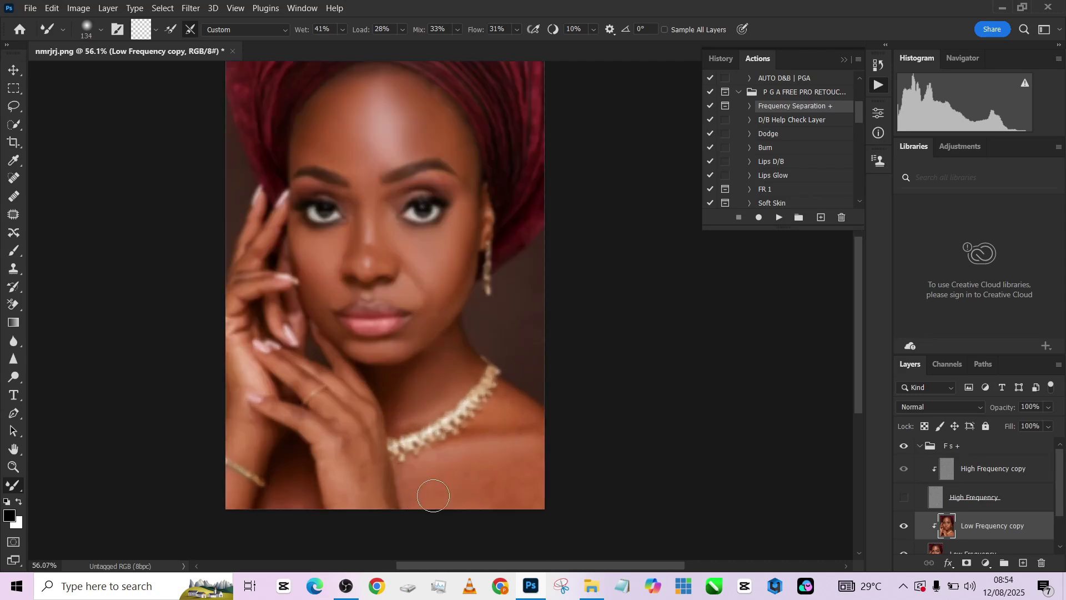
key([)
key([)
key([)
key([)
key([)
key([)
key(])
key(])
key(])
key(])
key(])
key(])
key(])
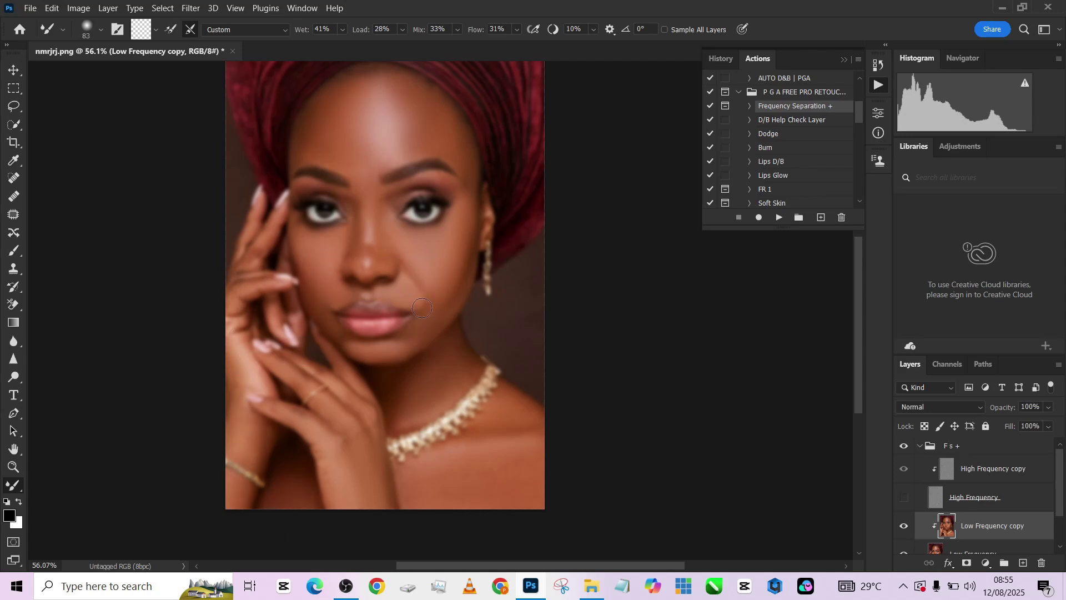
Smooth the tones beside the mouth using a brush size of about 85, and compare the High Frequency-visible result with the F s + group hidden.
key([)
key([)
key([)
key([)
key([)
key([)
scroll(384, 282, up, 3)
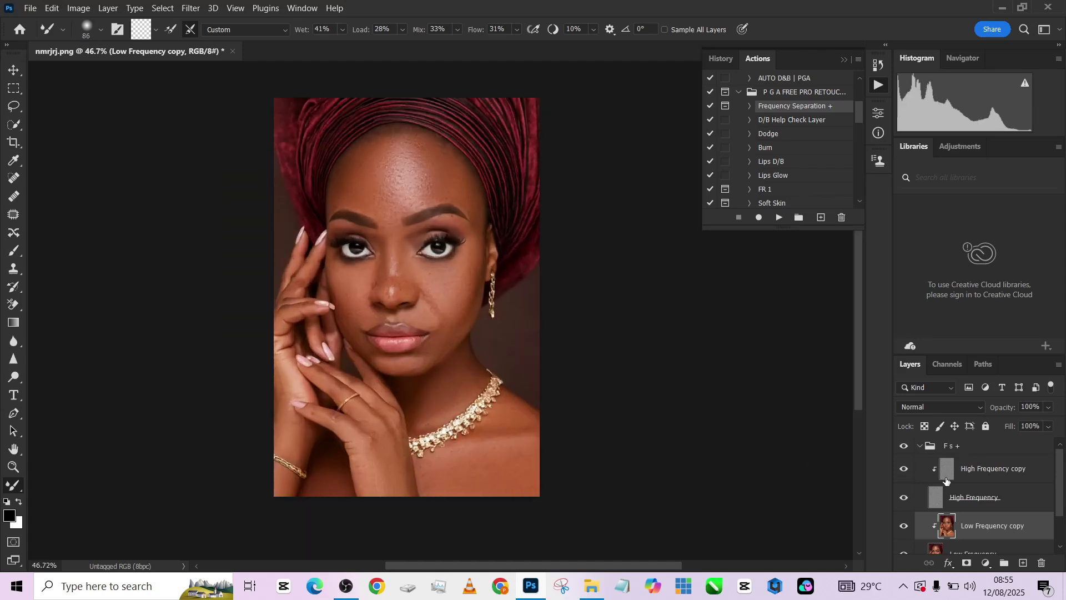
click(906, 452)
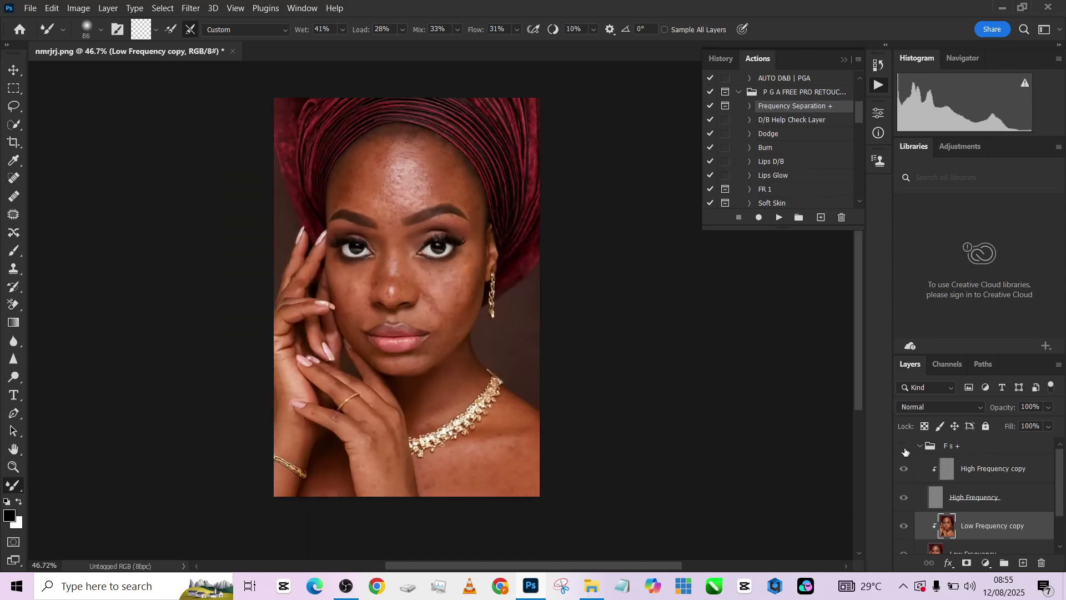
With both frequency layers visible, blend the remaining patches under the eye and on the cheek using brush sizes of about 111 to 137.
alt+right_click(428, 283)
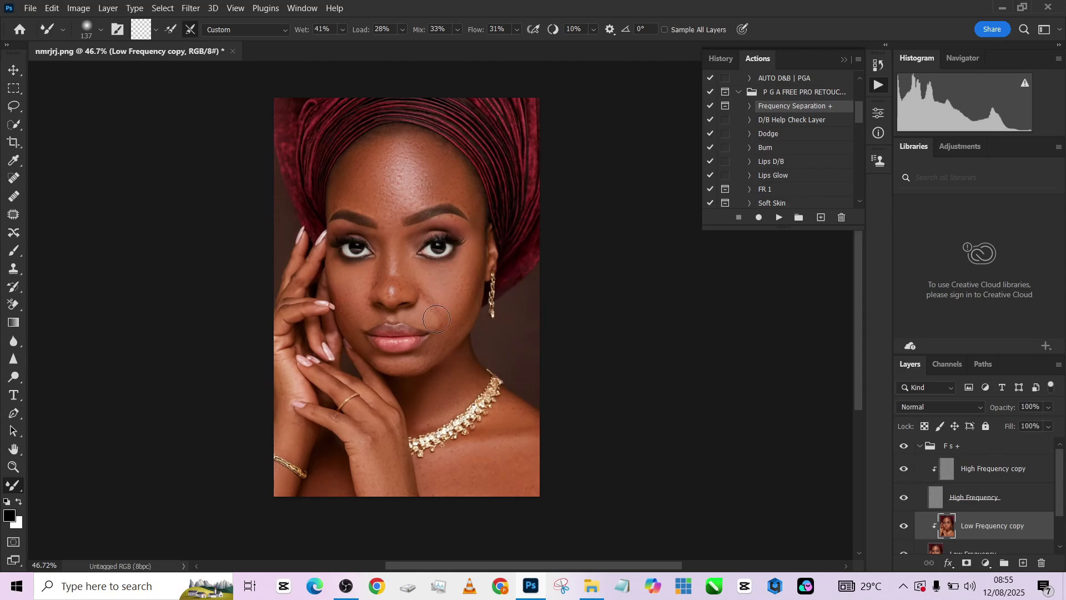
scroll(438, 310, up, 4)
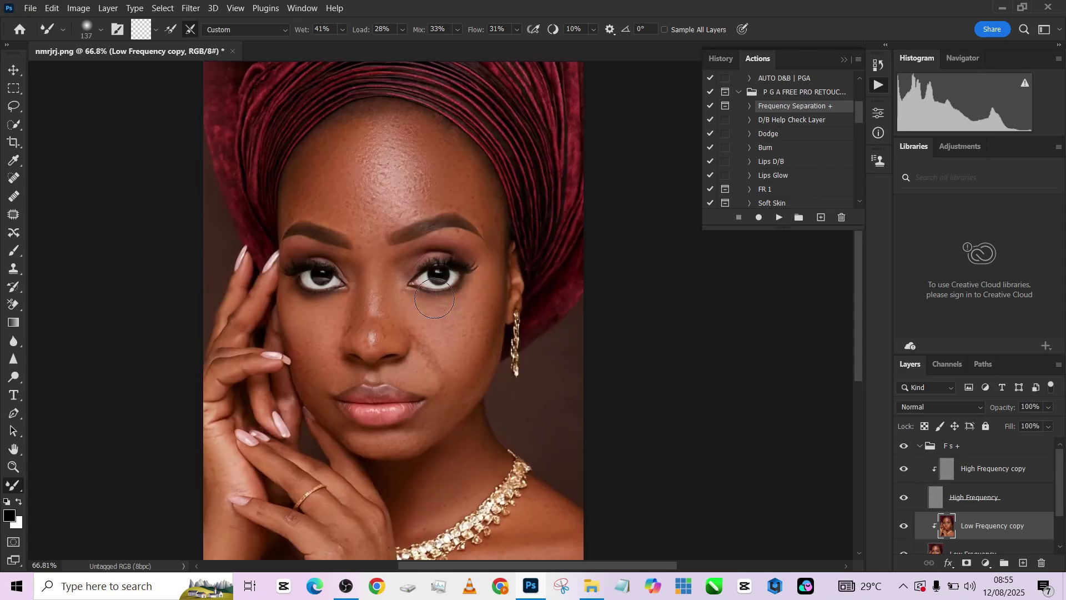
alt+right_click(433, 356)
mouse_move(434, 323)
mouse_down()
mouse_move(423, 350)
mouse_move(435, 375)
mouse_move(434, 348)
mouse_up()
scroll(434, 348, down, 3)
scroll(491, 338, up, 3)
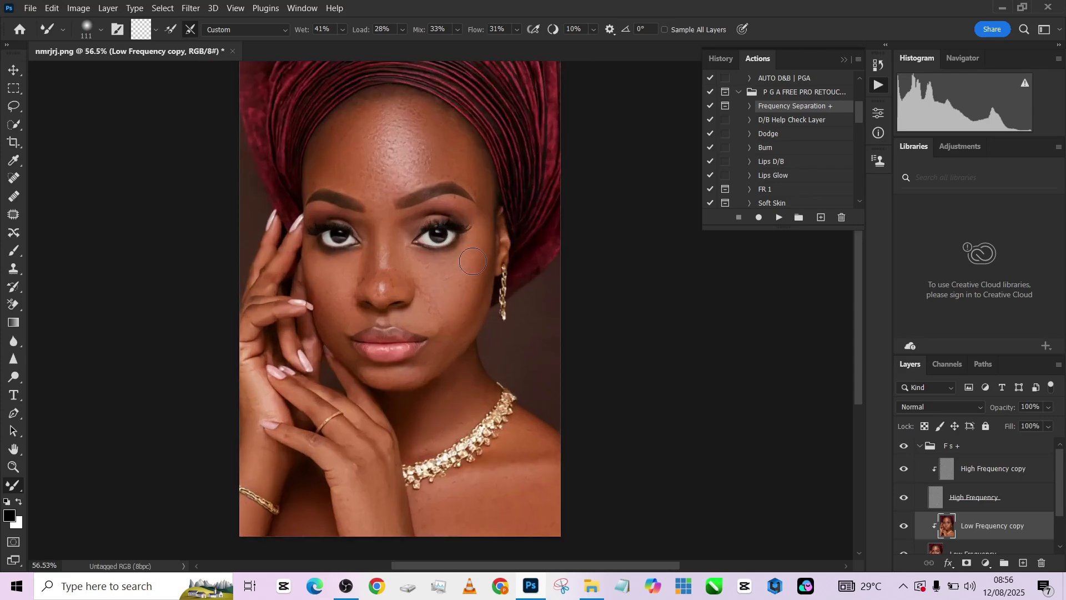
scroll(447, 309, down, 1)
scroll(461, 303, up, 1)
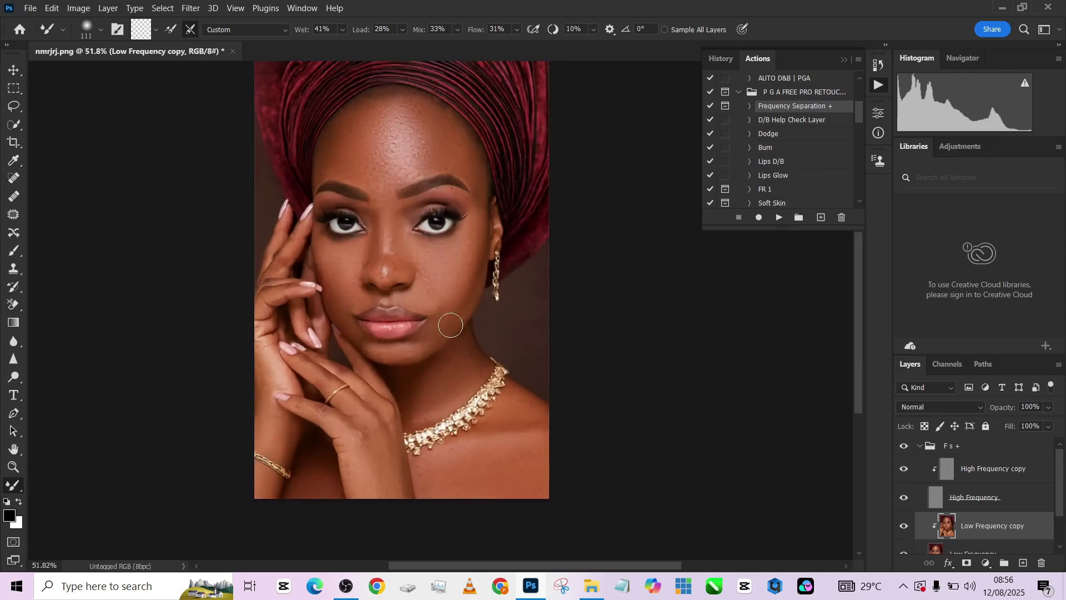
Clone clean skin texture over the rough marks on the cheek on the High Frequency copy layer, using Clone Stamp sizes of 17 to 21.
scroll(502, 392, up, 4)
scroll(365, 325, down, 2)
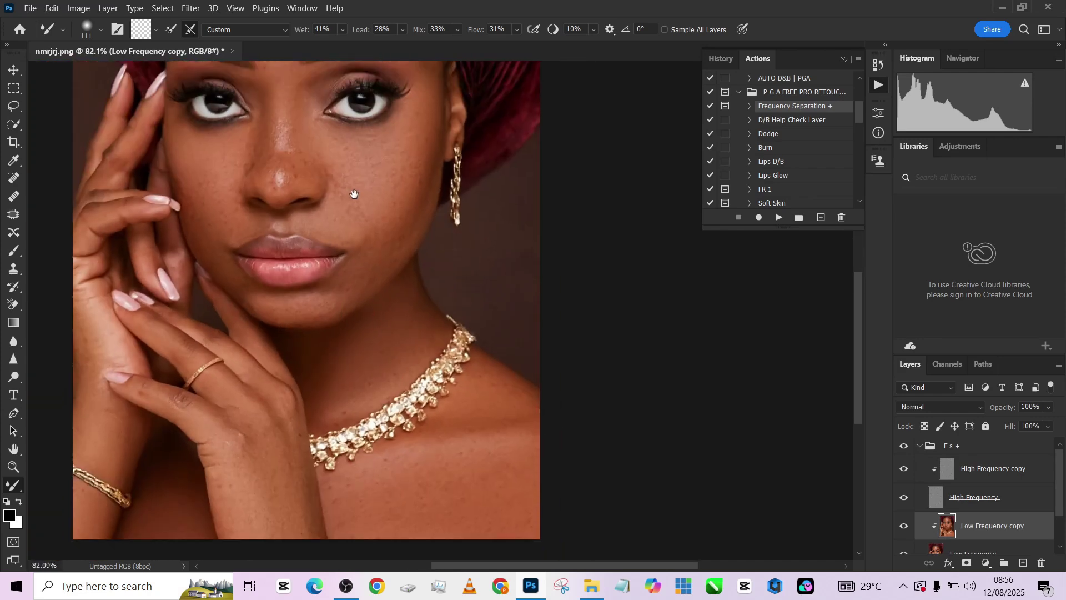
drag(353, 193, 390, 323)
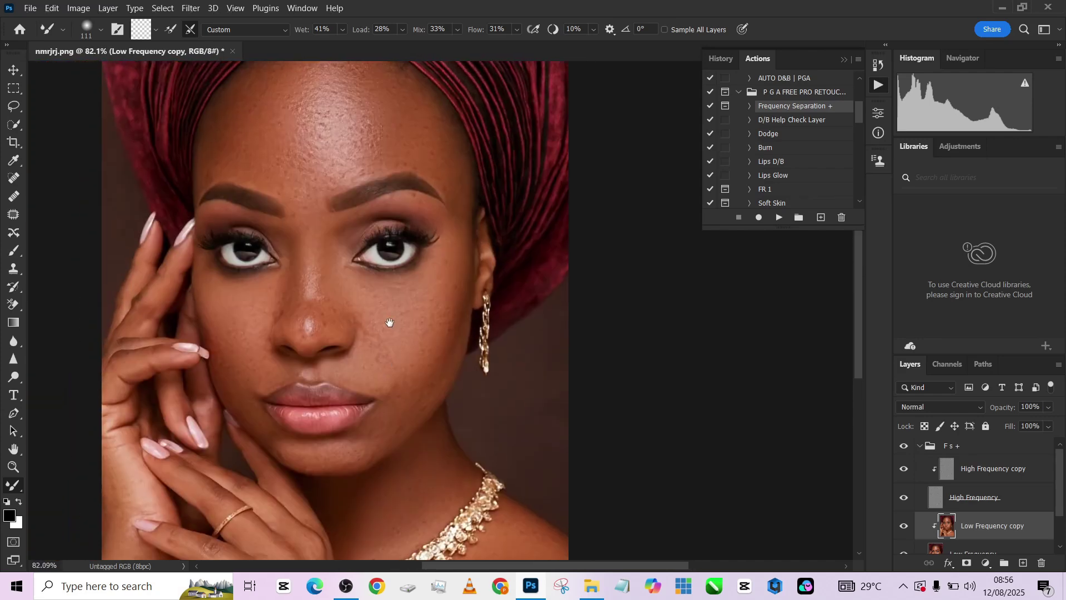
click(966, 471)
key(s)
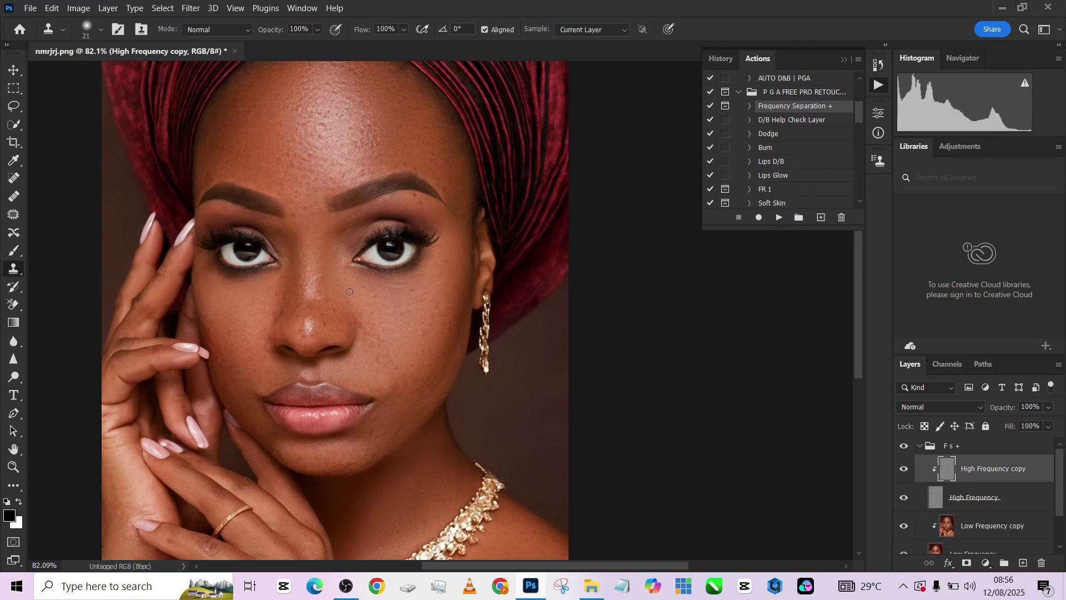
mouse_move(328, 279)
mouse_down()
mouse_move(341, 347)
mouse_move(333, 393)
mouse_move(362, 316)
mouse_up()
alt+right_click(295, 224)
alt+right_click(295, 225)
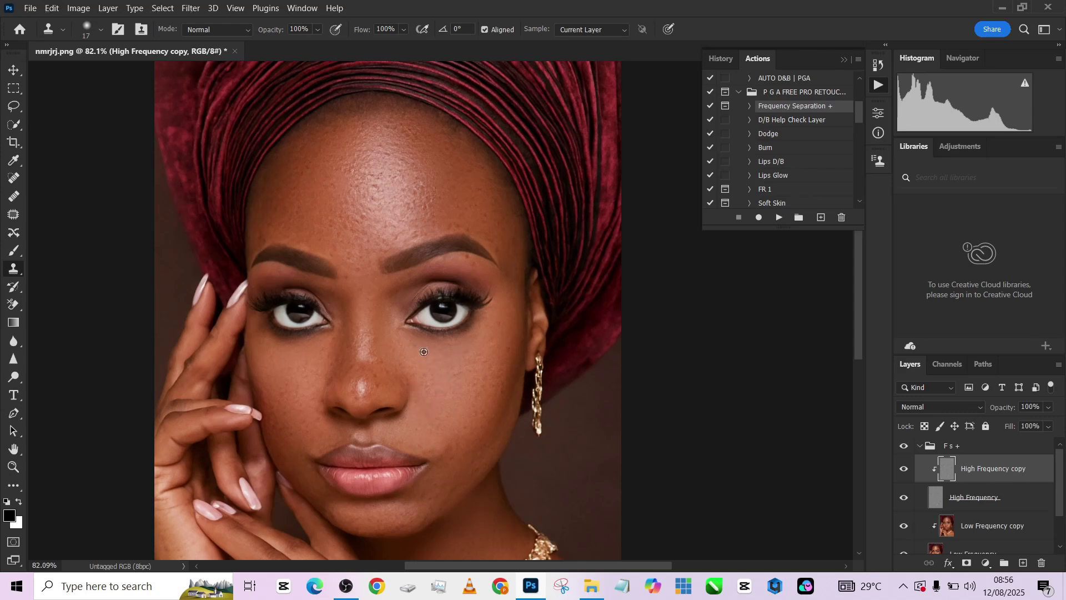
drag(364, 409, 363, 351)
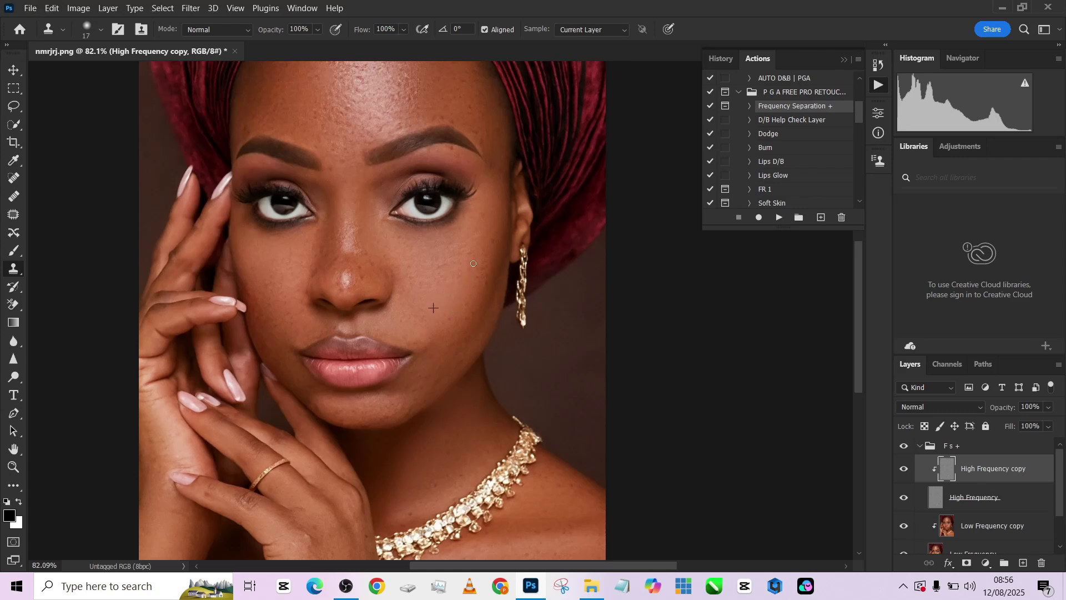
Clone smooth texture over the small bumps on the forehead on the High Frequency copy layer with a 17-pixel Clone Stamp.
scroll(470, 254, down, 7)
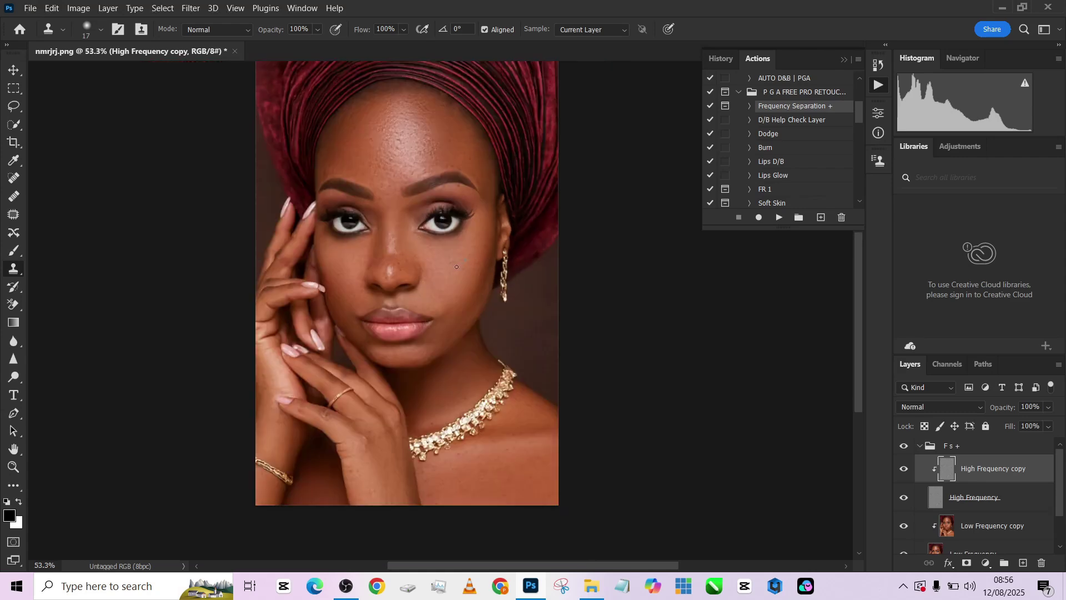
scroll(426, 108, up, 6)
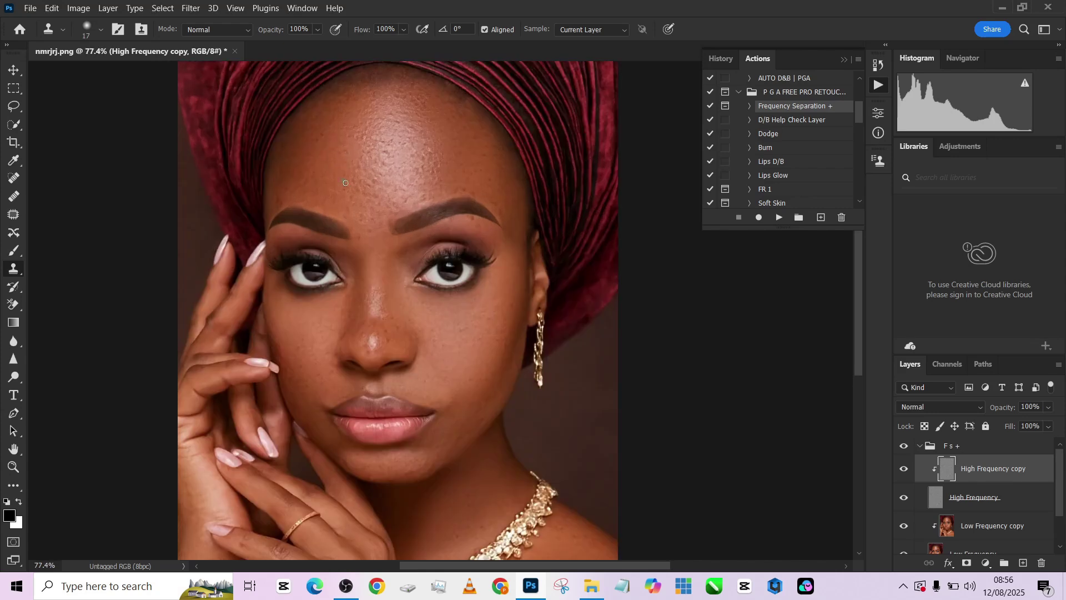
alt+click(350, 177)
click(363, 189)
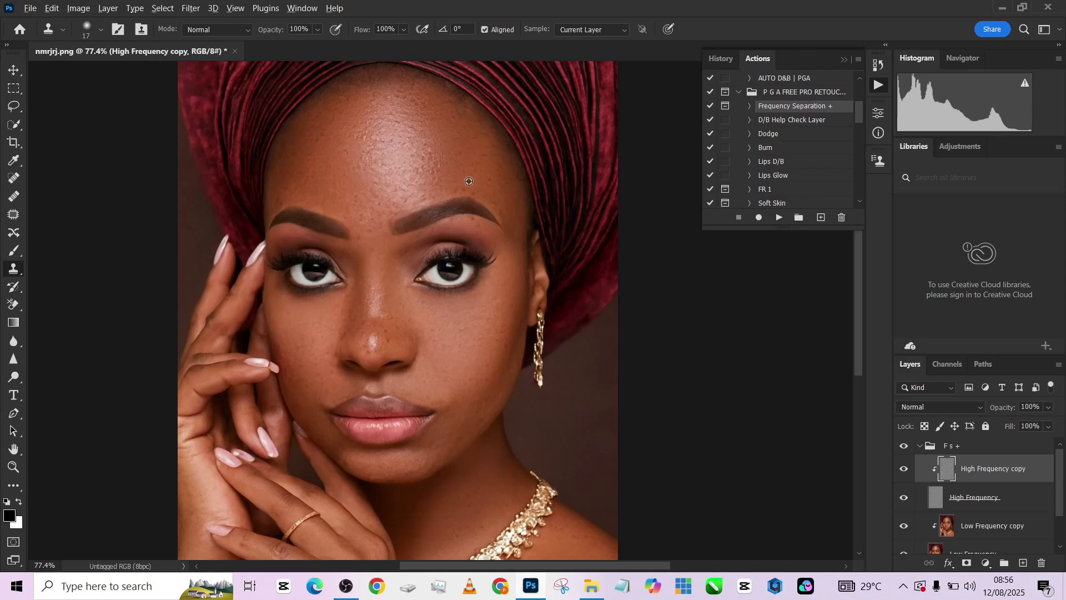
Clone smooth skin texture over the remaining forehead bumps on the High Frequency copy layer with a 17-pixel Clone Stamp.
scroll(366, 233, down, 1)
scroll(354, 478, down, 1)
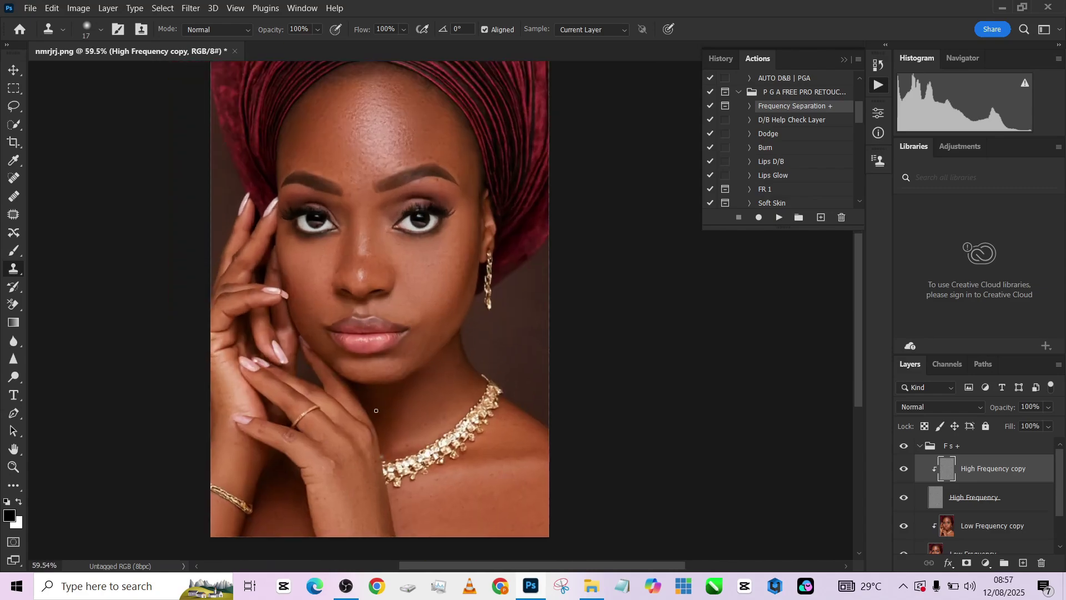
drag(387, 142, 410, 264)
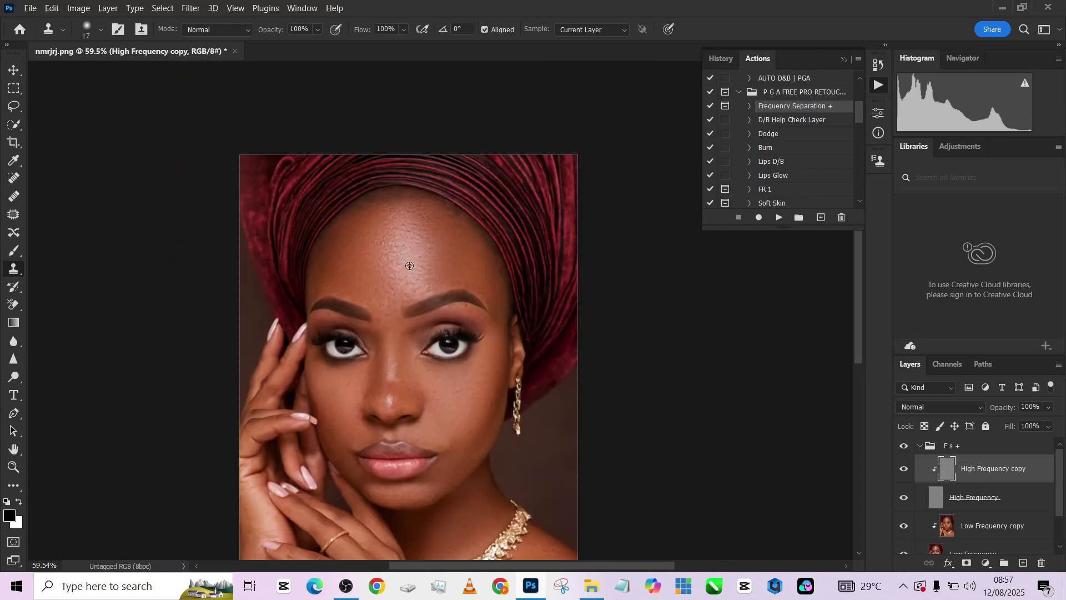
alt+click(364, 272)
click(378, 240)
scroll(426, 303, up, 2)
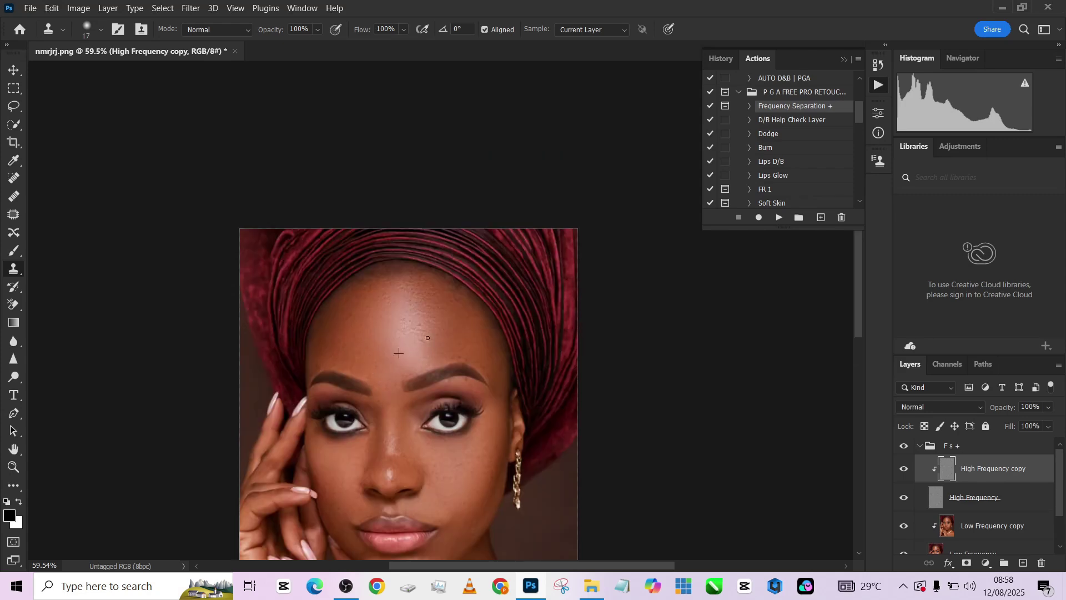
scroll(464, 356, down, 1)
scroll(423, 340, down, 2)
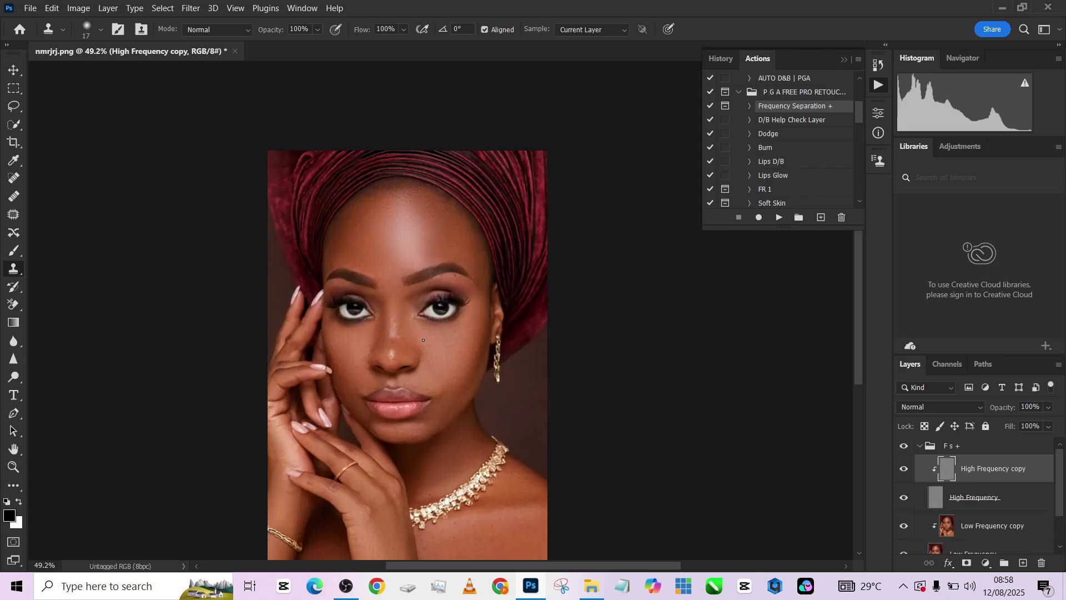
scroll(423, 340, up, 1)
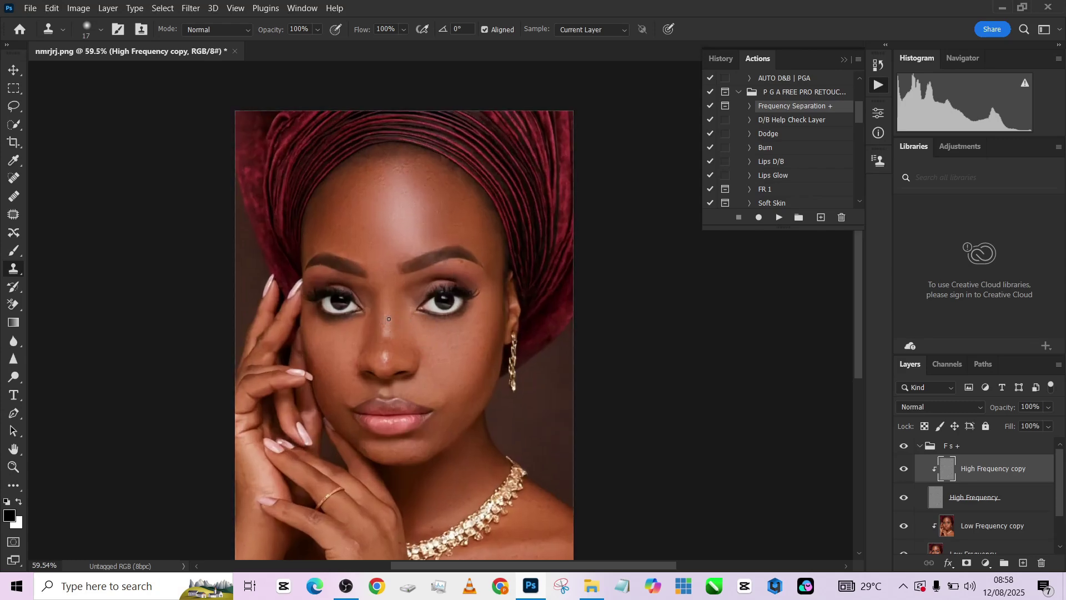
Collapse the F s + group and compare the whole portrait with the group hidden and visible.
scroll(399, 297, down, 1)
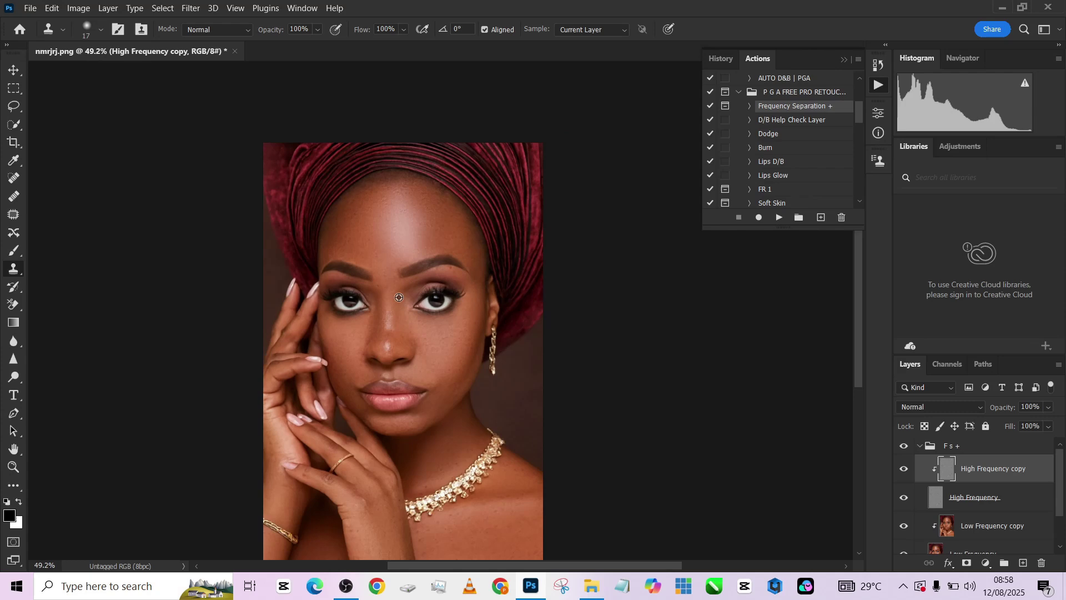
click(919, 446)
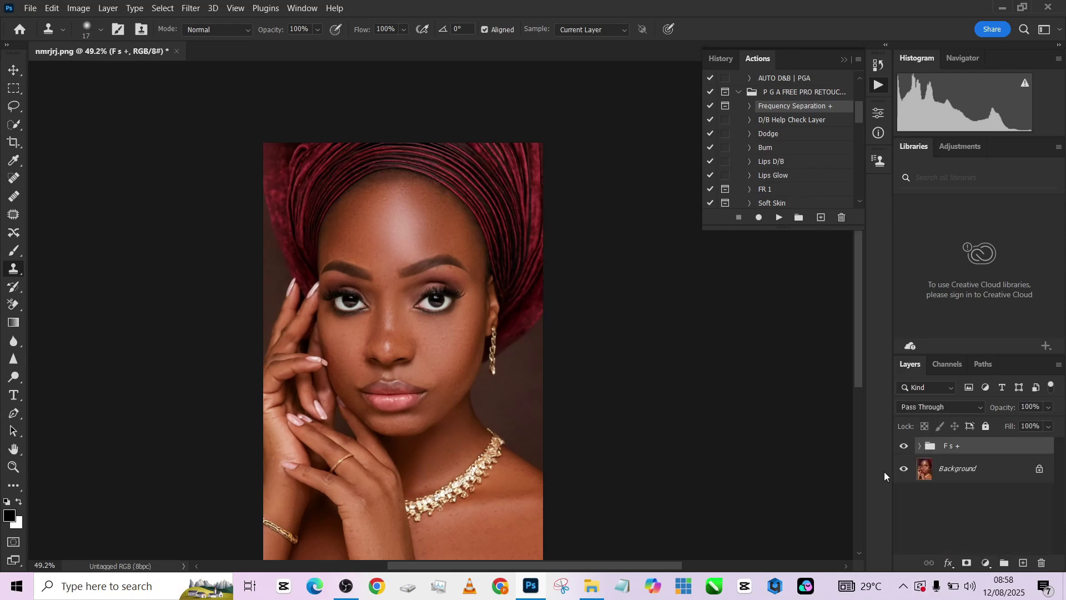
click(906, 447)
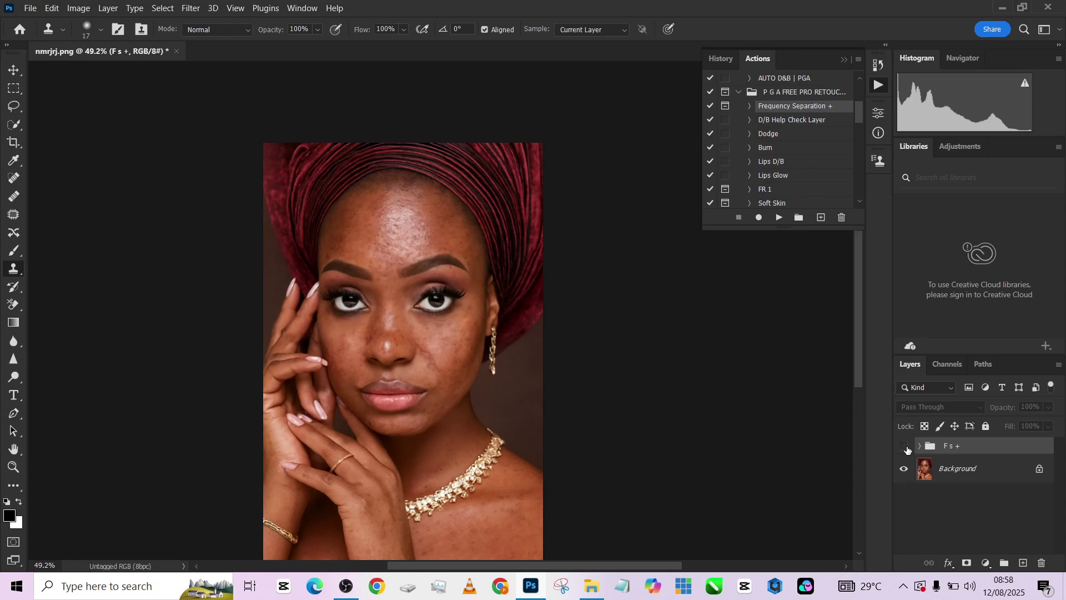
click(907, 448)
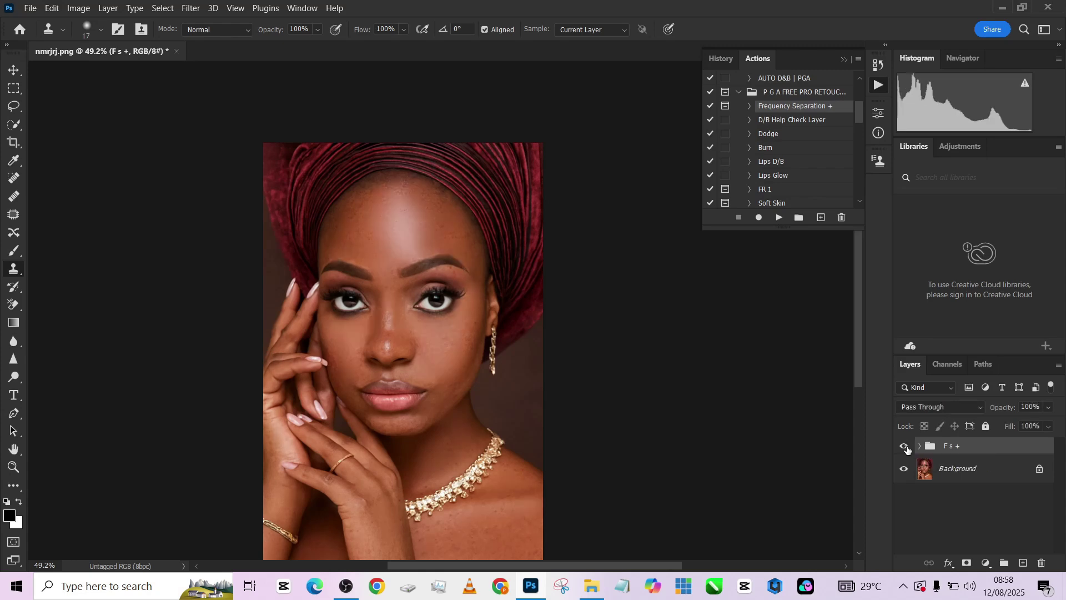
Smooth the tones around the lips on the Low Frequency copy layer using the Mixer Brush at size 39.
click(918, 446)
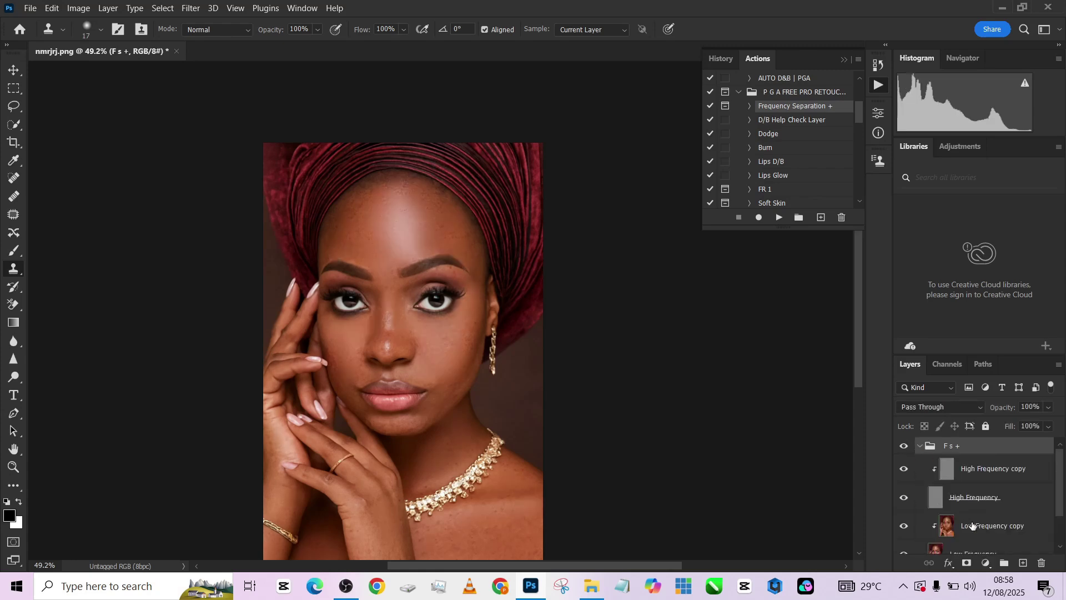
click(972, 526)
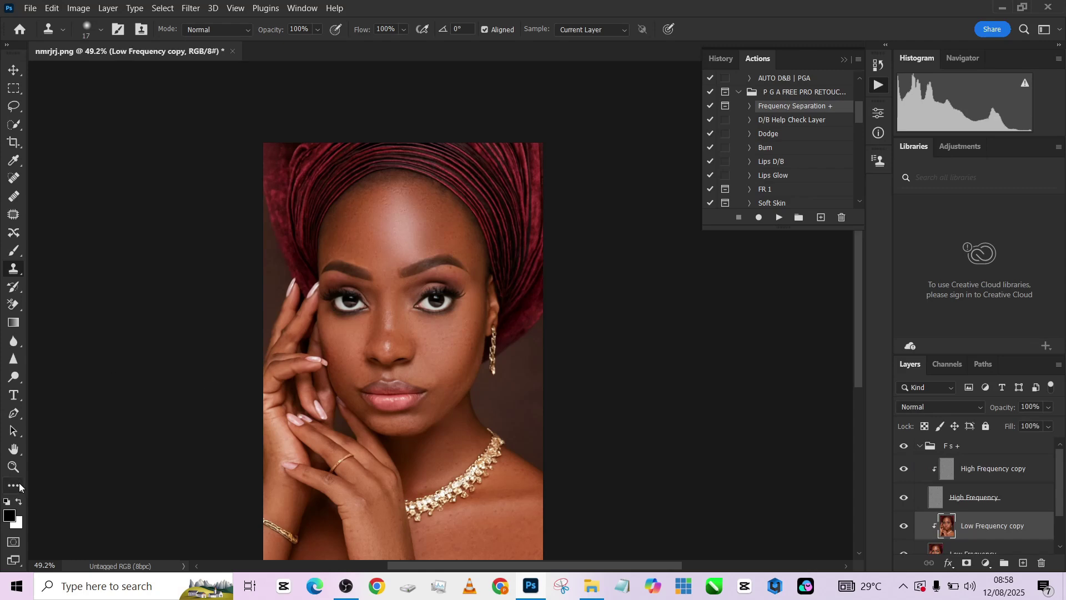
click(19, 482)
scroll(457, 433, up, 7)
drag(311, 321, 303, 320)
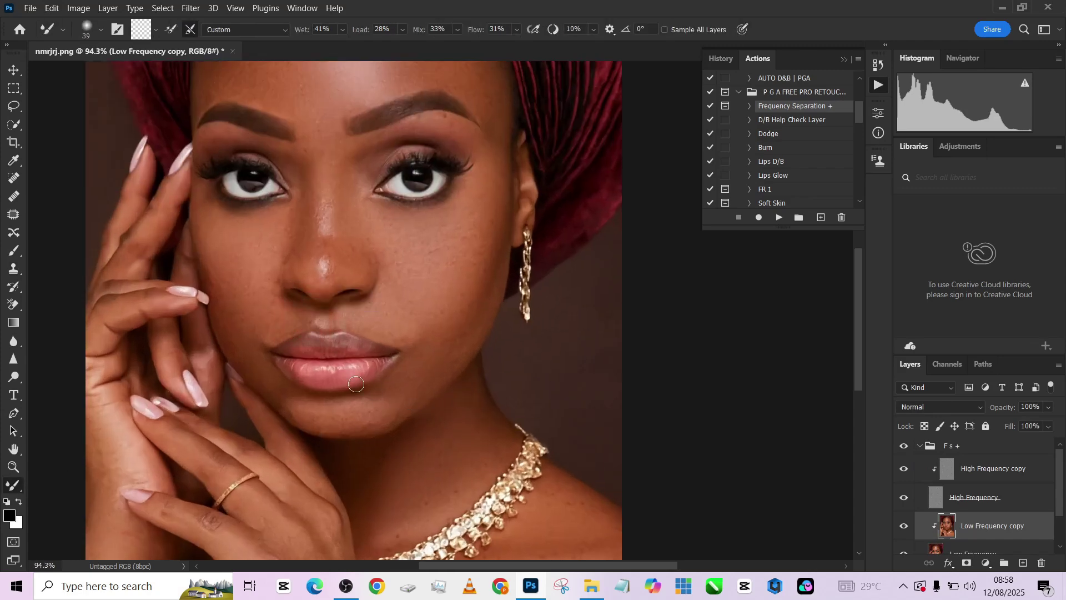
scroll(345, 382, up, 3)
mouse_move(345, 382)
mouse_down()
mouse_move(375, 386)
mouse_move(362, 392)
mouse_move(382, 387)
mouse_move(330, 392)
mouse_move(414, 370)
mouse_move(308, 388)
mouse_move(291, 345)
mouse_up()
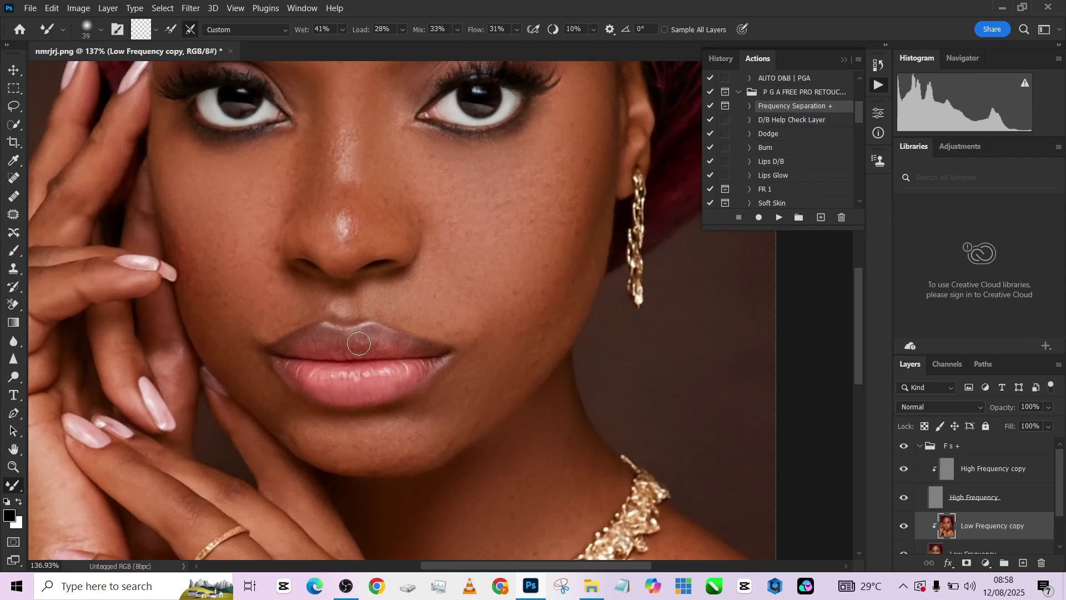
scroll(475, 362, down, 5)
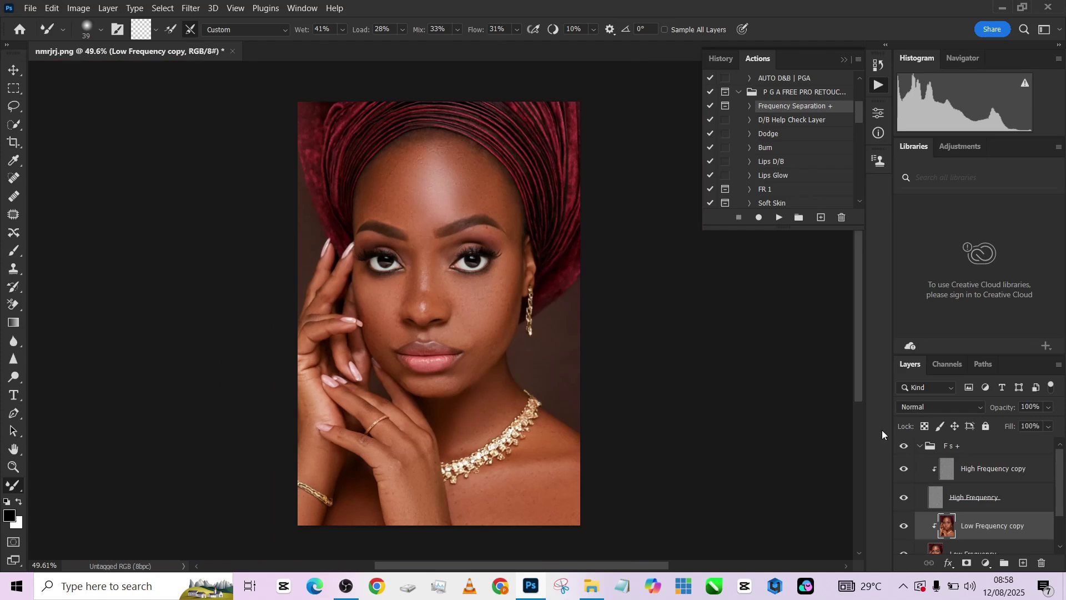
Run the Dodge, Burn and D/B Help Check Layer actions above the collapsed F s + group.
click(918, 446)
click(777, 133)
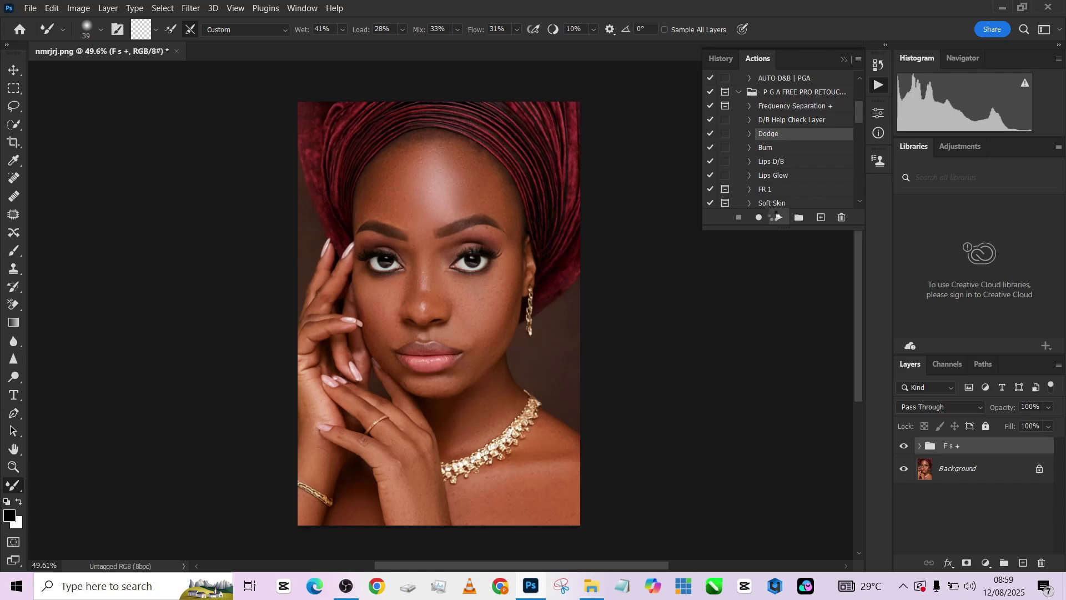
click(778, 218)
click(777, 217)
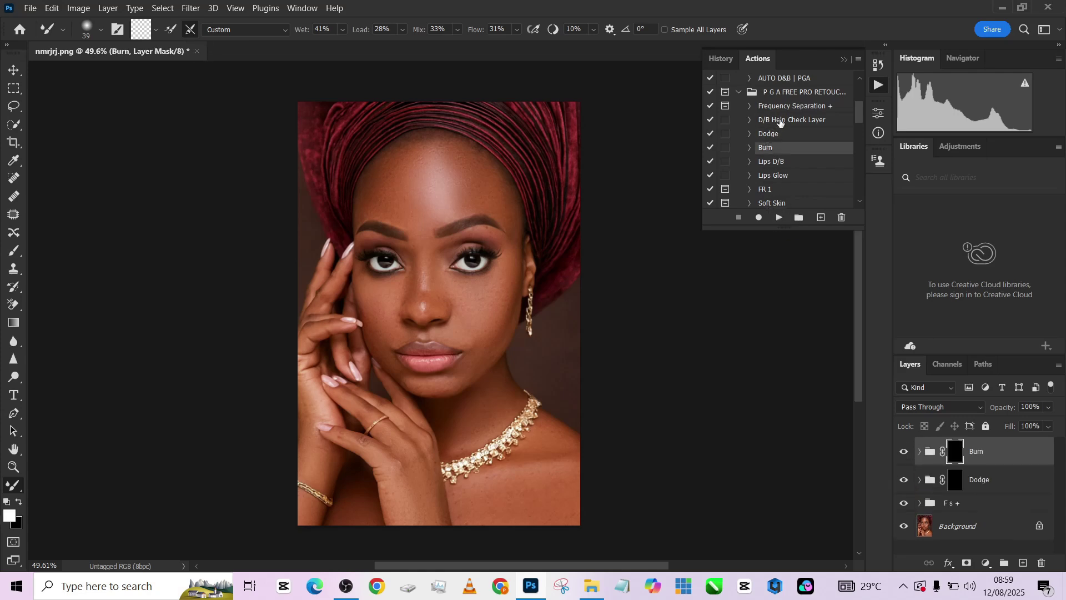
click(780, 122)
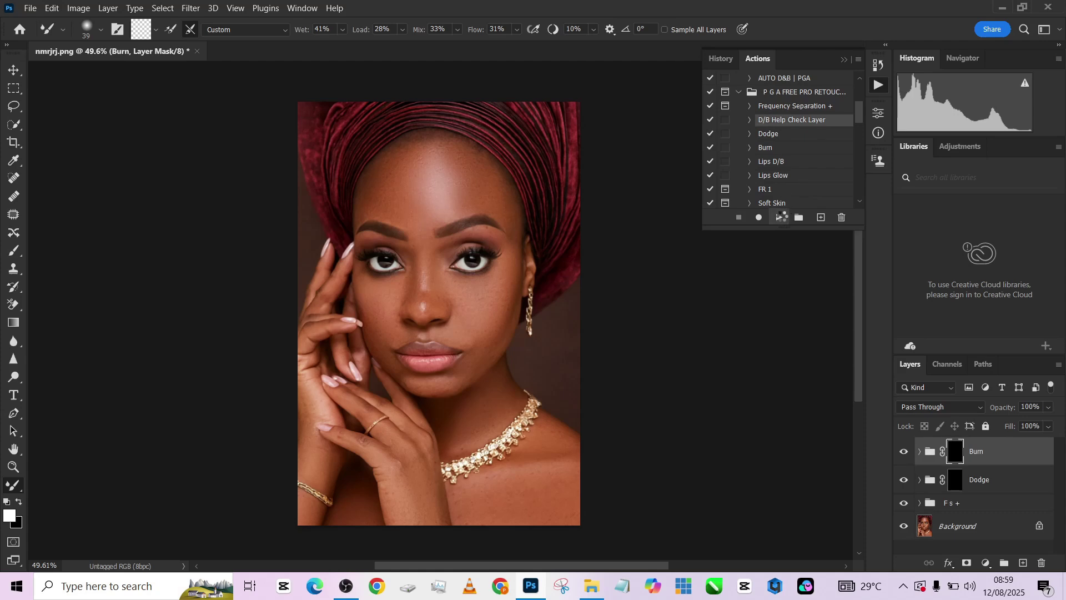
click(781, 217)
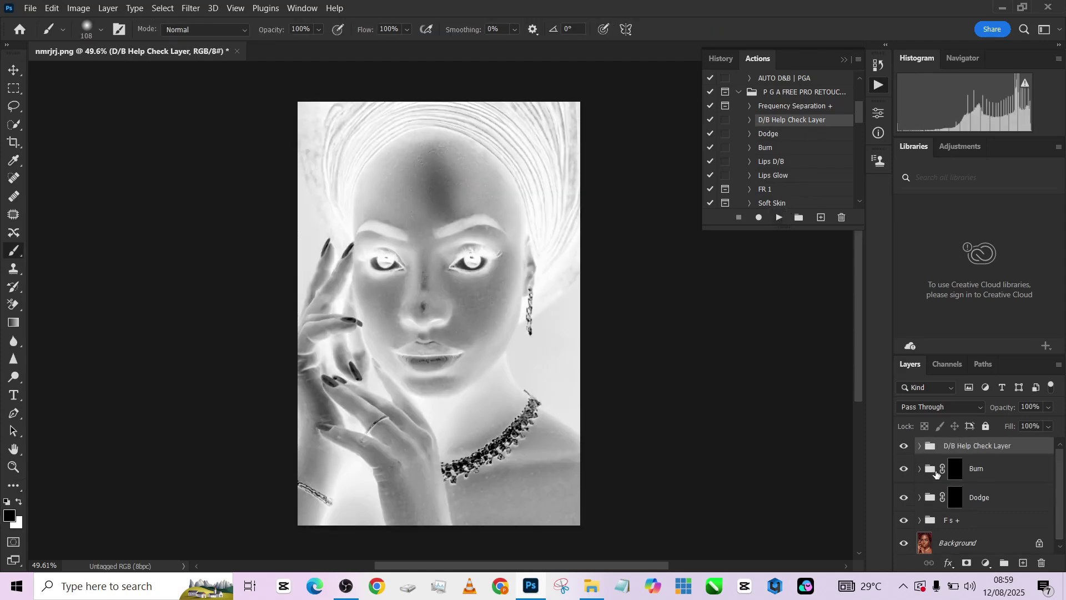
Target the Dodge group's mask with a white brush at 3% flow and hide the F s + group.
click(954, 500)
key(x)
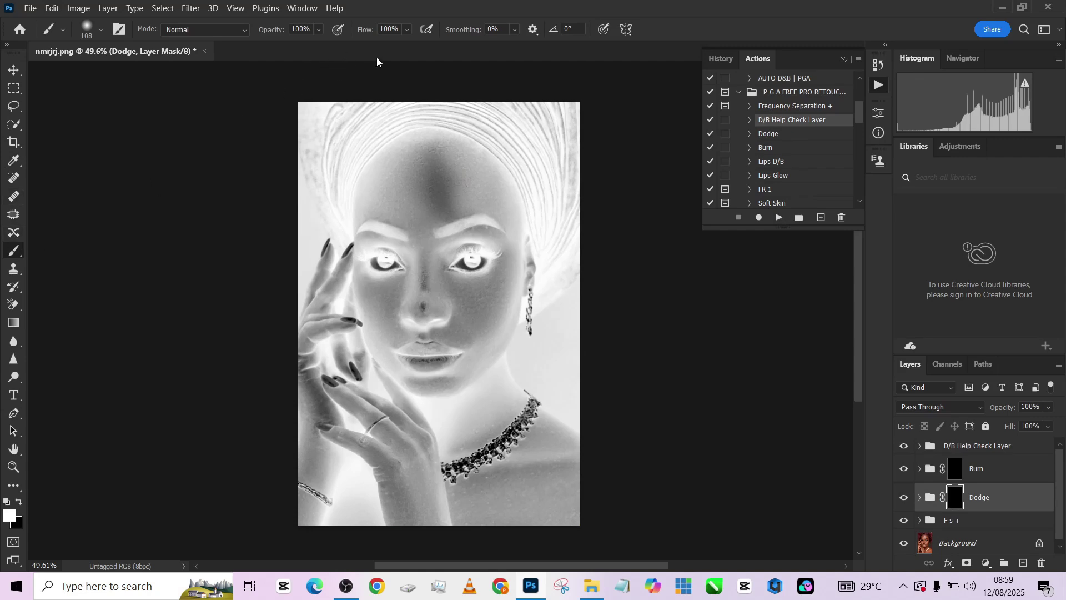
click(385, 29)
text(3)
click(903, 522)
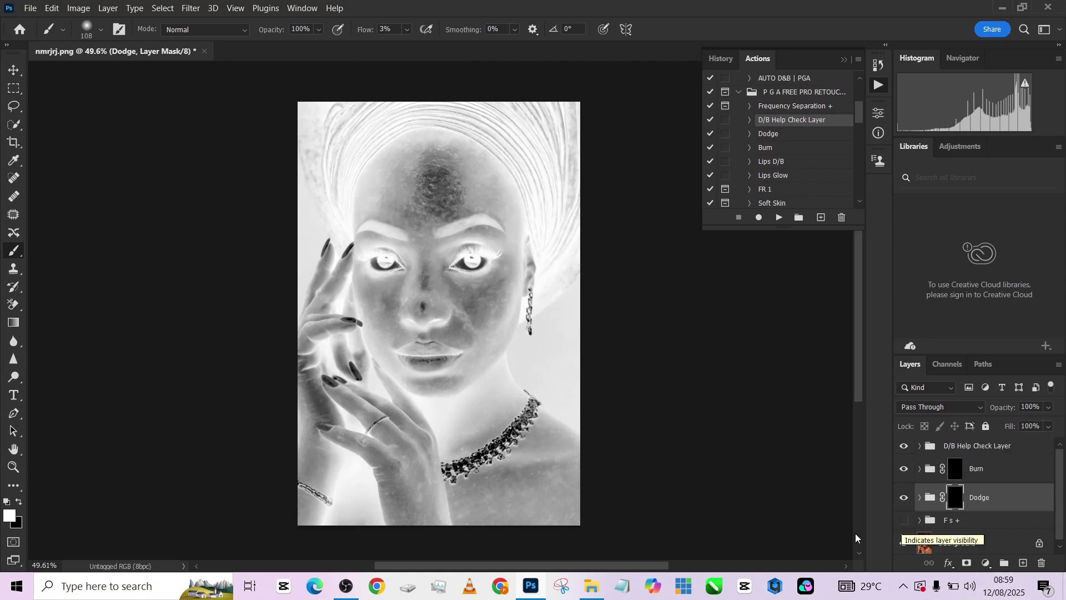
Brighten the central forehead highlight by painting white on the Dodge mask with a brush size of around 100.
scroll(454, 203, up, 2)
key(bracketleft)
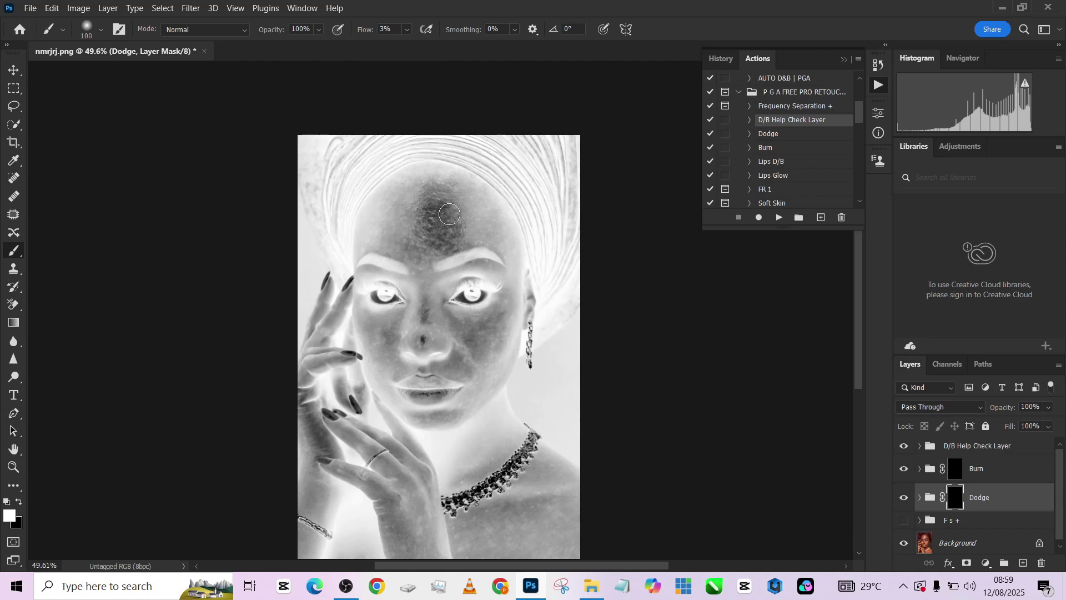
key(bracketright)
key(bracketright)
key(bracketleft)
mouse_move(433, 232)
mouse_down()
mouse_move(439, 196)
mouse_move(446, 231)
mouse_move(441, 204)
mouse_move(437, 226)
mouse_move(441, 209)
mouse_move(448, 222)
mouse_move(434, 250)
mouse_move(431, 204)
mouse_move(442, 198)
mouse_move(444, 230)
mouse_up()
Paint highlights along the nose, on the cheek and on the chin in the Dodge mask, using brush sizes from 40 to 90.
key(bracketleft)
key(bracketleft)
key(bracketleft)
key(bracketleft)
key(bracketleft)
key(bracketleft)
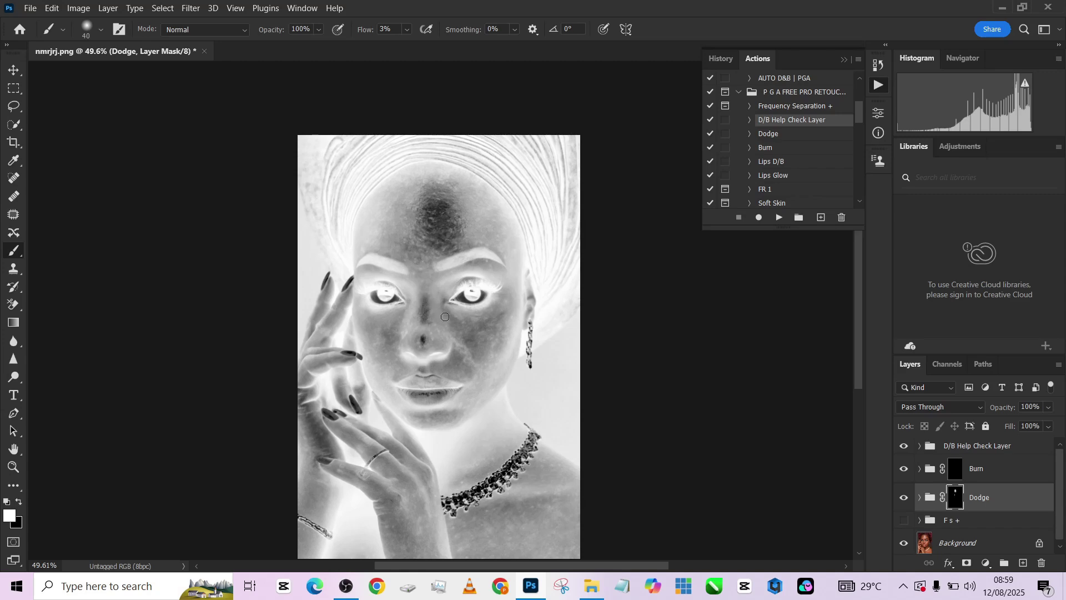
key(bracketright)
drag(389, 338, 378, 332)
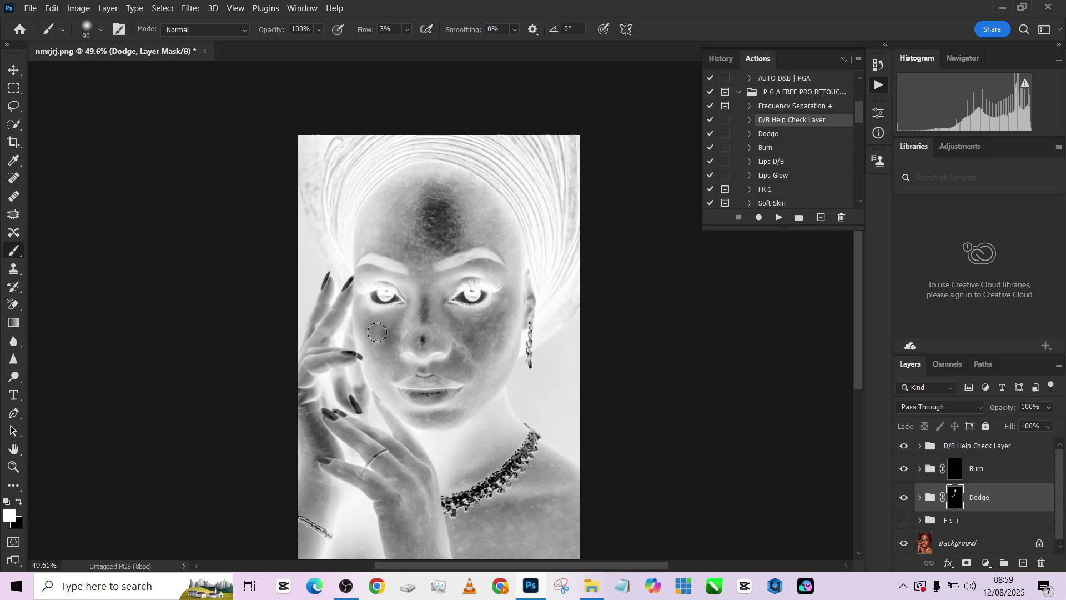
key(bracketleft)
key(bracketleft)
key(bracketleft)
key(bracketleft)
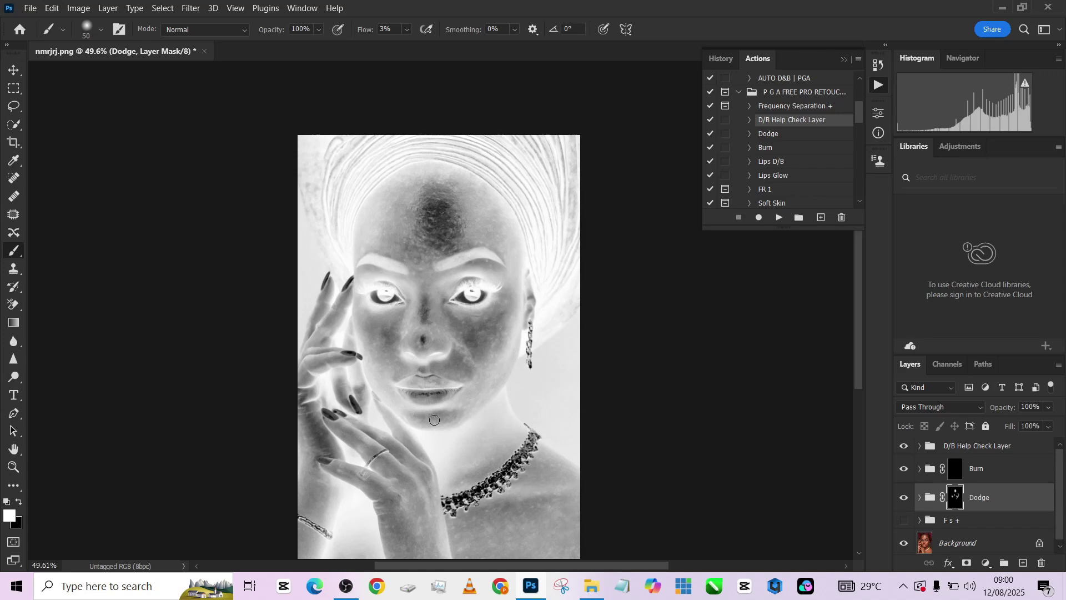
Brighten the chest and shoulder highlights on the Dodge mask with a brush size of up to 150, reducing the size to 60.
scroll(552, 451, down, 2)
key(bracketright)
key(bracketright)
key(bracketright)
key(bracketright)
key(bracketright)
key(bracketright)
key(bracketright)
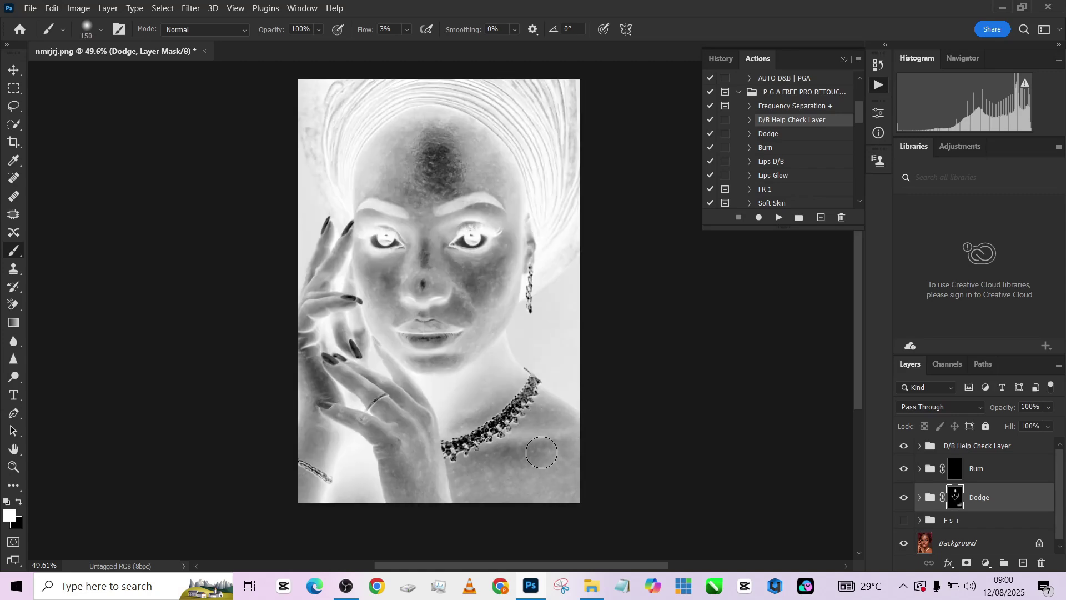
key(bracketleft)
key(bracketleft)
key(bracketleft)
key(bracketleft)
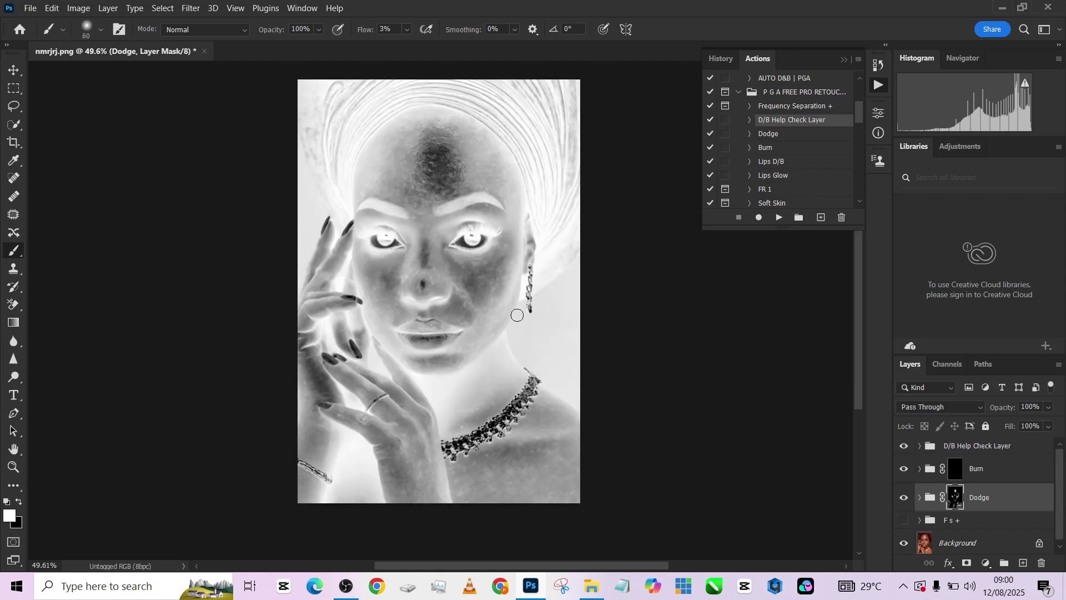
Darken the shading beside the nose by painting white on the Burn group's mask with a brush size of 50.
click(955, 475)
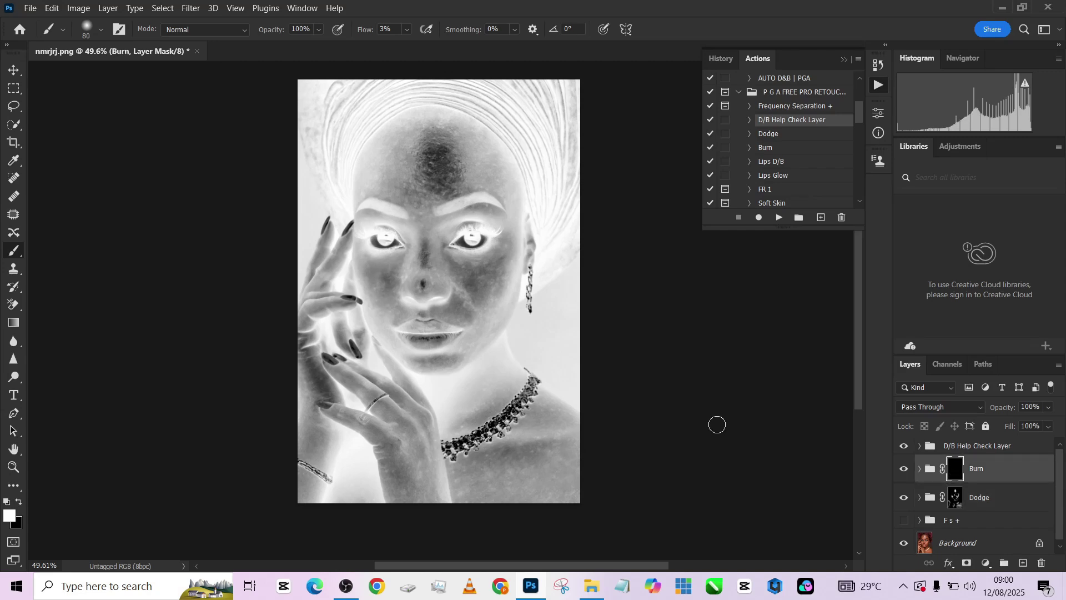
scroll(396, 275, up, 1)
key(bracketleft)
key(bracketleft)
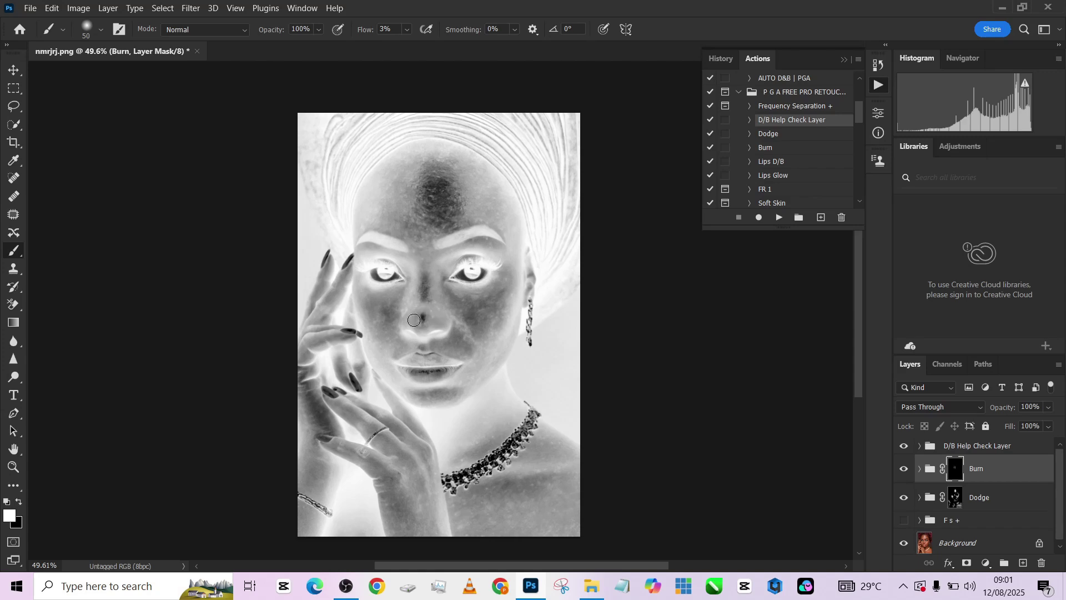
Deepen the shadows around the face contours on the Burn mask, varying the brush size up to about 100.
key(bracketright)
key(bracketright)
key(bracketleft)
key(bracketright)
key(bracketright)
key(bracketleft)
key(bracketleft)
key(bracketright)
key(bracketright)
key(bracketright)
key(bracketleft)
key(bracketleft)
key(bracketleft)
key(bracketright)
key(bracketright)
key(bracketright)
key(bracketright)
key(bracketleft)
key(bracketleft)
scroll(375, 255, up, 2)
key(bracketright)
key(bracketright)
key(bracketright)
key(bracketright)
key(bracketright)
scroll(402, 211, down, 2)
key(bracketleft)
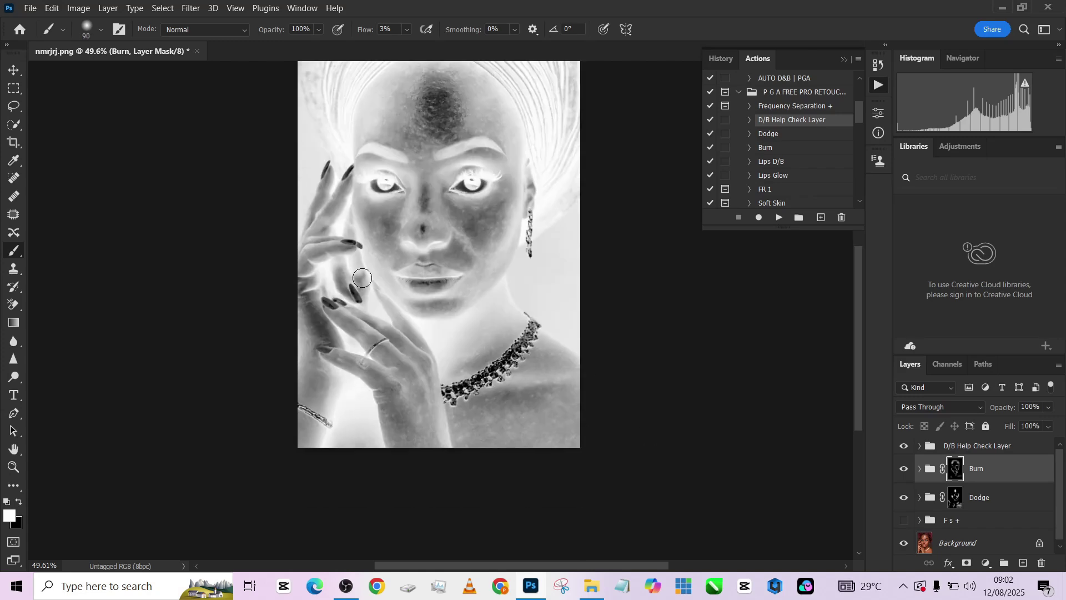
Hide the D/B Help Check Layer group and make the F s + group visible again.
click(904, 446)
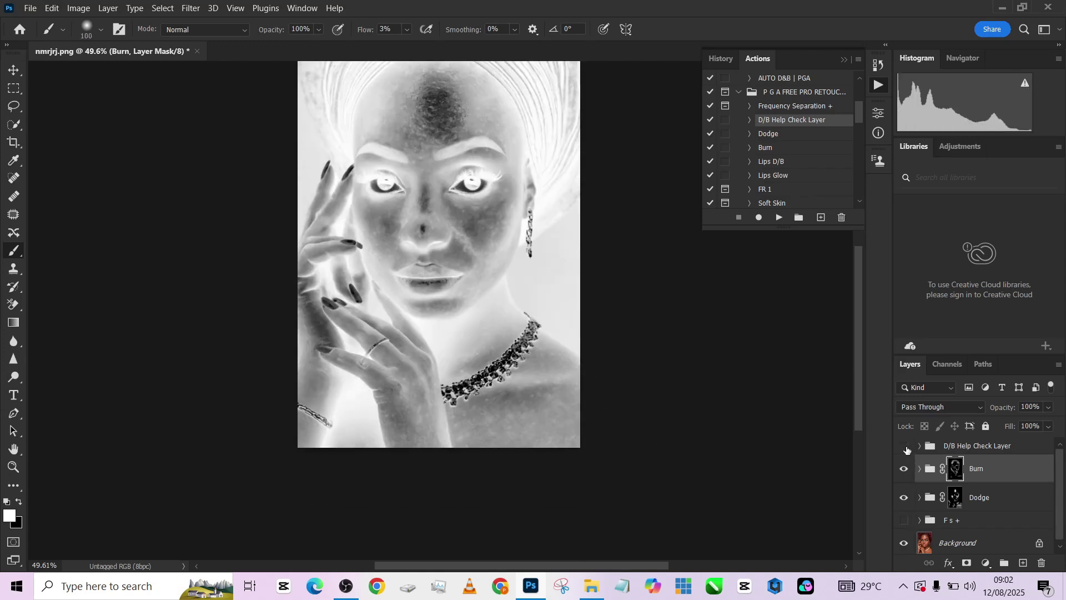
scroll(850, 475, up, 2)
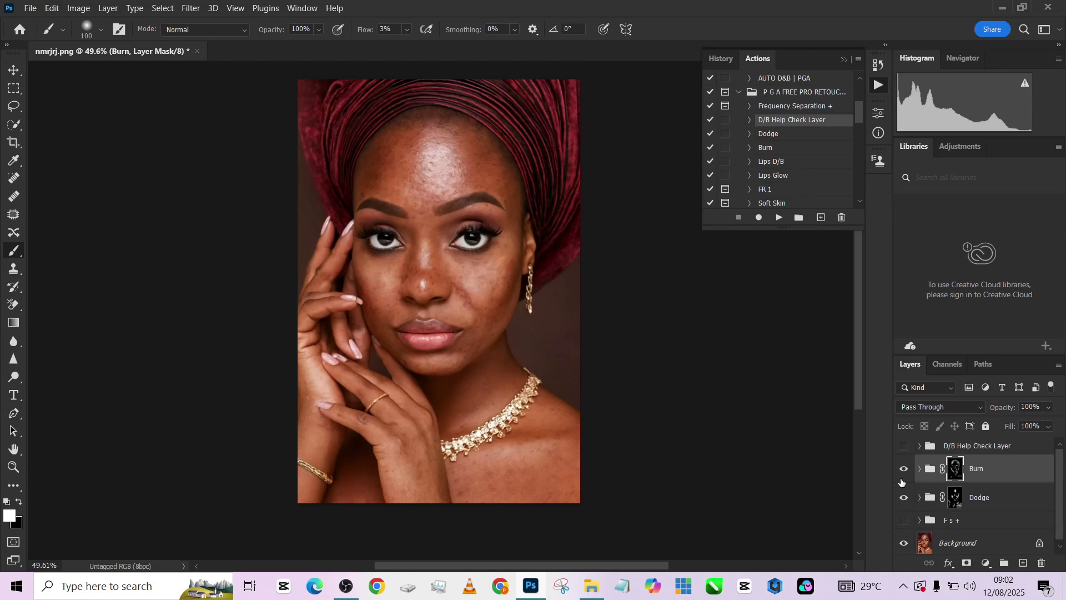
key(bracketleft)
key(bracketleft)
key(bracketleft)
key(bracketleft)
key(bracketleft)
click(904, 519)
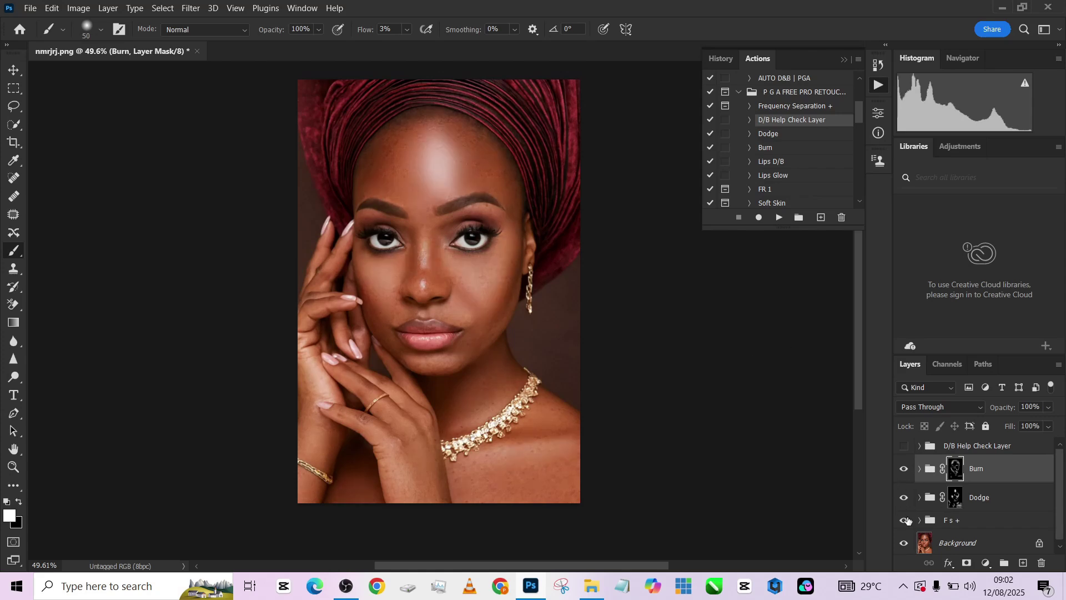
Combine the Burn and Dodge groups into one group and toggle its visibility to compare the portrait with and without it.
shift+click(1010, 504)
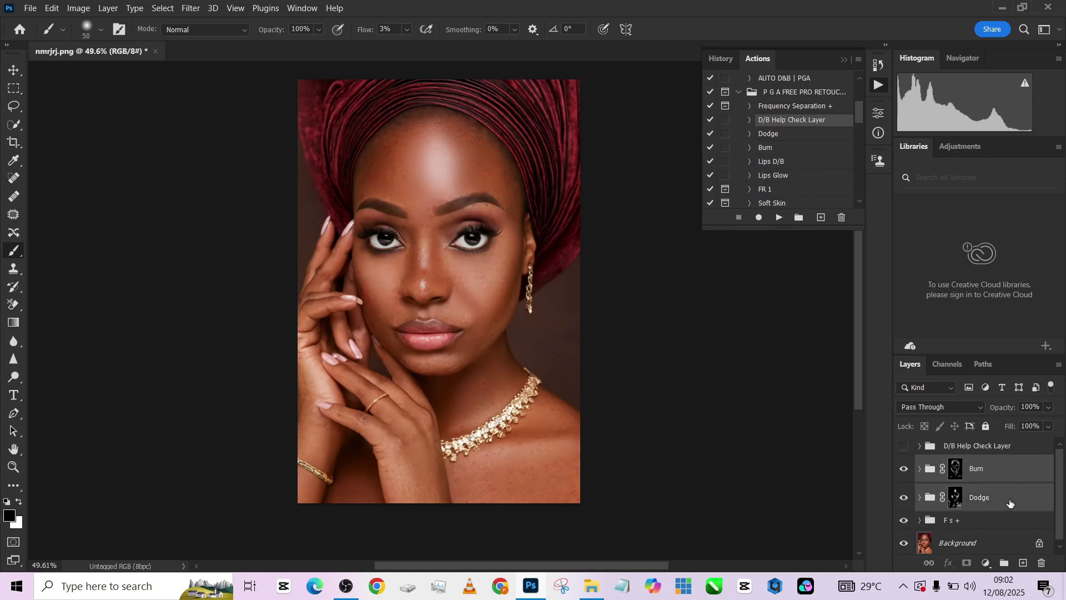
key(ctrl+g)
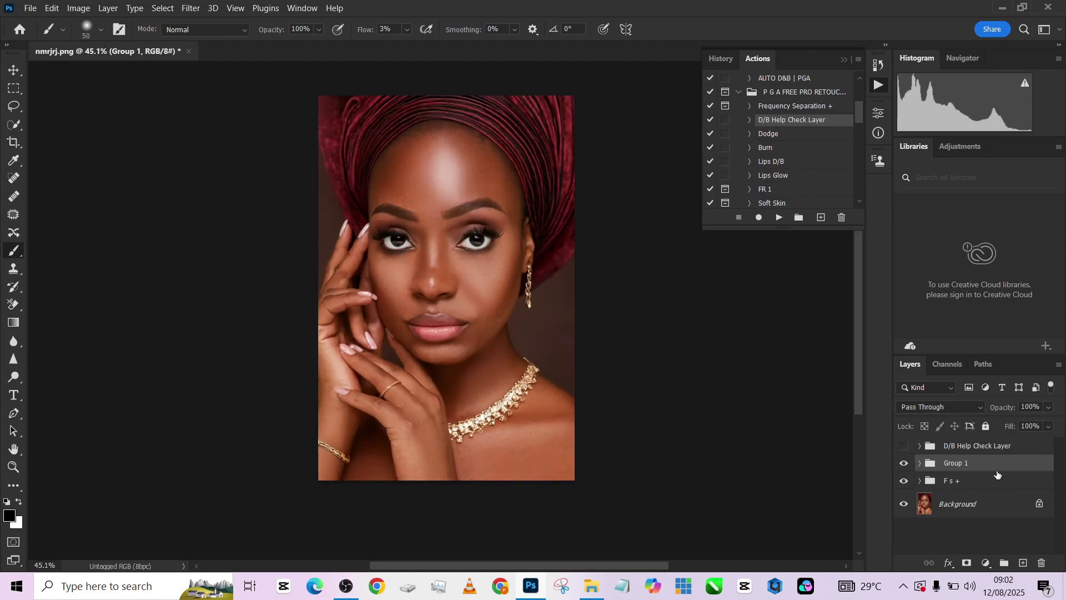
click(905, 463)
click(906, 464)
click(905, 464)
click(905, 464)
click(905, 464)
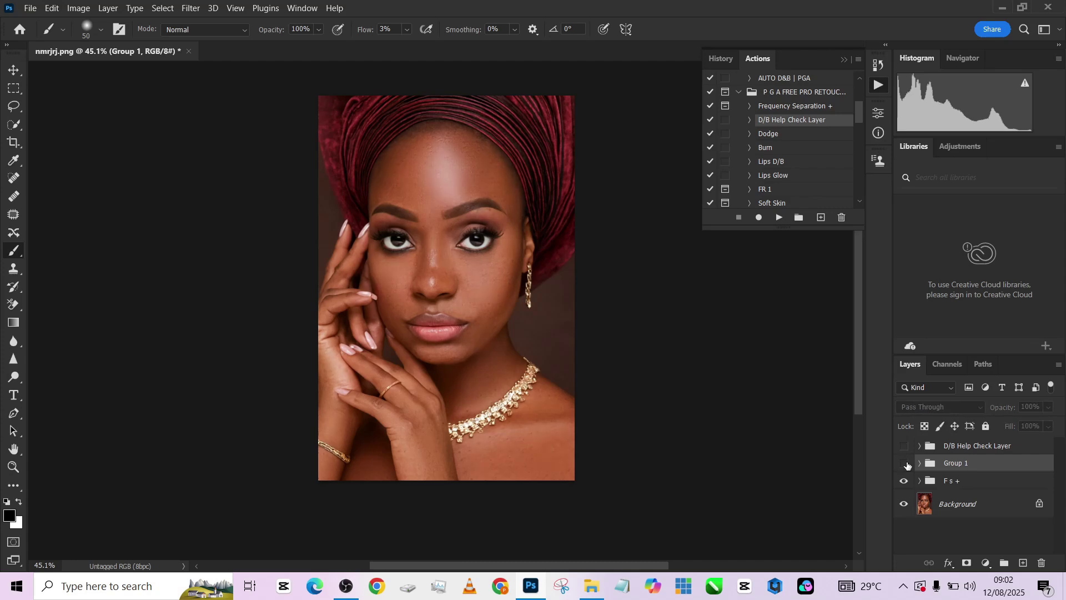
Make Group 1 visible again and lower its opacity to 89%.
click(906, 464)
scroll(694, 368, up, 2)
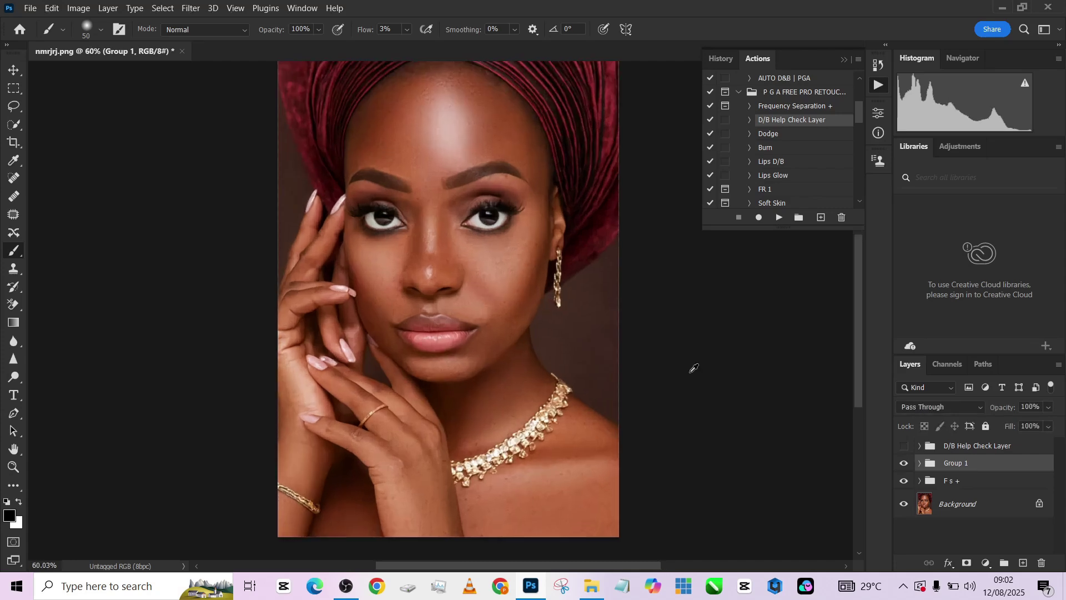
click(1050, 407)
drag(1056, 423, 1051, 426)
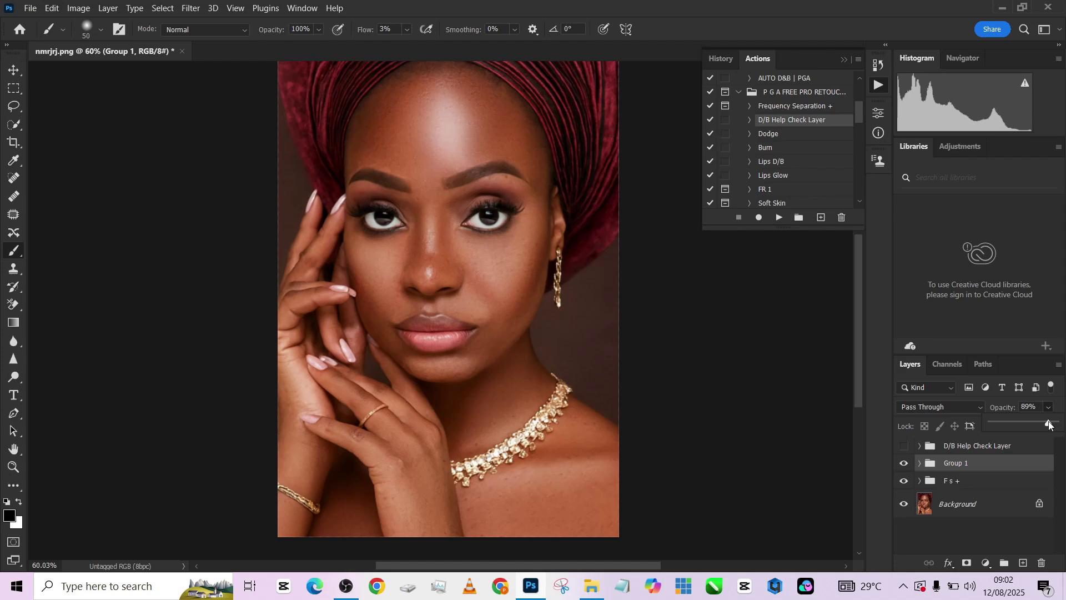
scroll(495, 328, down, 1)
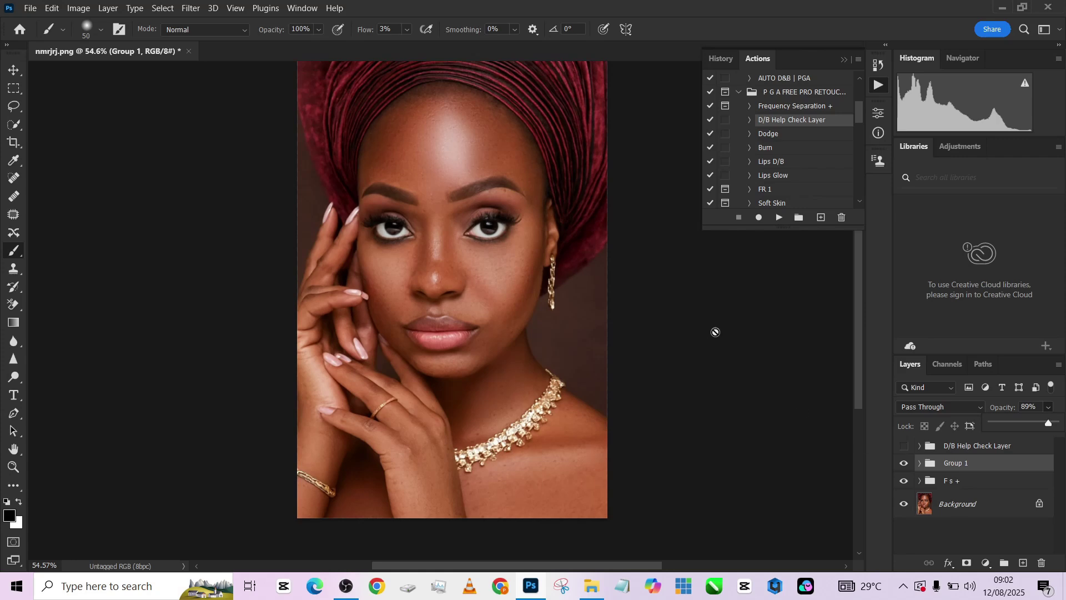
Flatten the image into the Background layer, discarding the hidden D/B Help Check Layer group.
right_click(971, 505)
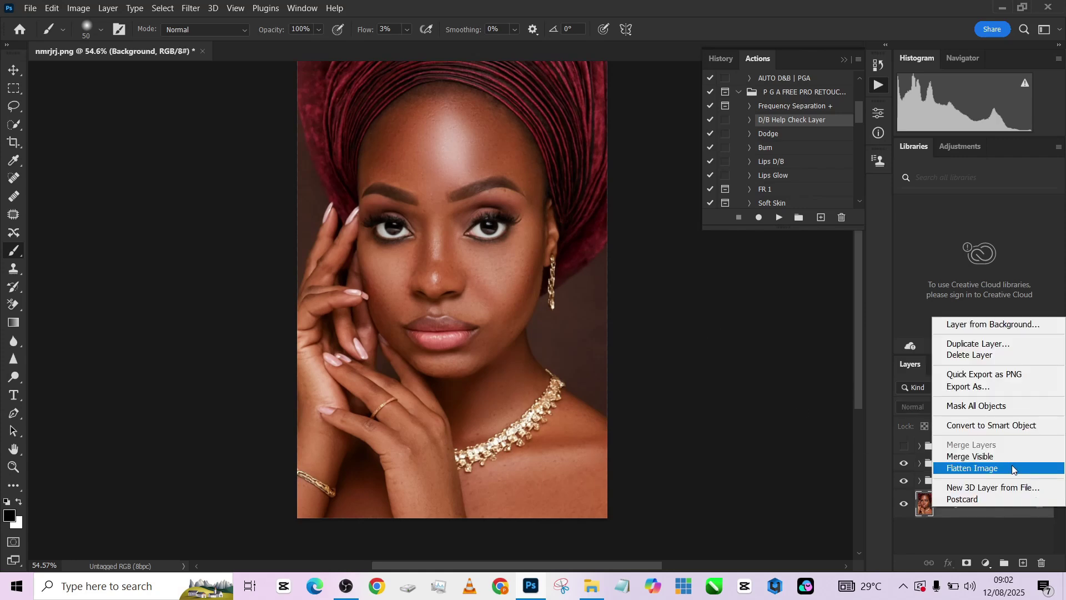
click(1010, 468)
click(519, 233)
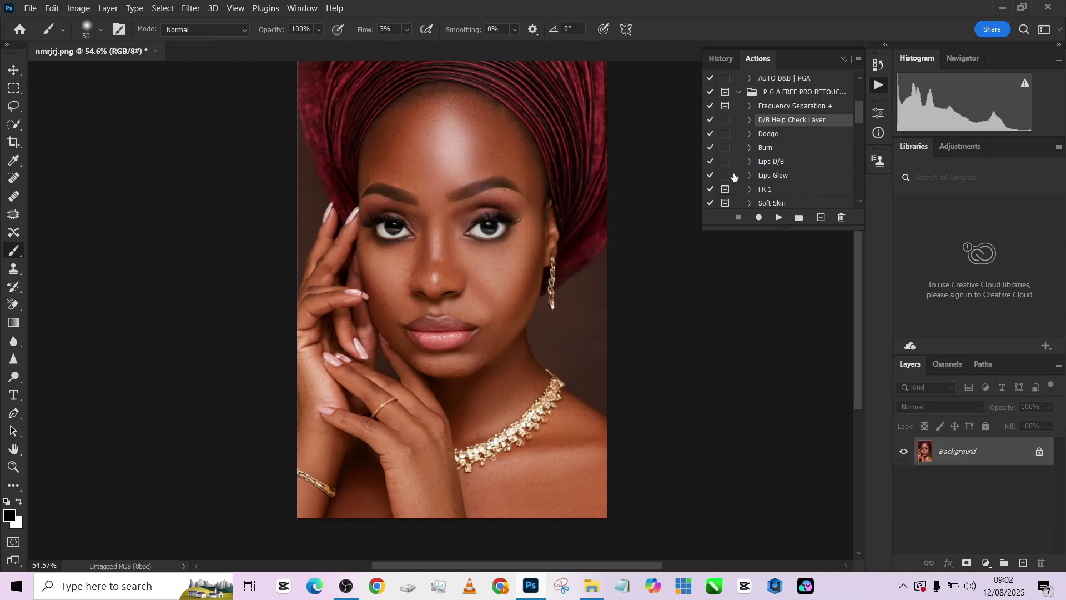
Run the G GLAM S action and continue past its prompt to create the Skin Airbrushing group.
scroll(789, 171, down, 3)
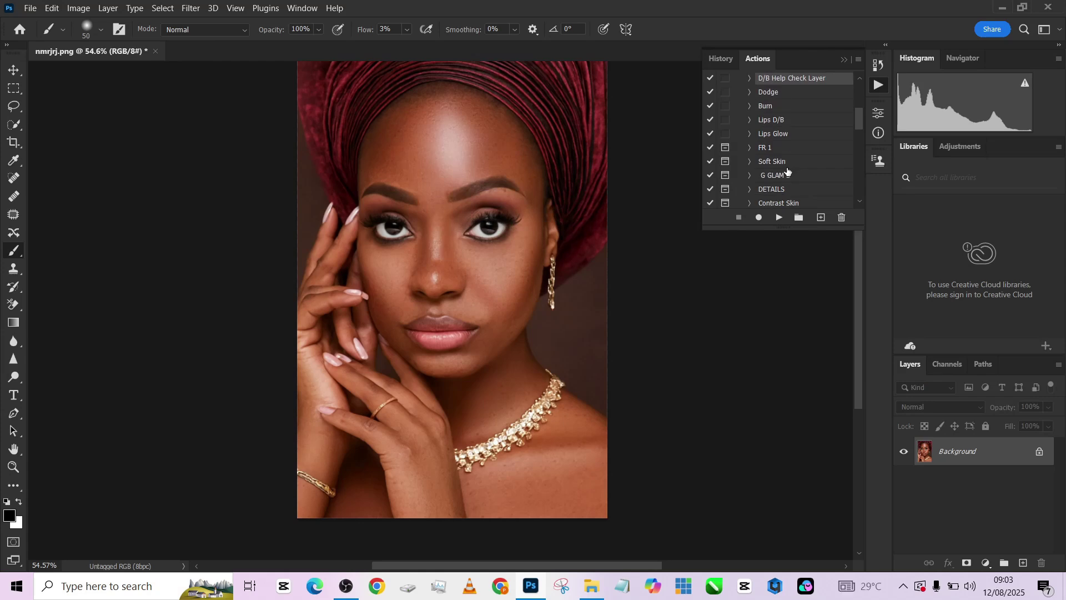
click(780, 177)
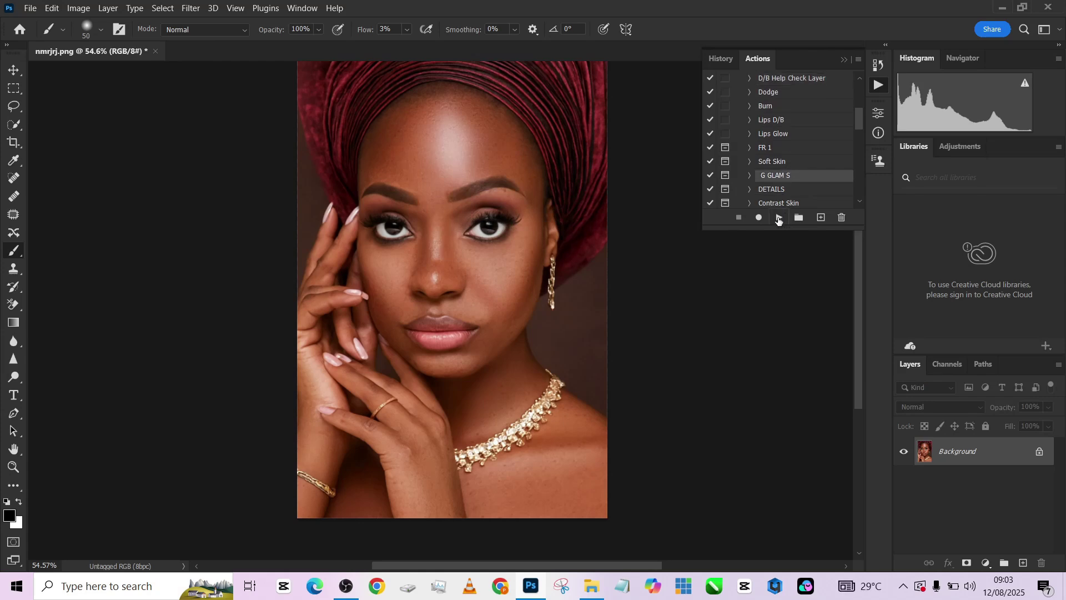
click(779, 218)
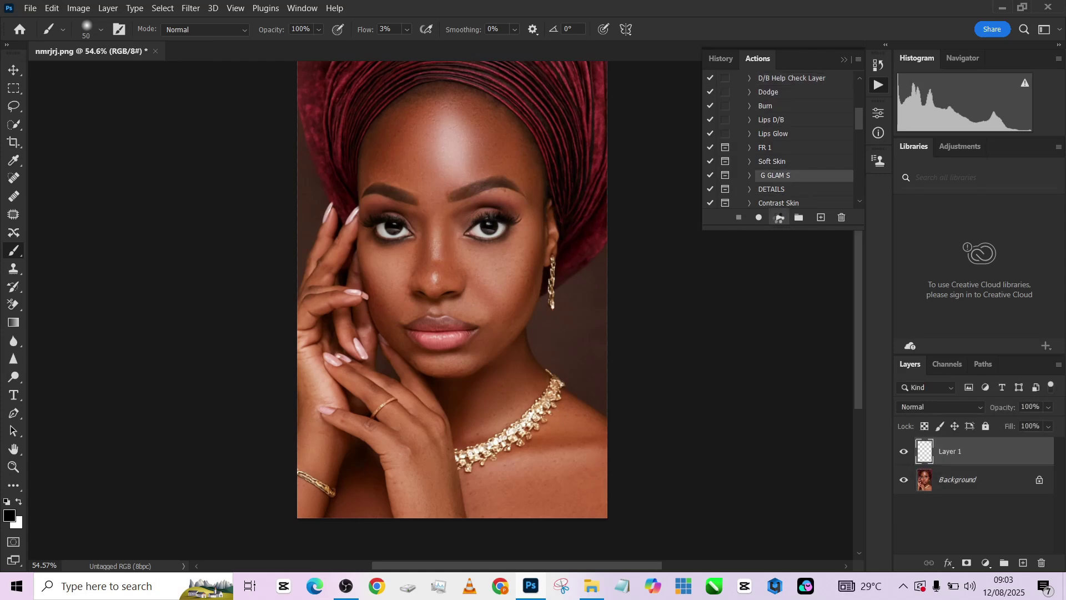
click(550, 239)
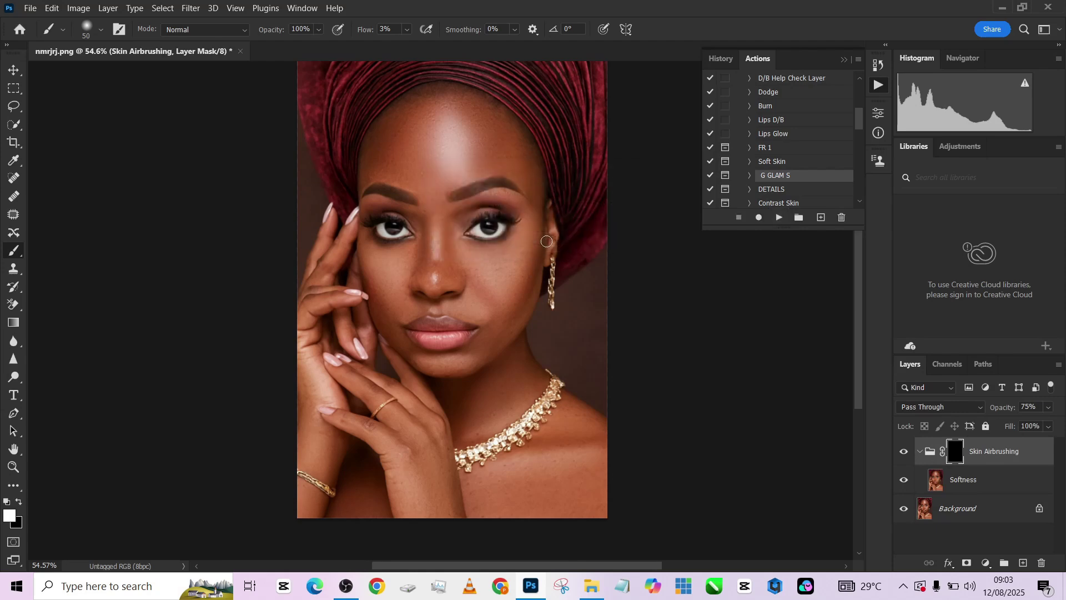
Paint white on the Skin Airbrushing mask over the cheek nearest the earring, using a brush about 103 px wide at 55% flow.
alt+right_click(459, 148)
key(shift+5)
key(shift+5)
mouse_move(473, 268)
mouse_down()
mouse_move(466, 330)
mouse_move(509, 326)
mouse_move(475, 371)
mouse_move(495, 385)
mouse_up()
click(496, 335)
alt+right_click(497, 333)
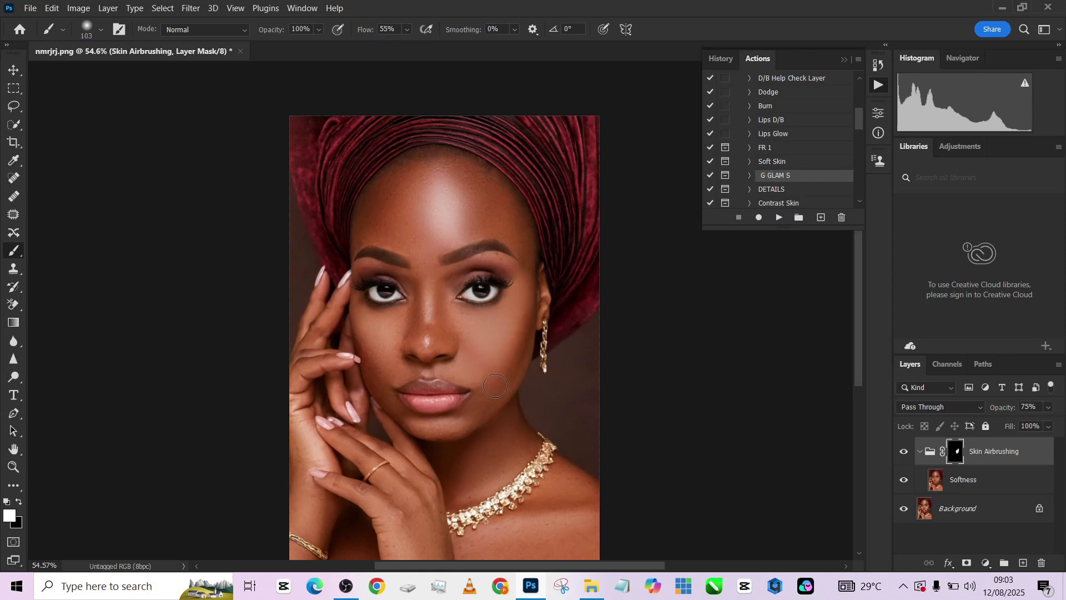
Extend the airbrushing over the nose, the other cheek and the forehead by painting white on the Skin Airbrushing mask with varied brush sizes.
alt+right_click(464, 333)
mouse_move(438, 280)
mouse_down()
mouse_move(436, 320)
mouse_move(416, 309)
mouse_up()
click(475, 334)
alt+right_click(388, 325)
mouse_move(388, 325)
mouse_down()
mouse_move(371, 324)
mouse_move(394, 373)
mouse_move(464, 420)
mouse_move(389, 394)
mouse_move(505, 385)
mouse_move(519, 348)
mouse_up()
key(space)
alt+right_click(435, 301)
mouse_move(456, 241)
mouse_down()
mouse_move(444, 288)
mouse_move(427, 300)
mouse_move(404, 296)
mouse_move(401, 259)
mouse_move(450, 232)
mouse_move(523, 292)
mouse_up()
Airbrush the smaller facial areas on the Skin Airbrushing mask with the brush reduced to 62 px.
key(bracketleft)
key(bracketleft)
key(bracketleft)
key(bracketleft)
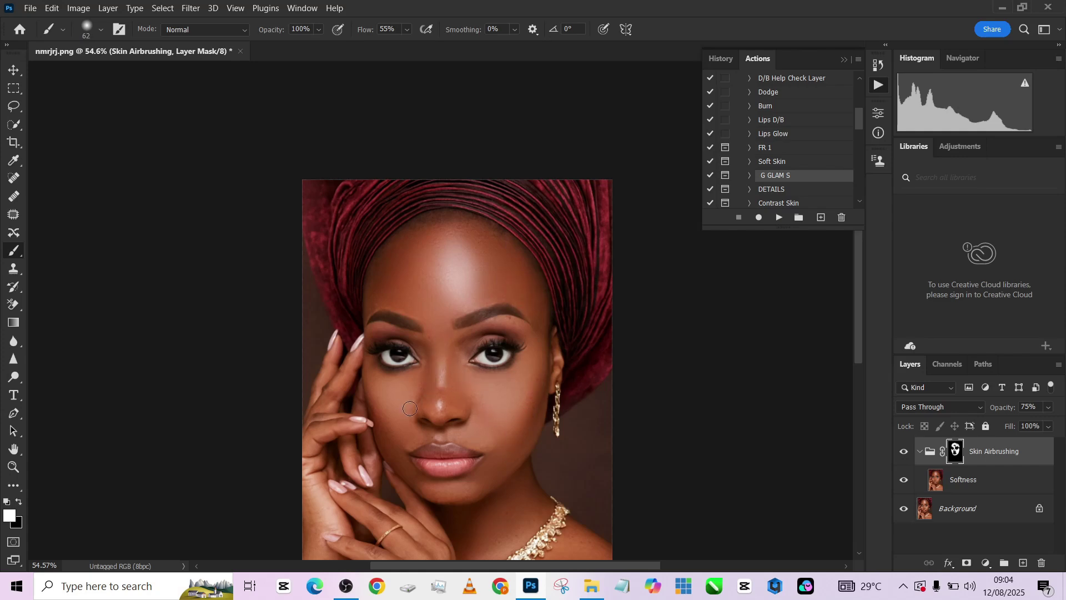
drag(451, 361, 431, 241)
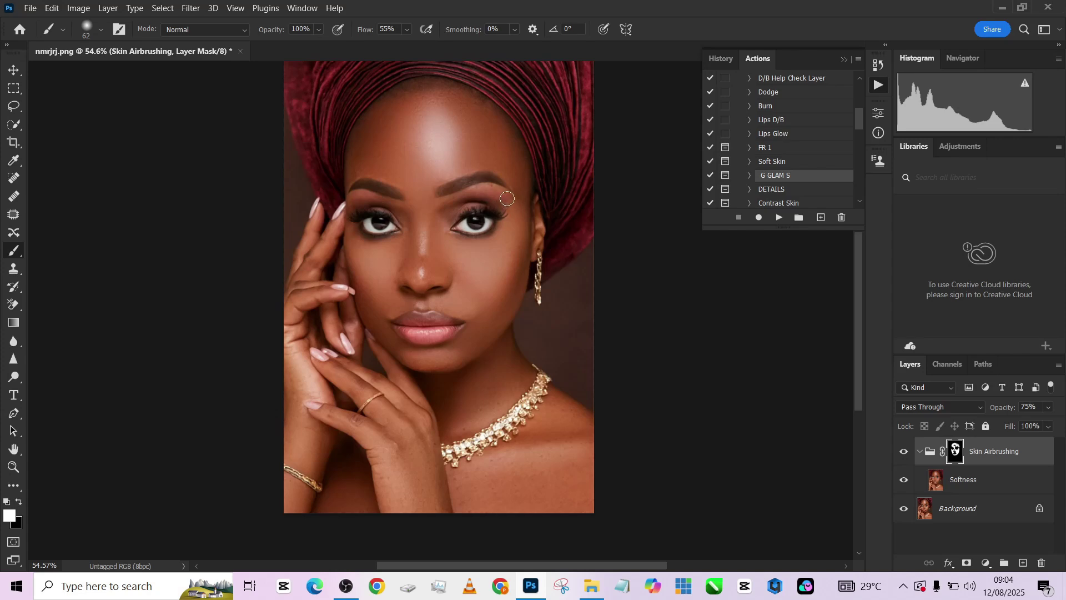
drag(459, 317, 448, 454)
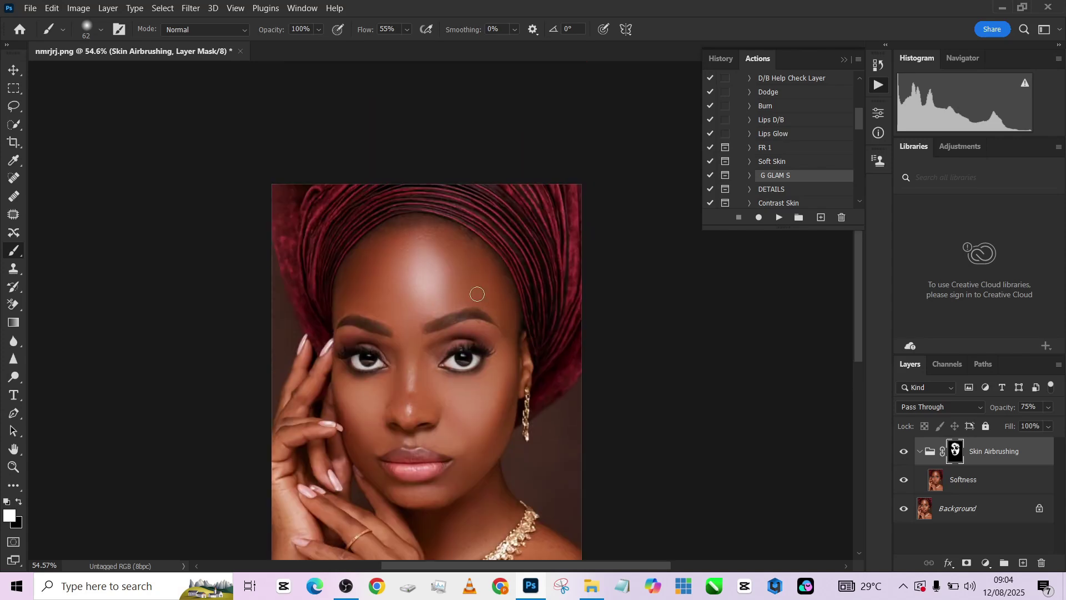
Airbrush the shoulder, chest and hand skin on the Skin Airbrushing mask with the brush enlarged to 152 px.
scroll(473, 295, down, 4)
key(bracketright)
key(bracketright)
key(bracketright)
key(bracketright)
key(bracketright)
key(bracketright)
mouse_move(466, 417)
mouse_down()
mouse_move(408, 433)
mouse_move(415, 374)
mouse_up()
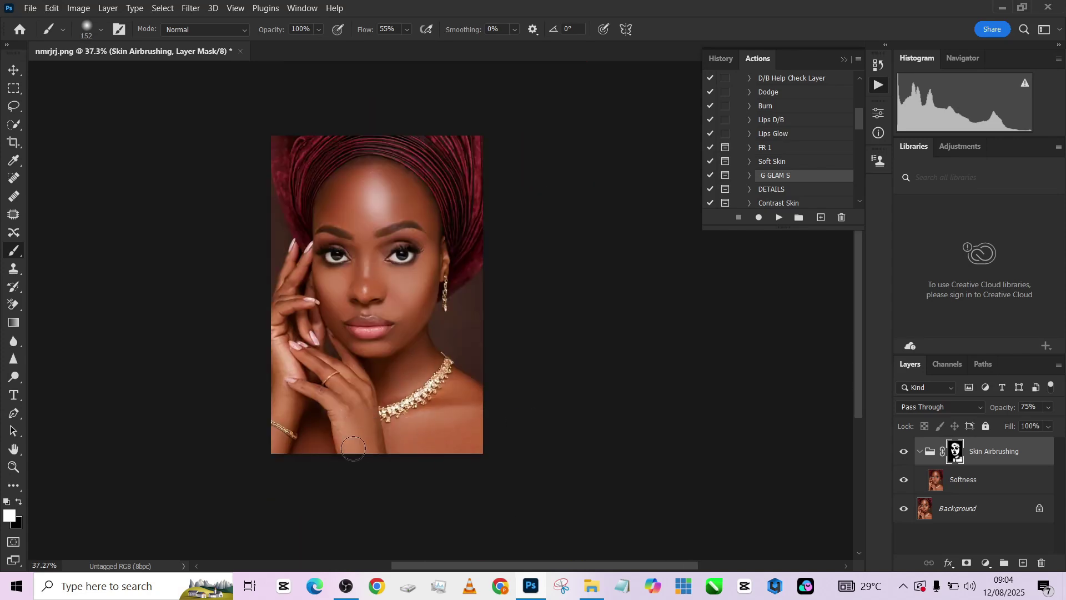
Refine the Skin Airbrushing mask around the lips and face, alternating black and white with brush sizes of about 27 to 42 px.
scroll(383, 310, up, 3)
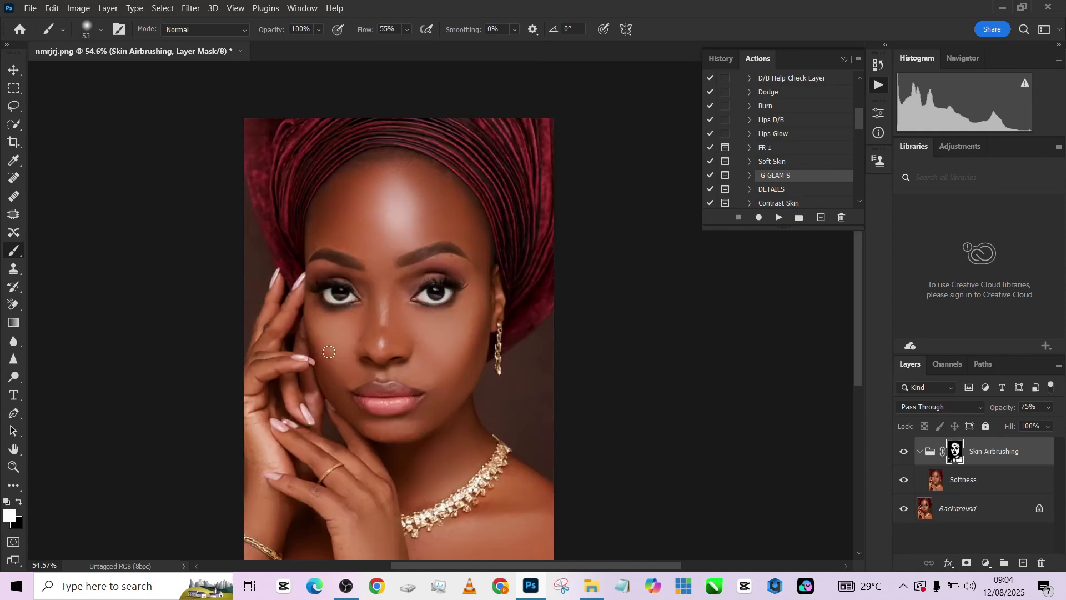
scroll(329, 351, up, 3)
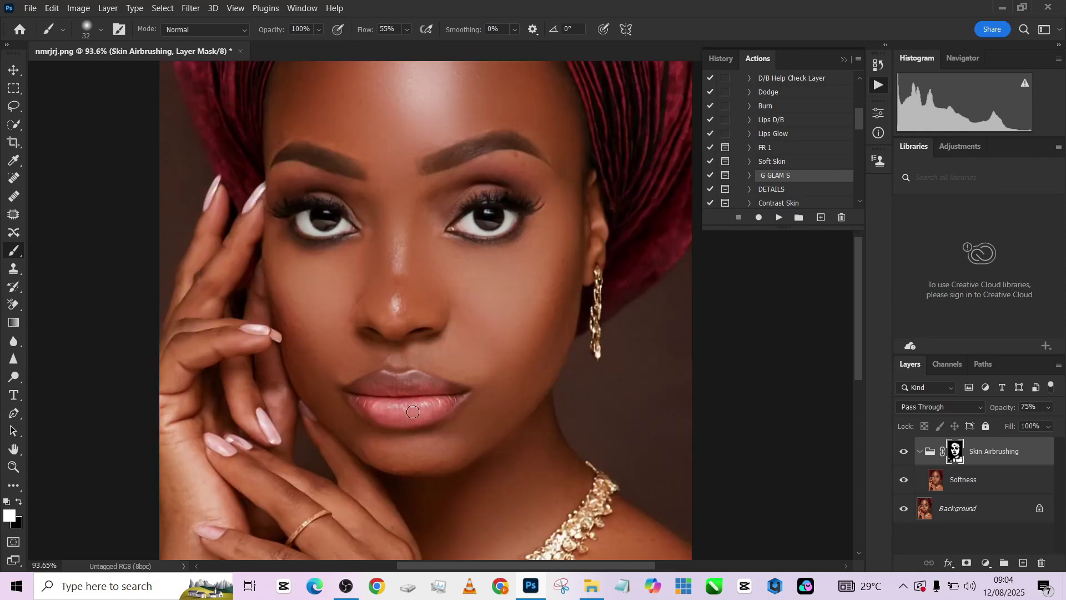
drag(412, 411, 373, 406)
key(bracketleft)
key(x)
key(x)
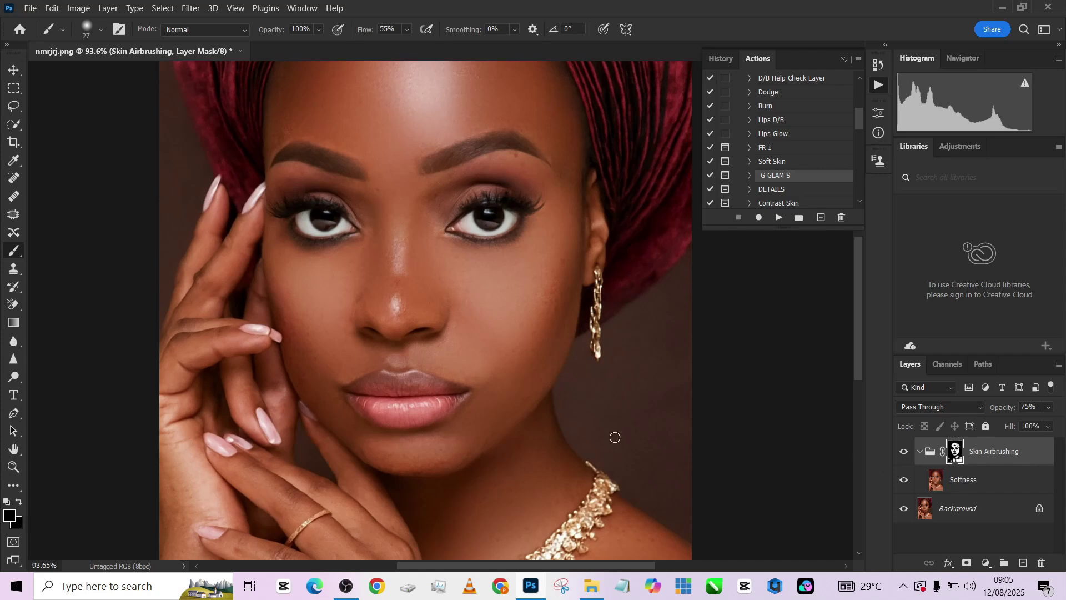
key(bracketright)
key(bracketright)
key(bracketright)
key(x)
key(x)
scroll(543, 291, down, 6)
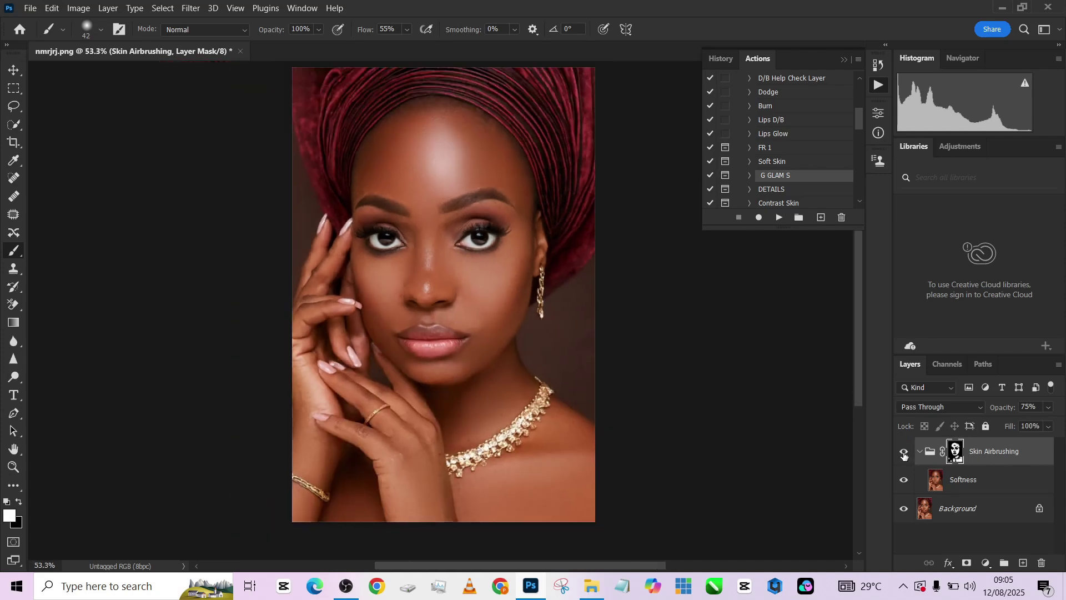
Set the Skin Airbrushing group's opacity to 64% and toggle its visibility to compare the skin with and without it.
click(904, 451)
click(904, 452)
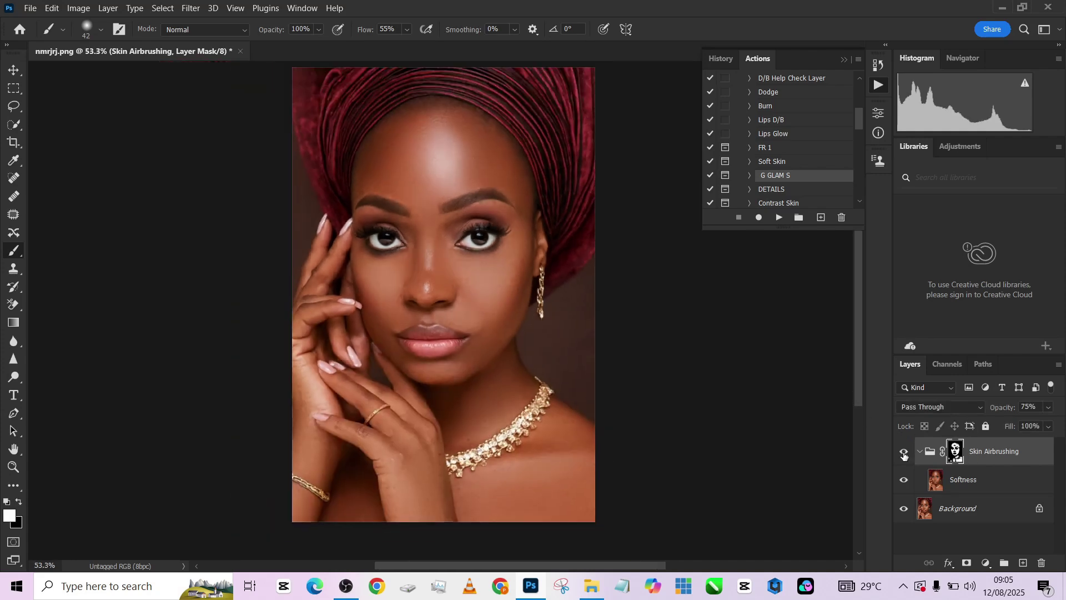
click(1048, 407)
click(904, 454)
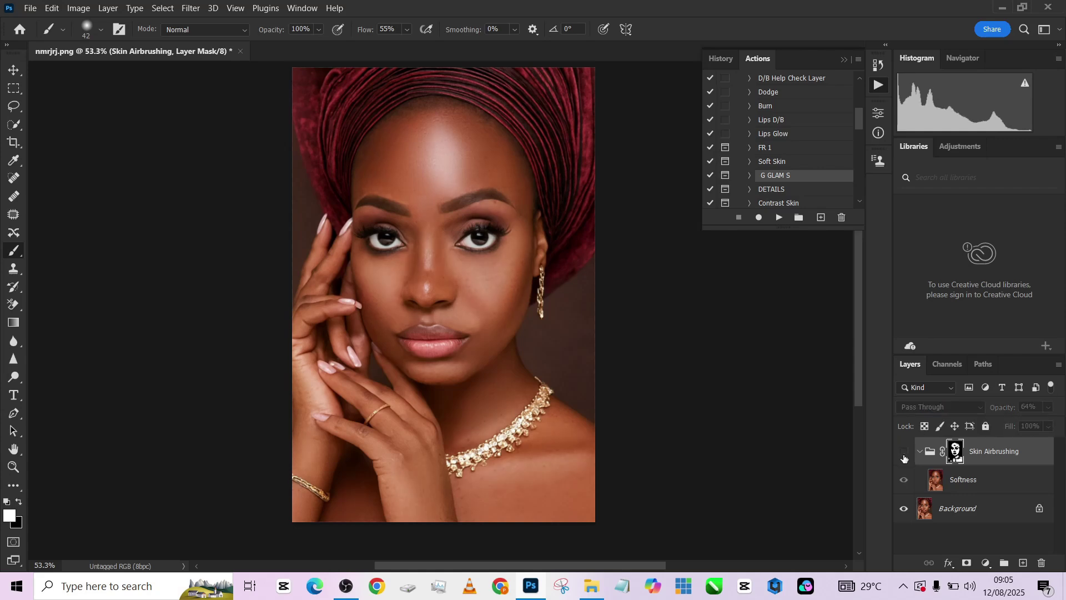
click(904, 453)
click(903, 452)
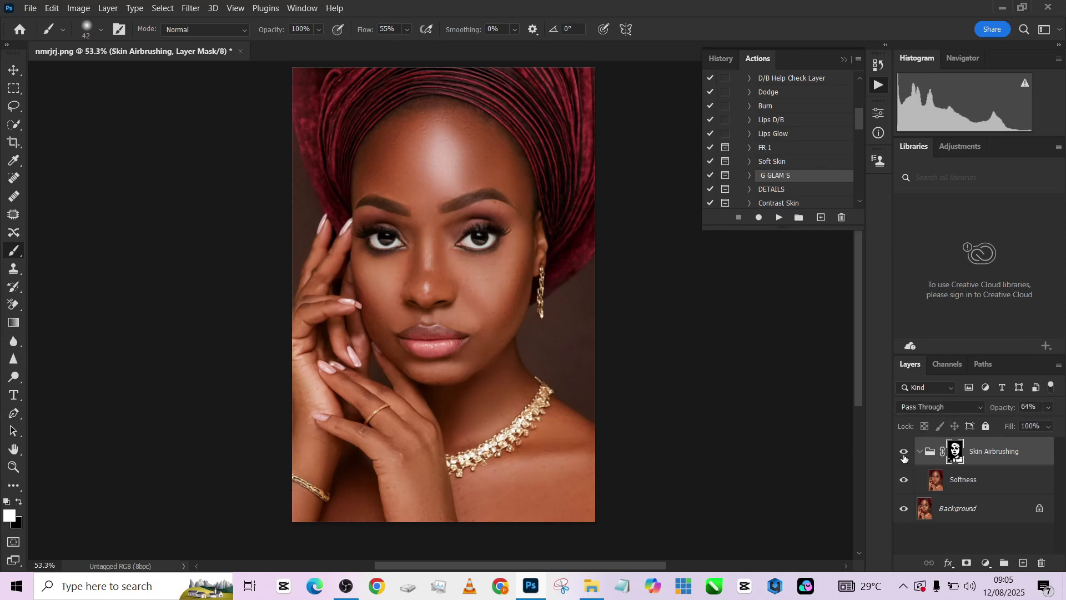
click(904, 452)
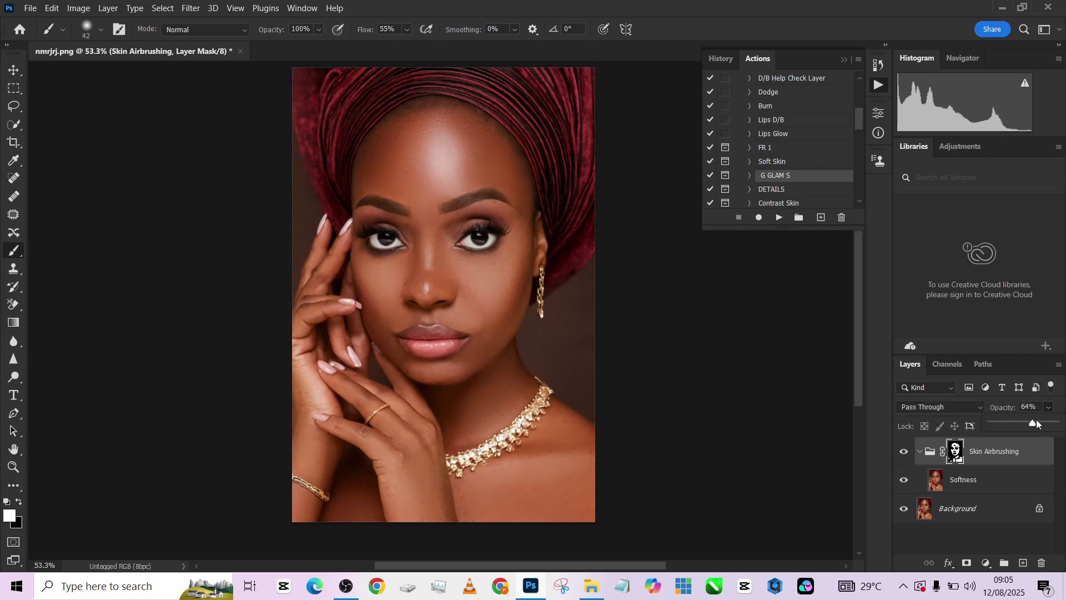
Flatten the skin airbrushing into the Background layer.
right_click(991, 511)
key(x)
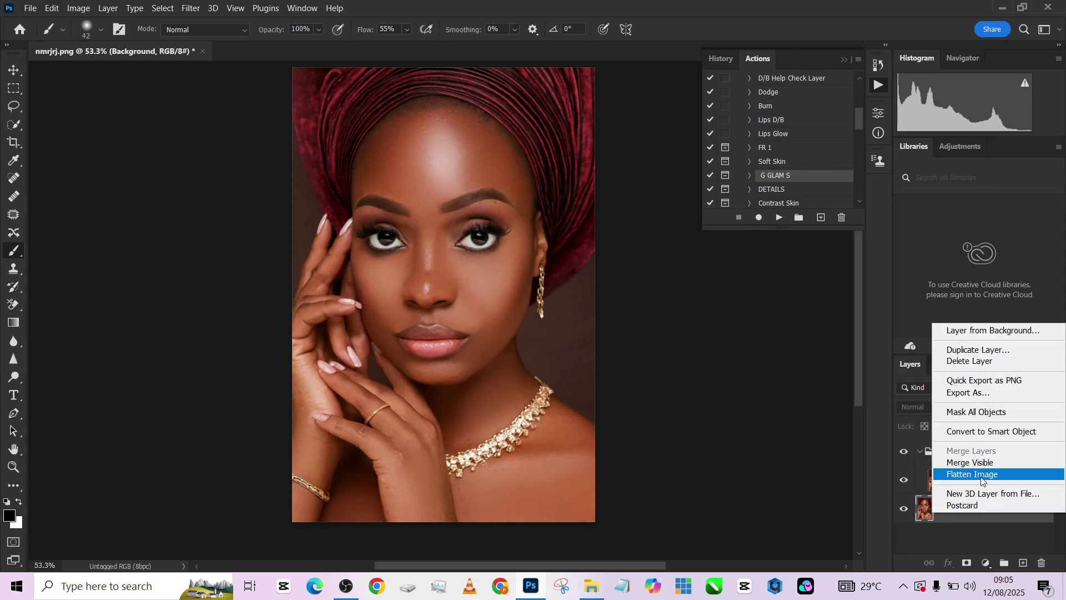
click(976, 474)
Run the Lips D/B action to create the lip dodge and burn layers.
scroll(444, 337, up, 2)
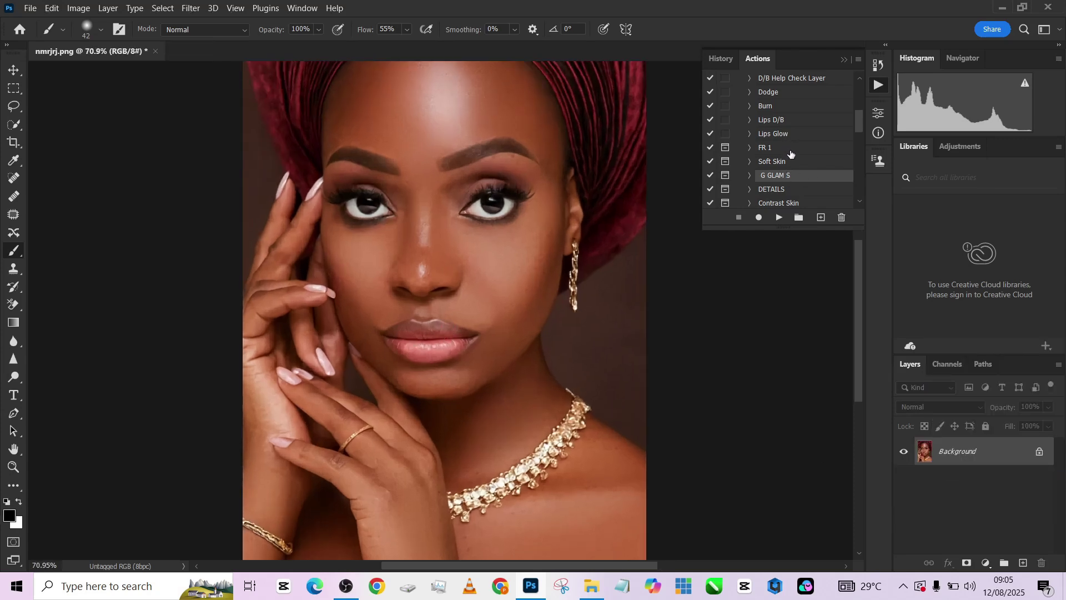
scroll(787, 142, down, 1)
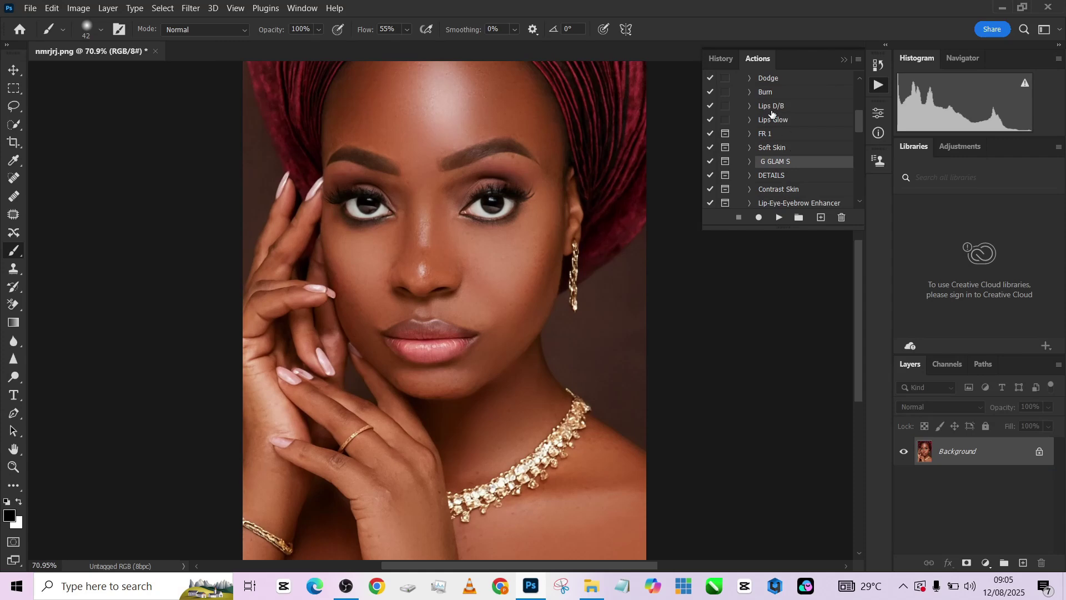
click(771, 108)
click(778, 217)
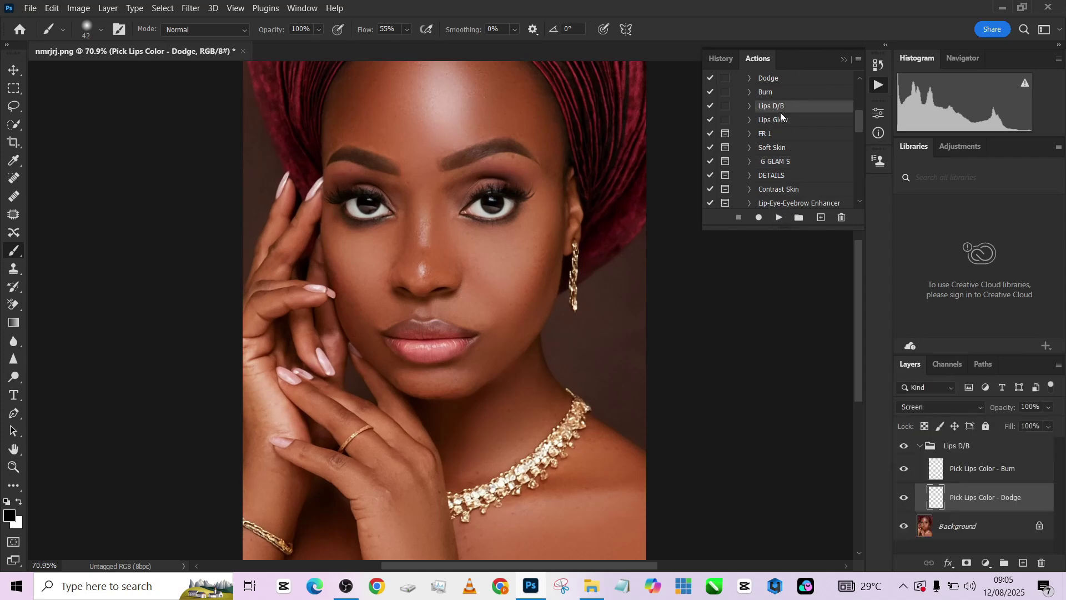
scroll(438, 327, up, 2)
key(x)
alt+right_click(419, 344)
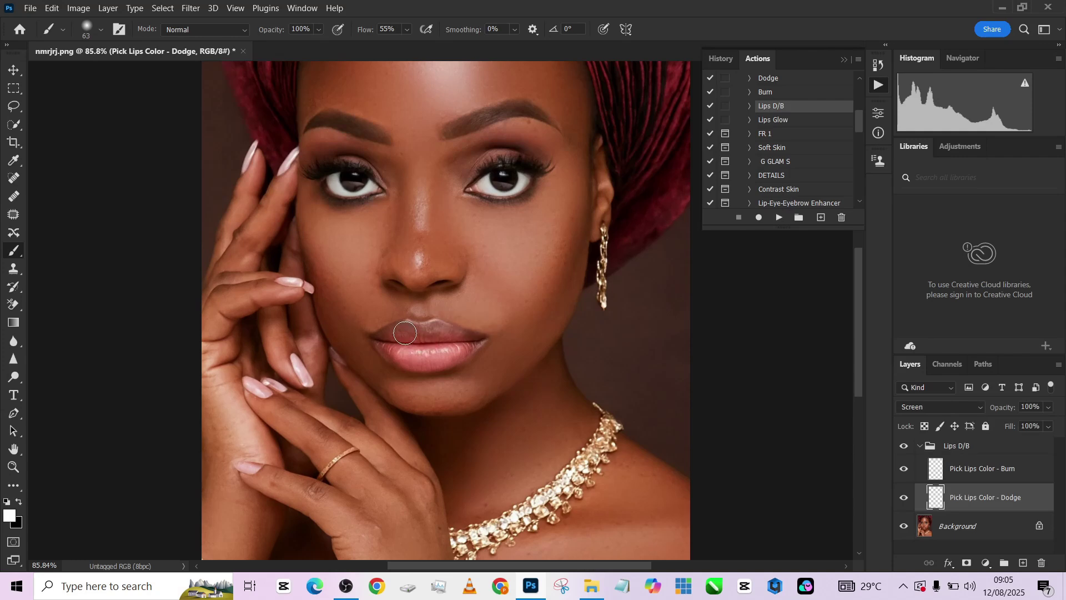
mouse_move(443, 331)
mouse_down()
mouse_move(466, 336)
mouse_move(454, 350)
mouse_up()
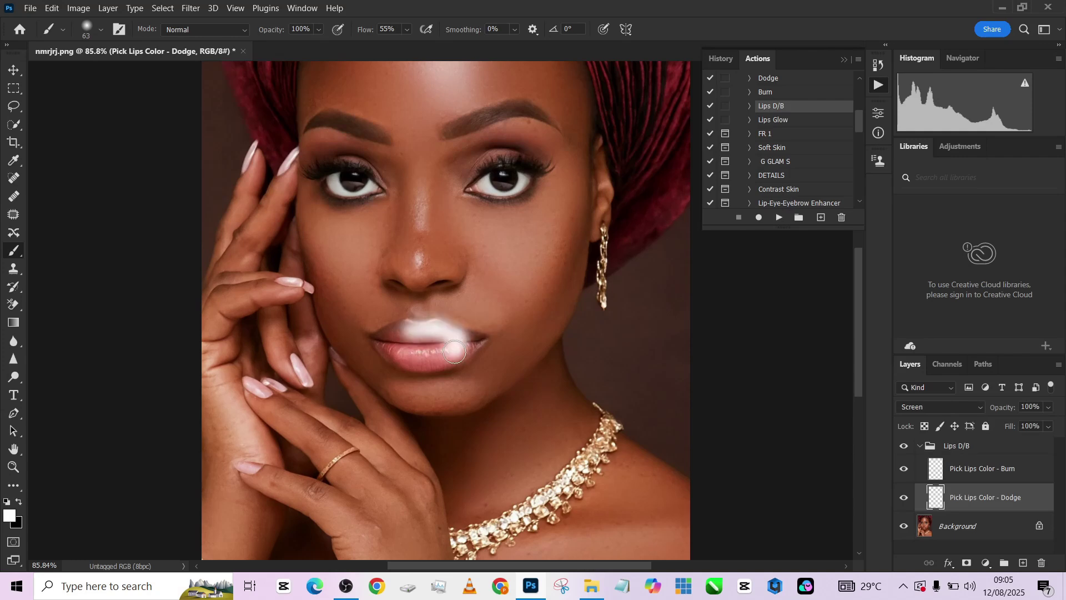
key(ctrl+z)
Brighten the lower lip on the Pick Lips Color - Dodge layer with a sampled pink, a 15 px brush and 13% flow.
alt+click(442, 348)
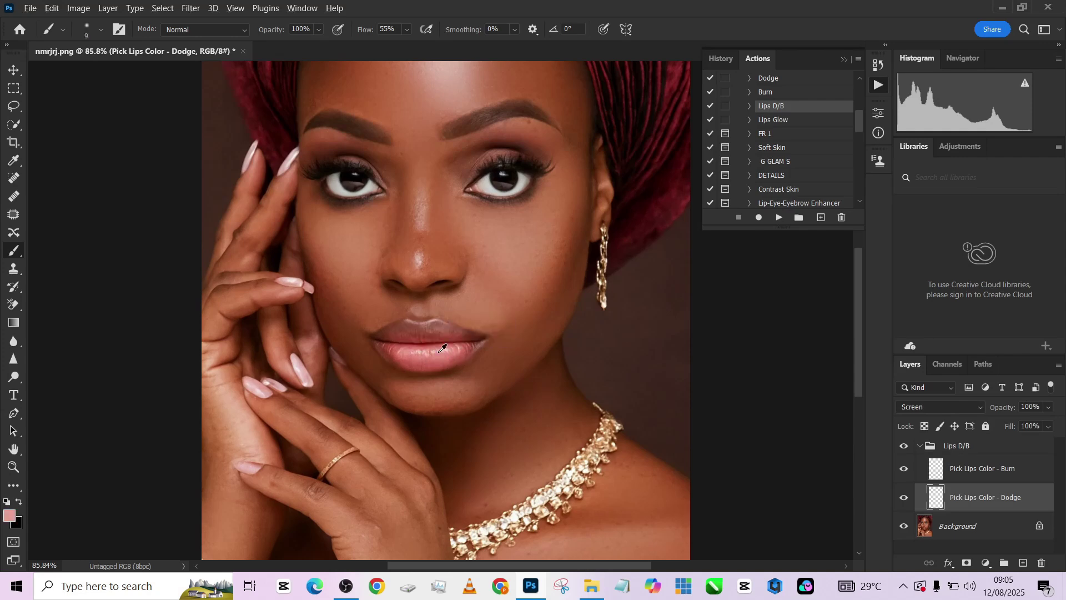
click(408, 31)
click(389, 44)
scroll(437, 343, up, 5)
key(bracketright)
key(bracketright)
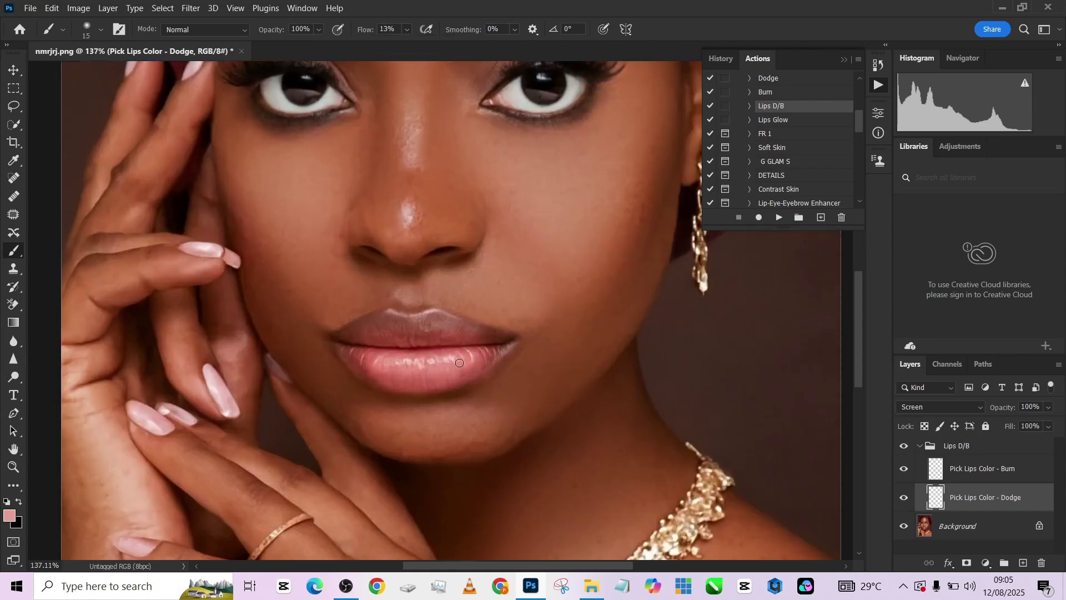
mouse_move(456, 359)
mouse_down()
mouse_move(394, 360)
mouse_move(406, 361)
mouse_up()
alt+click(361, 363)
alt+click(476, 365)
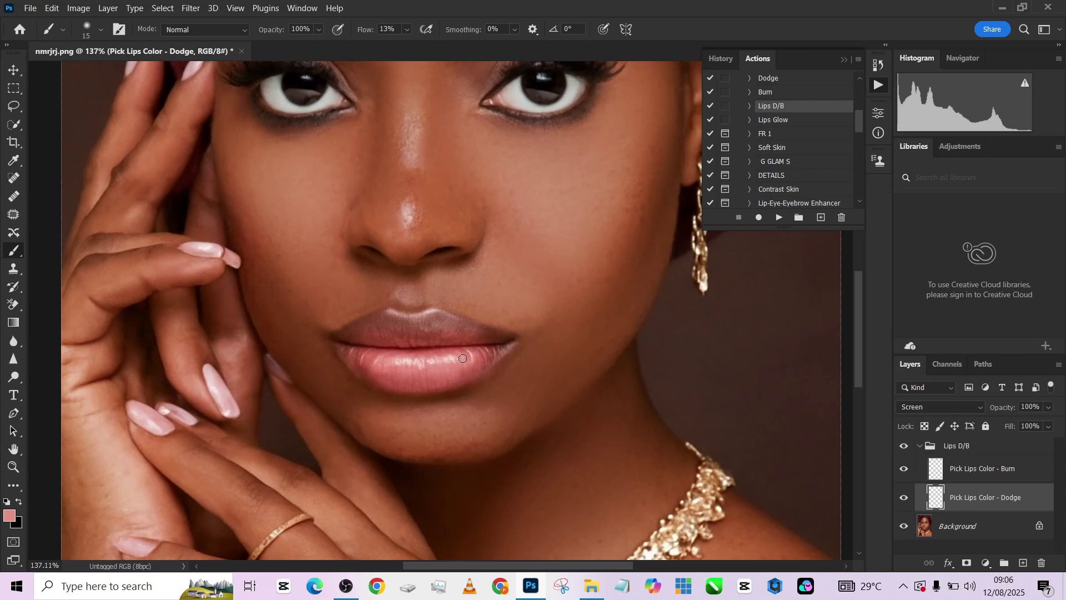
Shade the lip contours on the Pick Lips Color - Burn layer with a darker sampled lip colour and a 27 px brush.
click(971, 469)
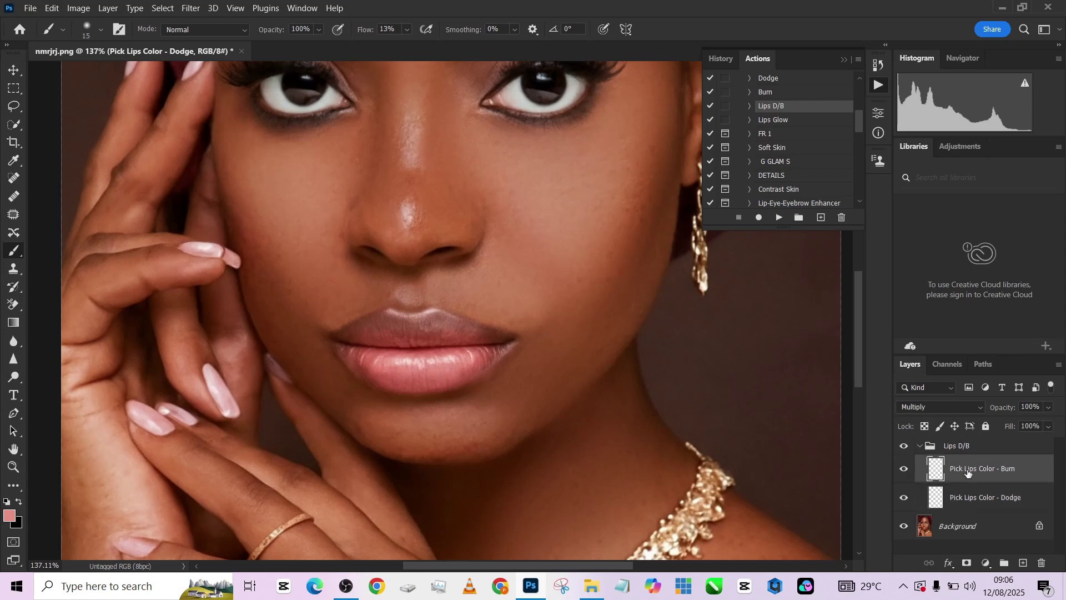
alt+click(377, 321)
alt+right_click(386, 323)
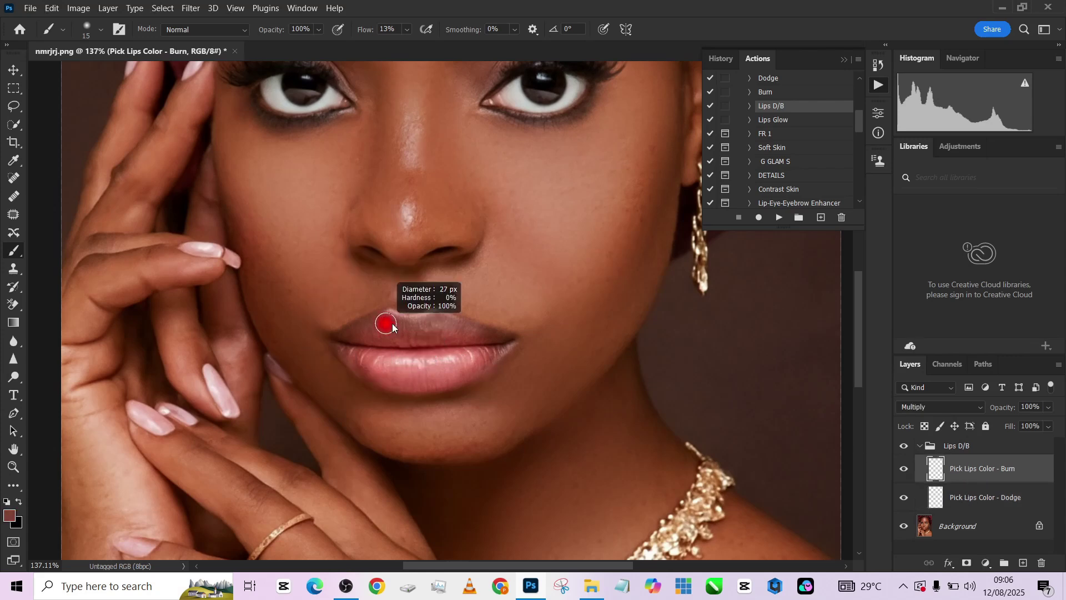
mouse_move(368, 319)
mouse_down()
mouse_move(348, 338)
mouse_move(431, 321)
mouse_move(497, 350)
mouse_move(399, 374)
mouse_move(349, 348)
mouse_move(374, 359)
mouse_move(366, 368)
mouse_move(407, 374)
mouse_up()
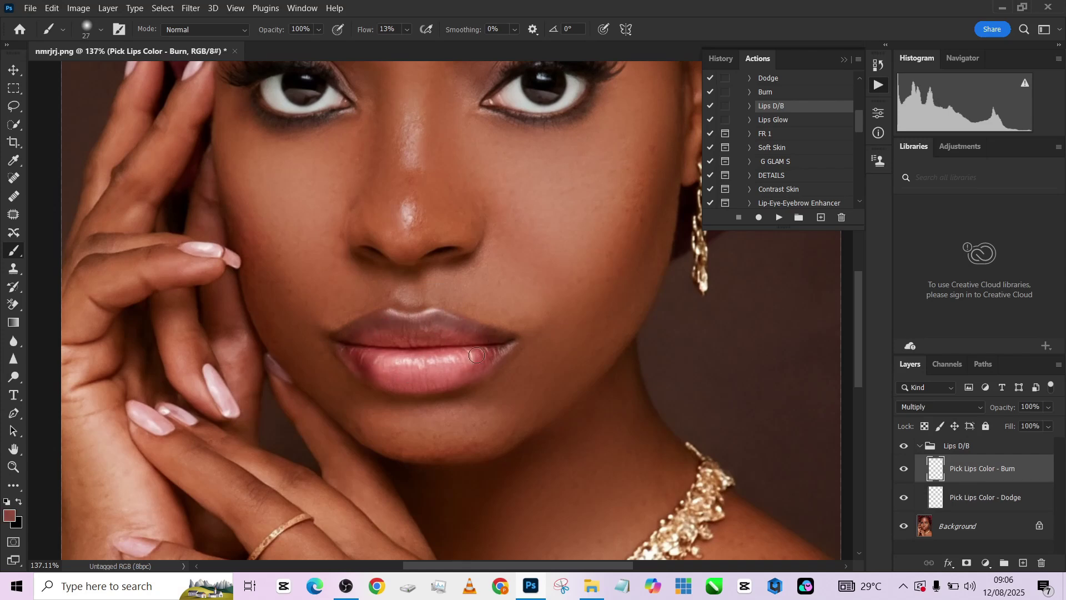
Resample lip colours and build up the burn shading along both lips, undoing the unwanted strokes.
alt+click(455, 322)
mouse_move(490, 338)
mouse_down()
mouse_move(376, 325)
mouse_move(429, 389)
mouse_move(422, 378)
mouse_up()
key(ctrl+z)
key(ctrl+z)
alt+click(470, 325)
Collapse the Lips D/B group and select it.
key(ctrl+0)
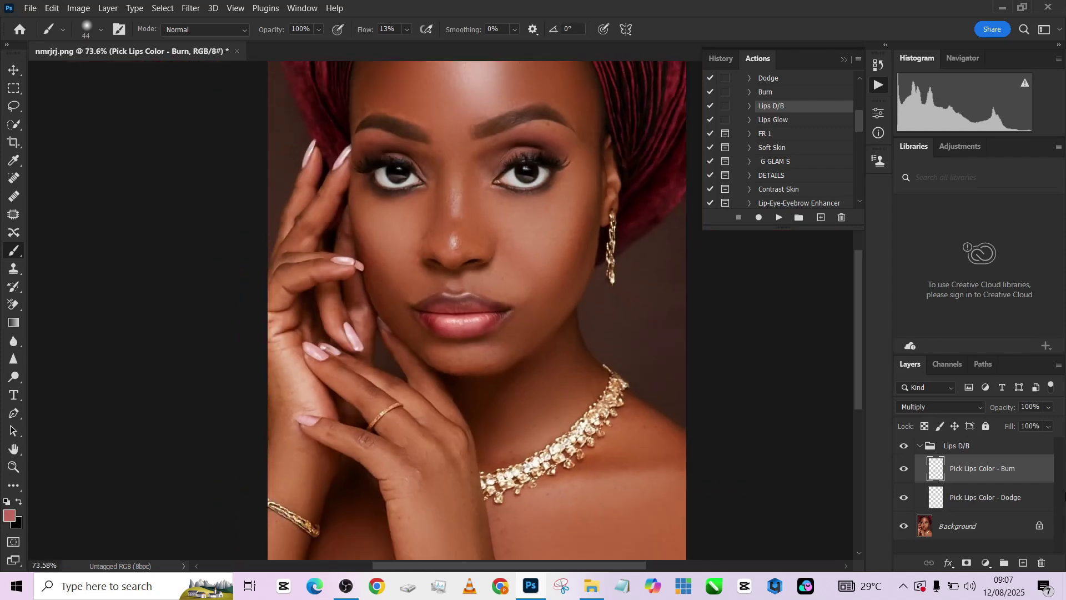
click(919, 446)
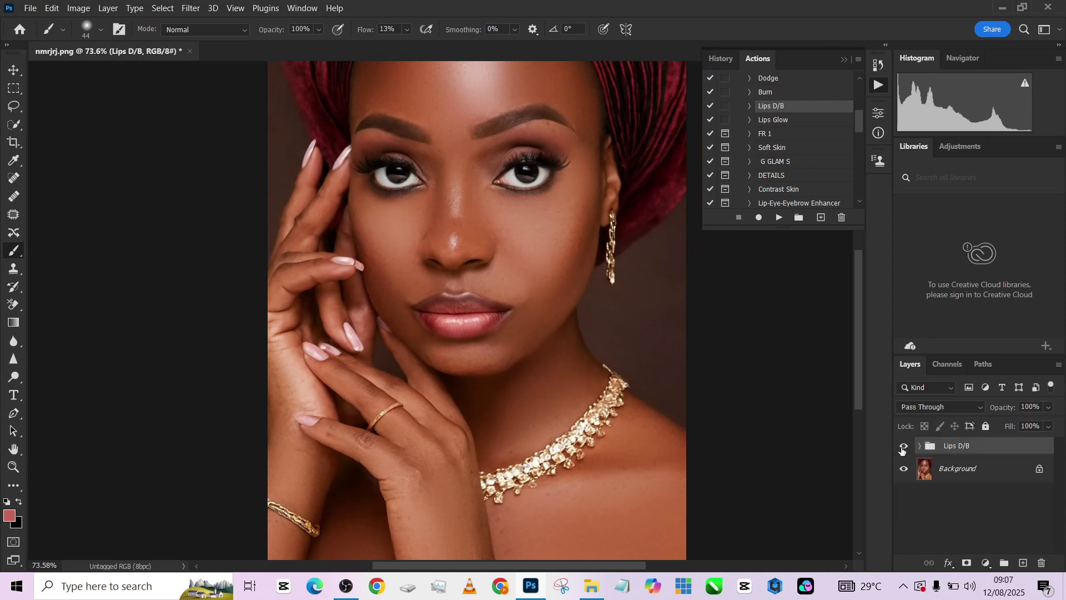
Compare the lips with the Lips D/B group hidden and shown, and reduce the group's opacity to about 60%.
click(903, 447)
click(902, 448)
click(1048, 407)
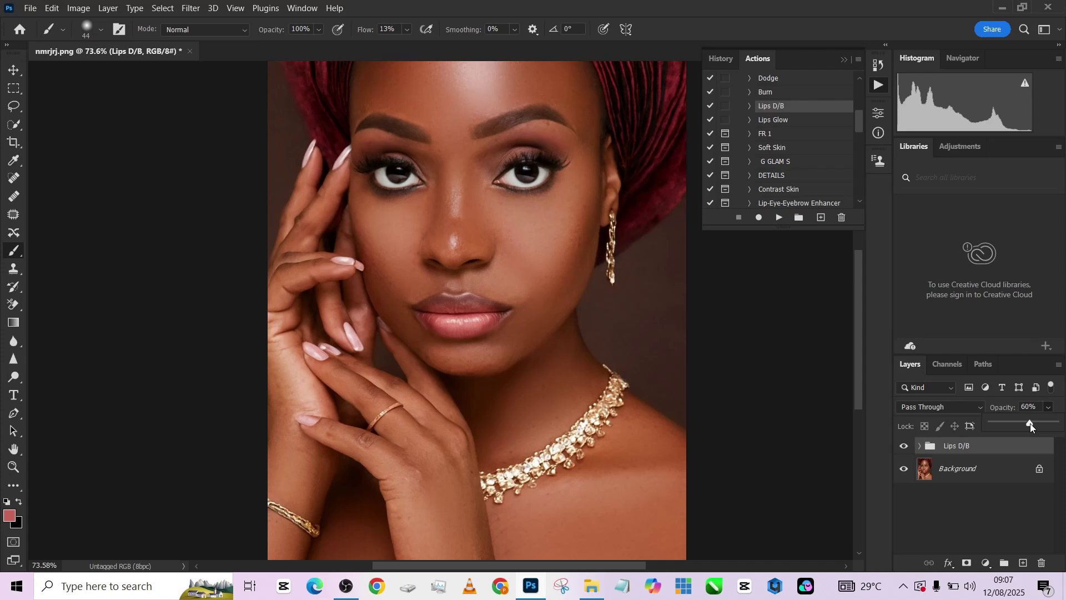
Run the Lips Glow action, paint the glow onto the lower lip through its mask in white, and check it by toggling the group's visibility.
click(784, 120)
click(779, 217)
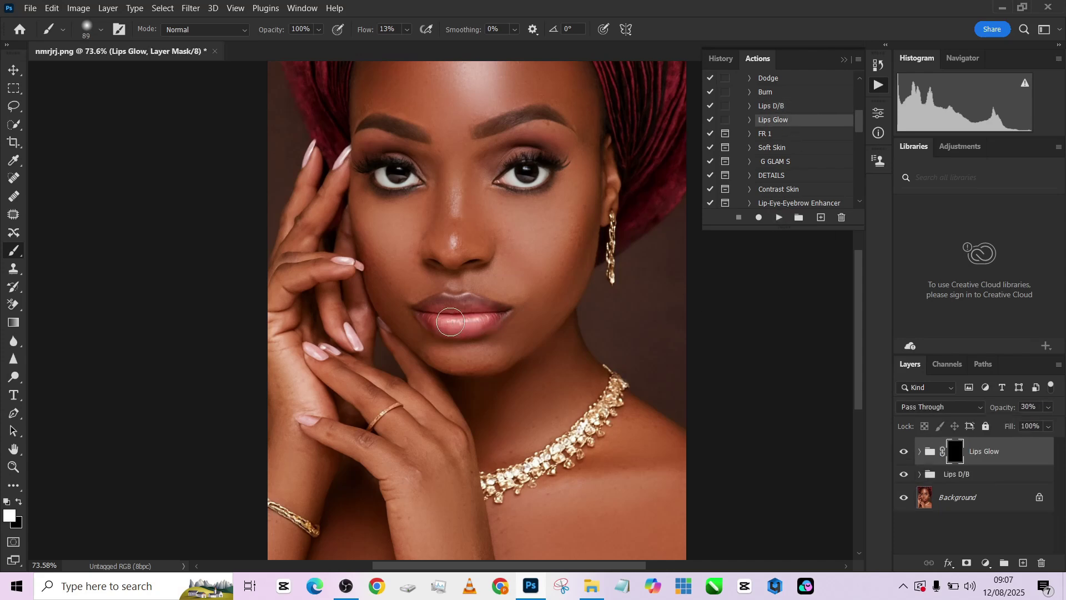
mouse_move(444, 316)
mouse_down()
mouse_move(435, 313)
mouse_move(458, 315)
mouse_up()
scroll(456, 319, down, 3)
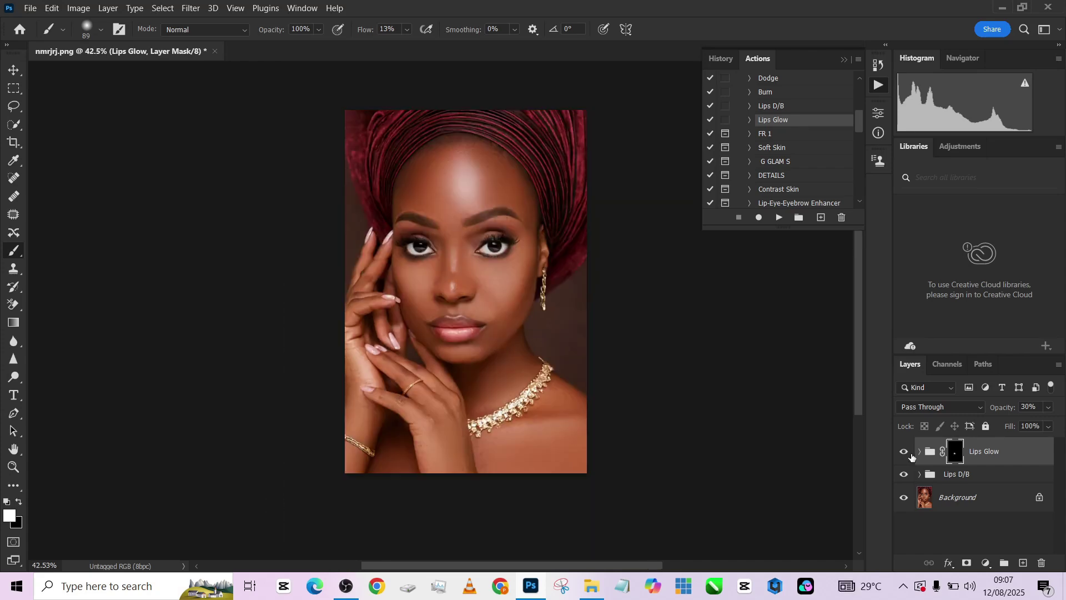
click(904, 452)
click(905, 455)
Adjust the opacity of the Lips Glow group and flatten the image.
click(1048, 408)
right_click(1004, 502)
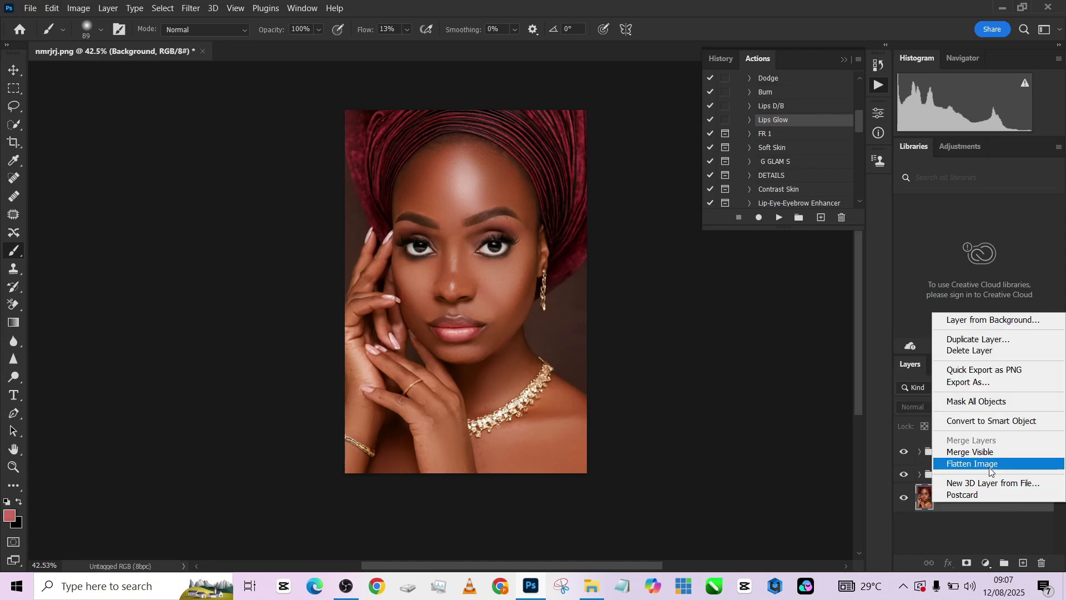
click(988, 466)
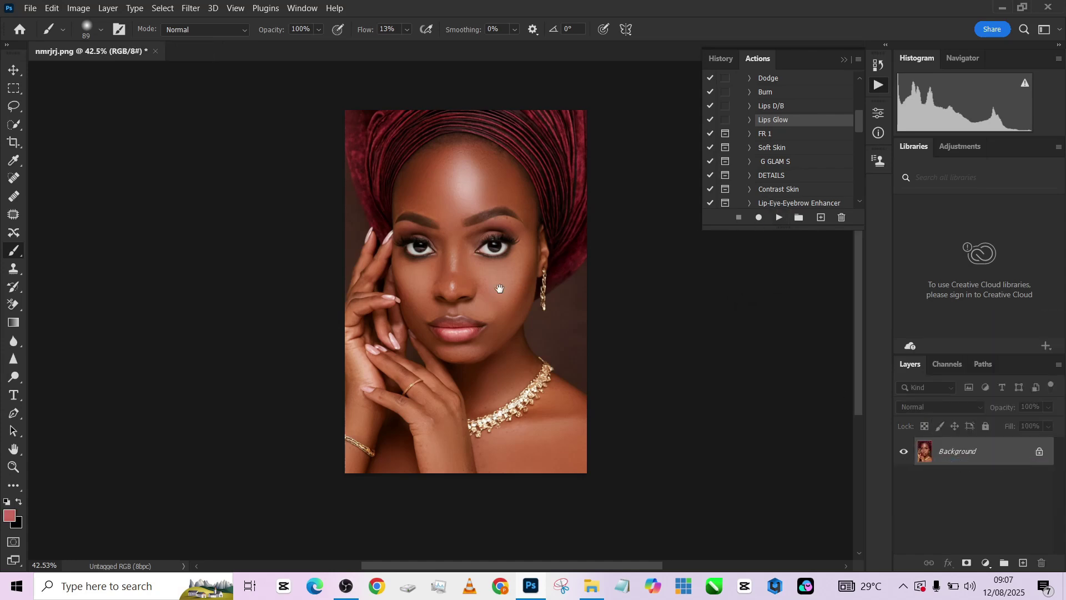
Run the AUTOMATIC DODGE AND BURN action on the flattened portrait.
scroll(437, 301, up, 2)
scroll(750, 193, down, 2)
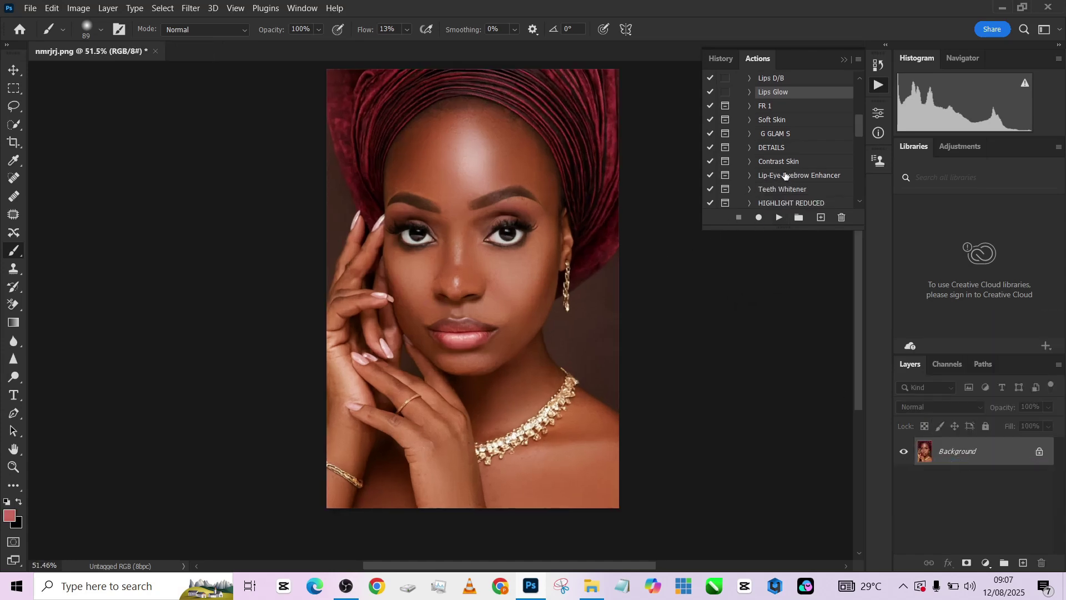
scroll(787, 174, down, 3)
click(787, 176)
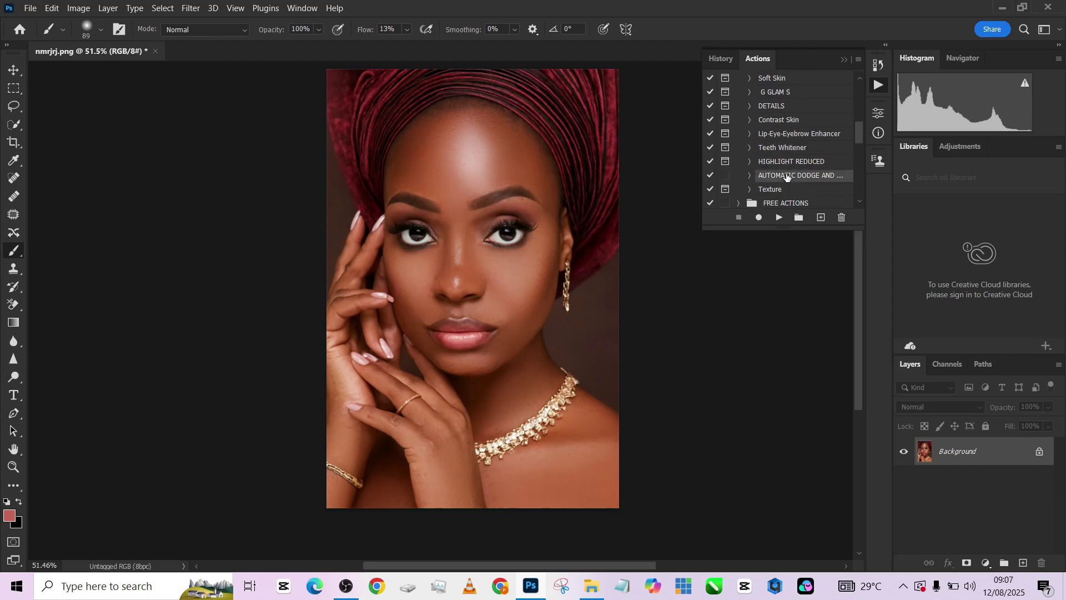
click(779, 220)
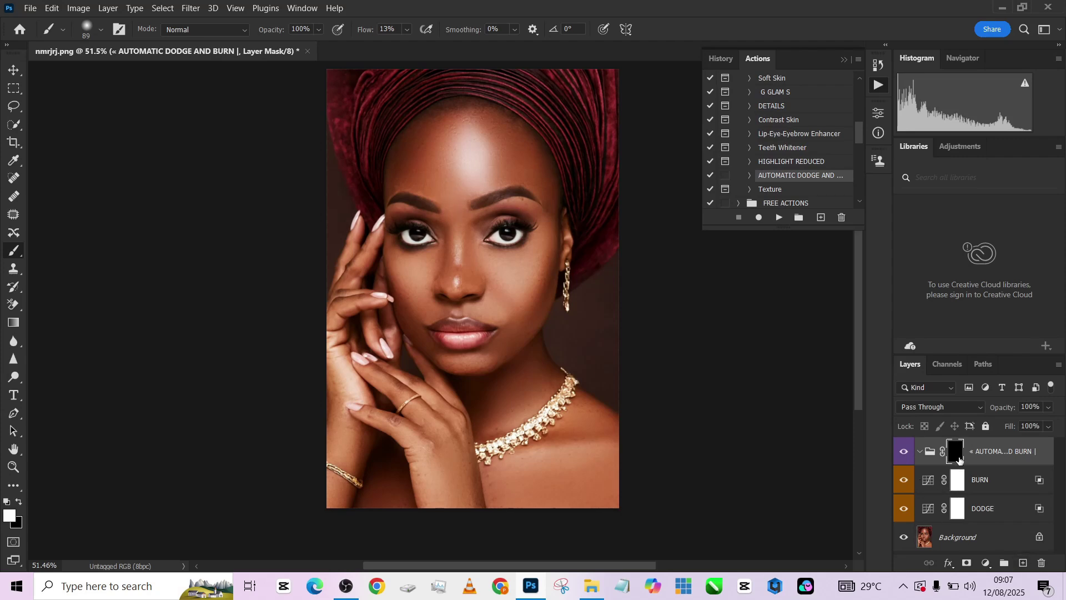
Invert the automatic dodge and burn group's mask to white and compare the portrait with the group hidden and shown.
key(ctrl+i)
scroll(939, 473, up, 4)
scroll(938, 473, down, 1)
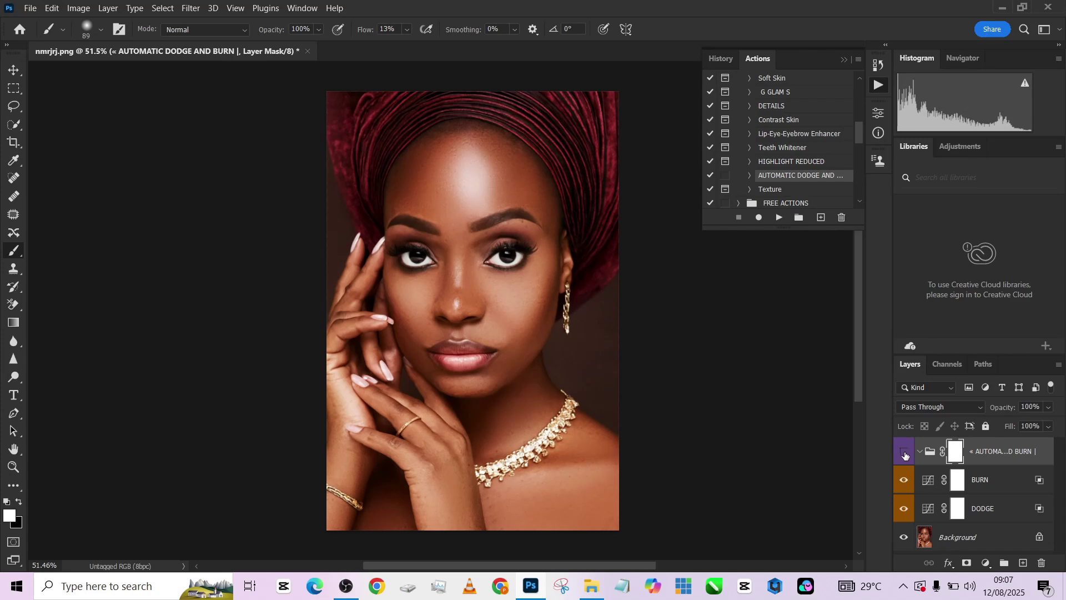
click(904, 452)
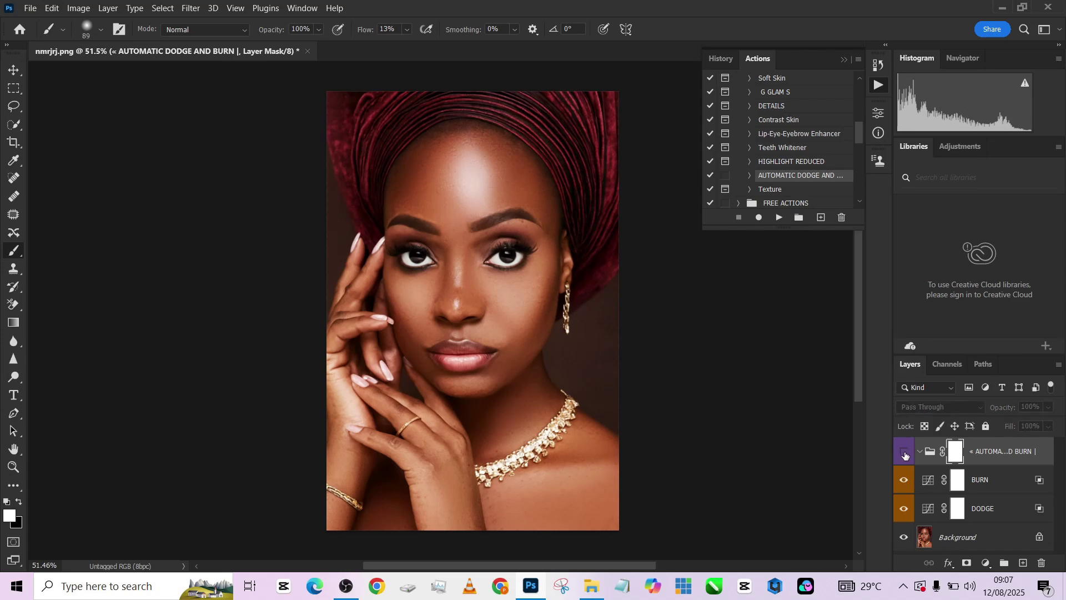
click(925, 454)
click(904, 453)
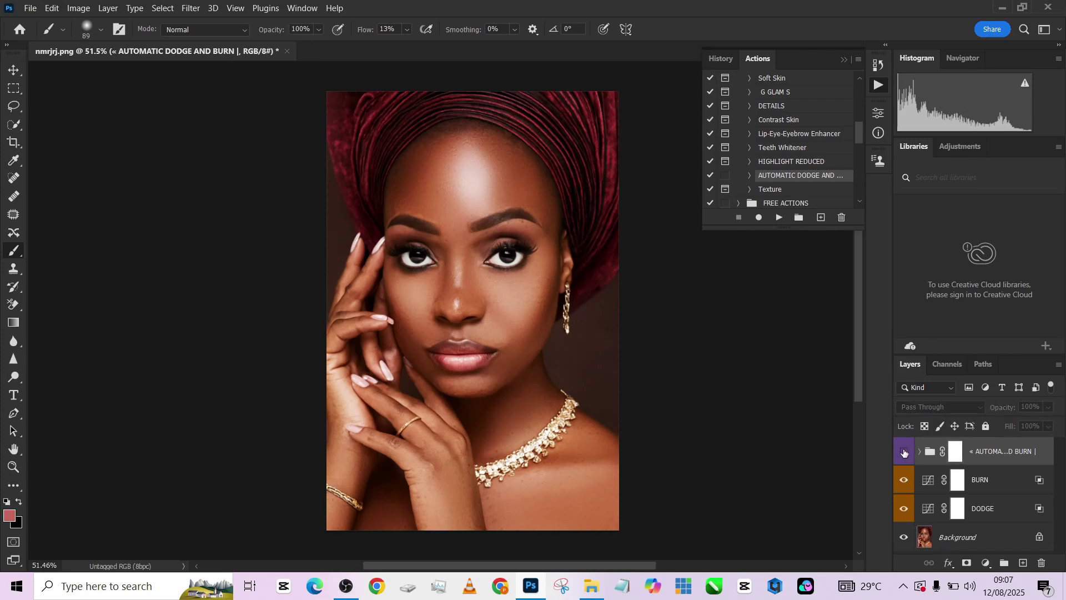
Remove the automatic dodge and burn group with its mask while keeping the BURN and DODGE layers.
key(ctrl+z)
drag(1010, 481, 1041, 563)
drag(1002, 455, 1040, 562)
click(778, 217)
drag(1036, 459, 1041, 562)
Group the BURN and DODGE layers under a black mask and paint the effect over the face and chest with a 357 px white brush.
shift+click(1000, 487)
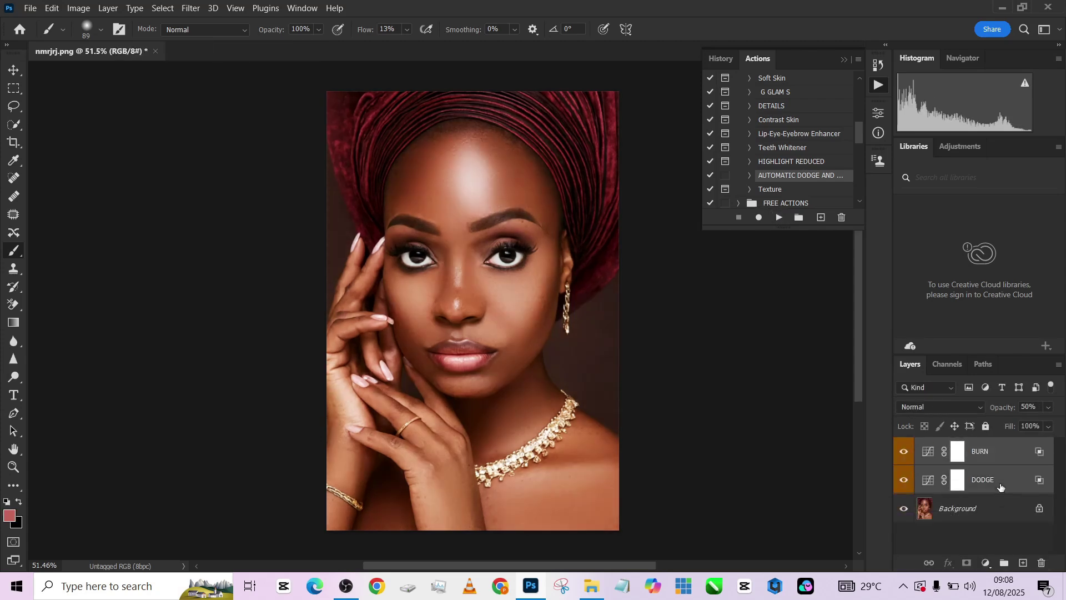
key(ctrl+g)
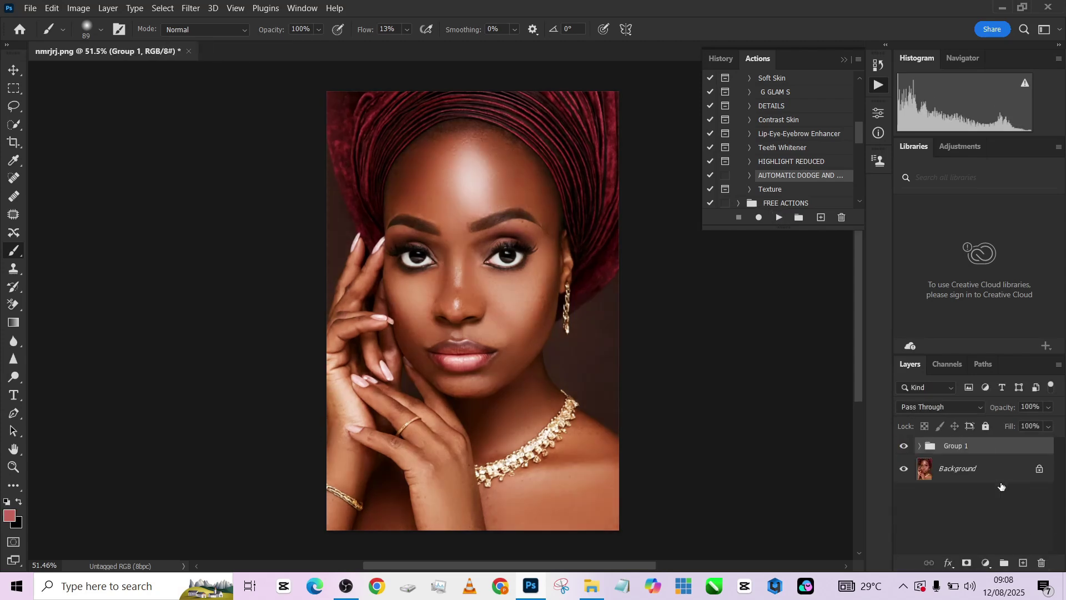
alt+click(967, 563)
key(d)
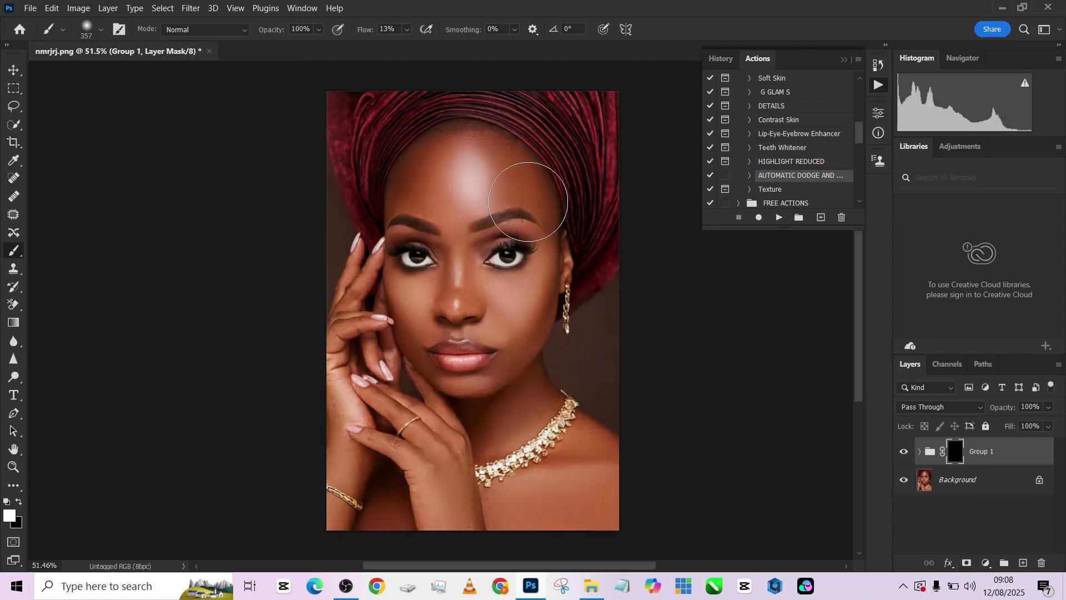
mouse_move(527, 201)
mouse_down()
mouse_move(491, 328)
mouse_move(450, 375)
mouse_up()
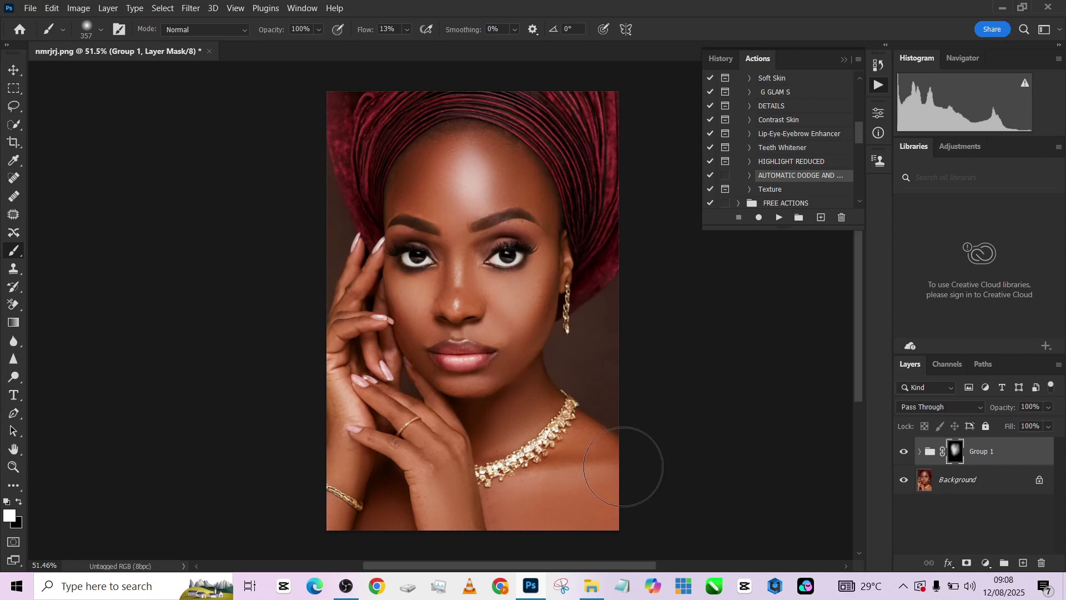
mouse_move(622, 466)
mouse_down()
mouse_move(559, 476)
mouse_move(522, 505)
mouse_move(384, 528)
mouse_up()
Lower the opacity of the dodge and burn group to 38% and flatten the image.
drag(1044, 407, 1015, 425)
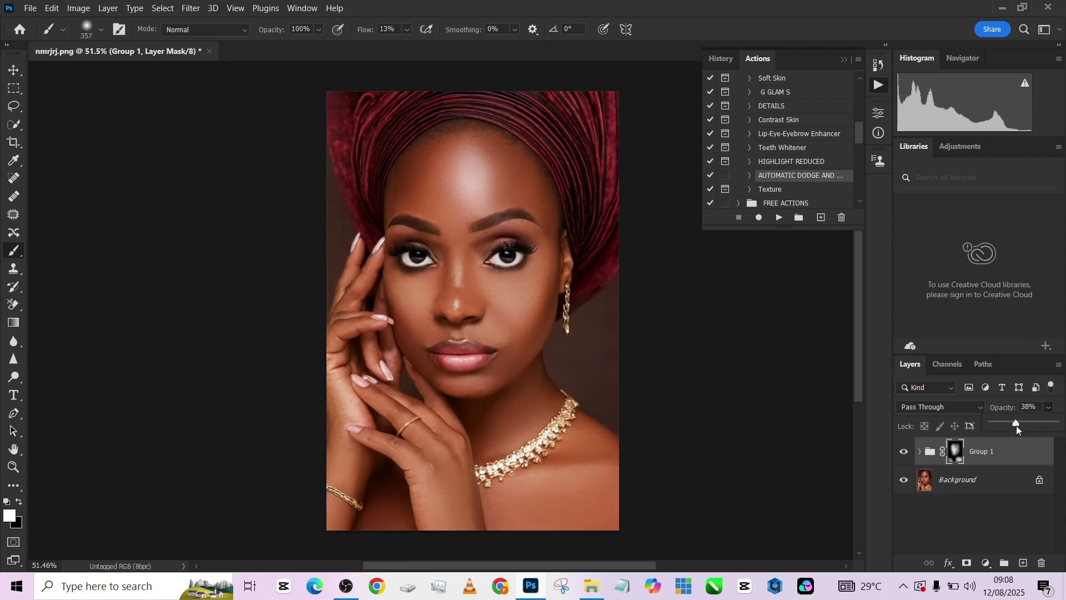
right_click(991, 474)
click(987, 442)
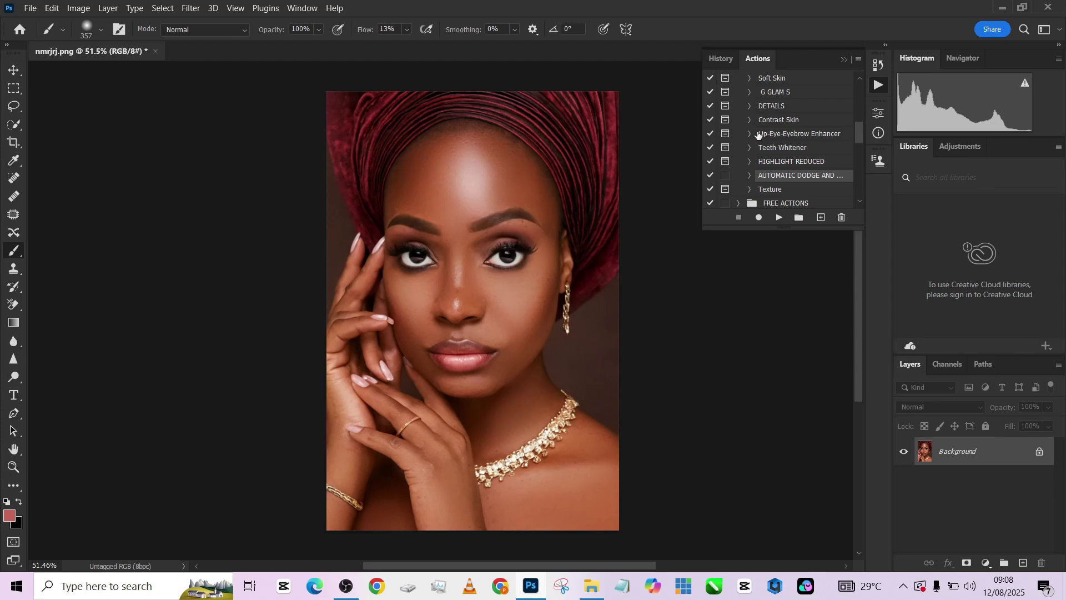
Run the Done4U Retouch action with a Gaussian Blur radius of 4 pixels.
scroll(758, 134, up, 4)
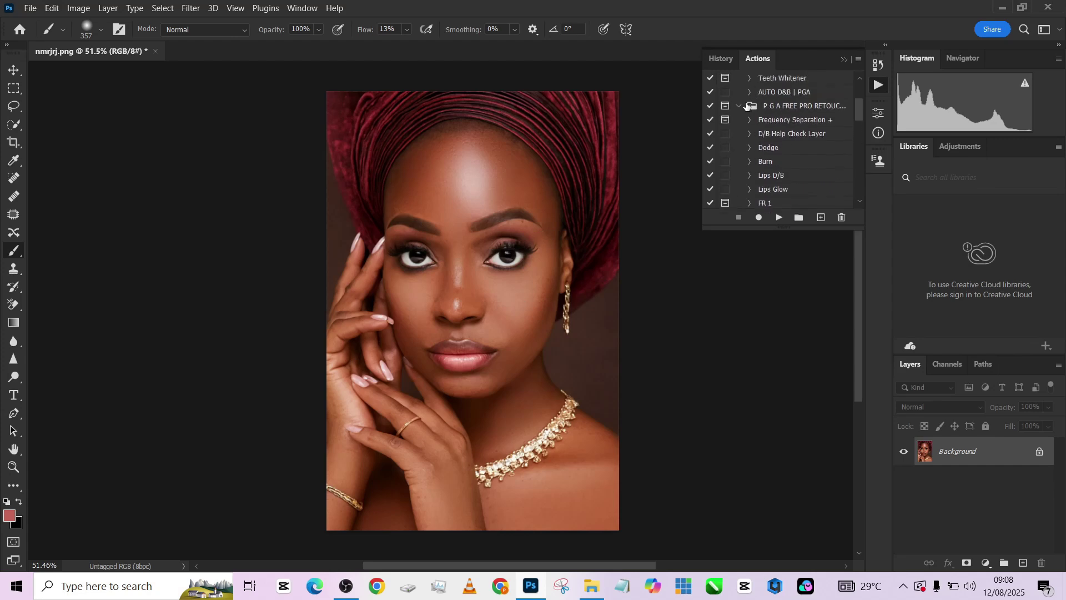
click(738, 108)
scroll(743, 136, up, 3)
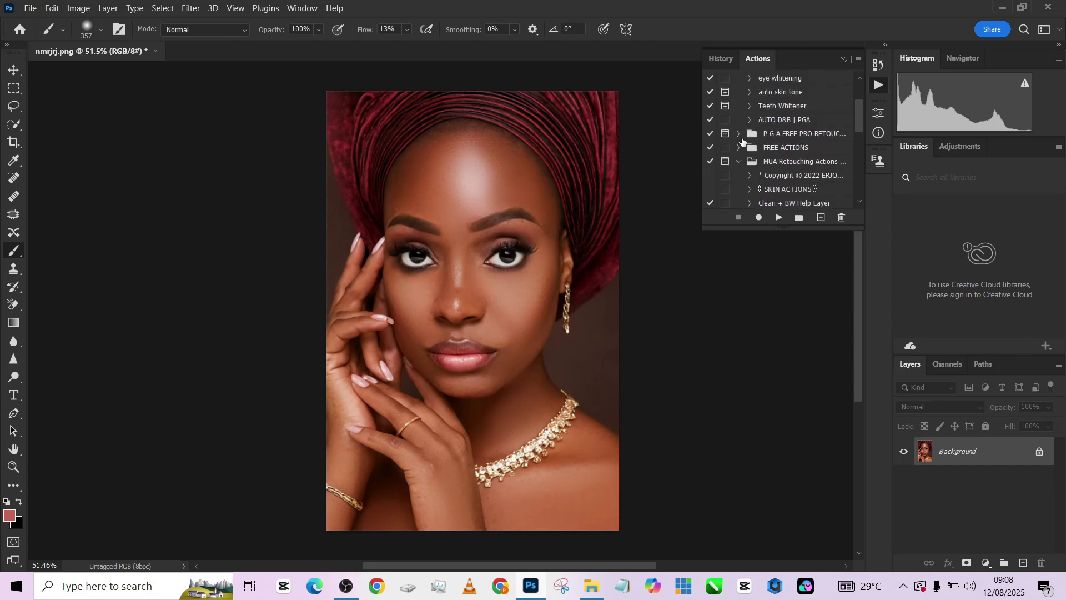
click(772, 107)
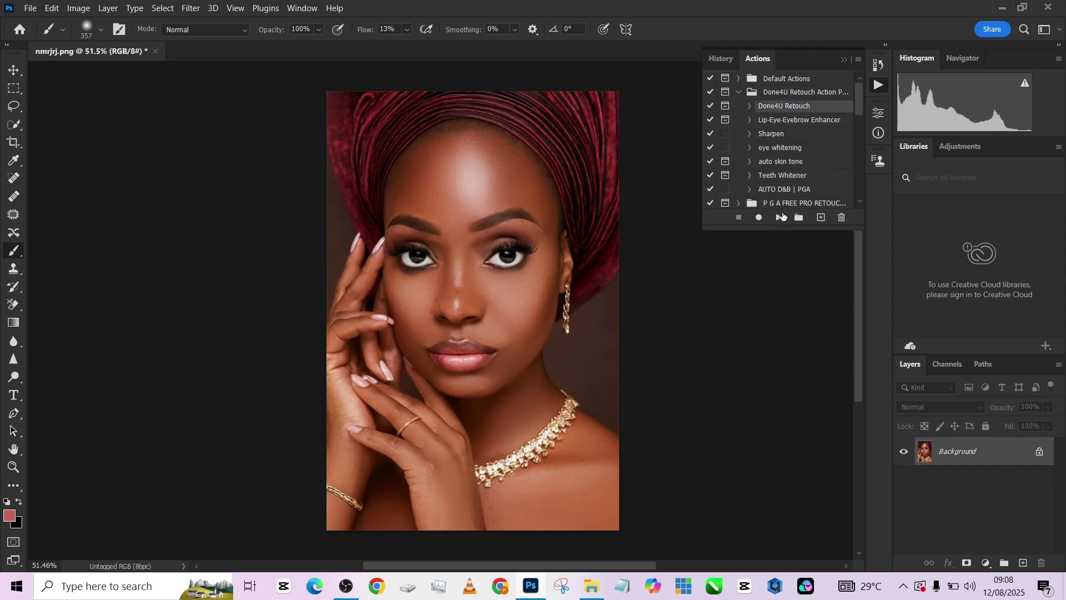
click(780, 218)
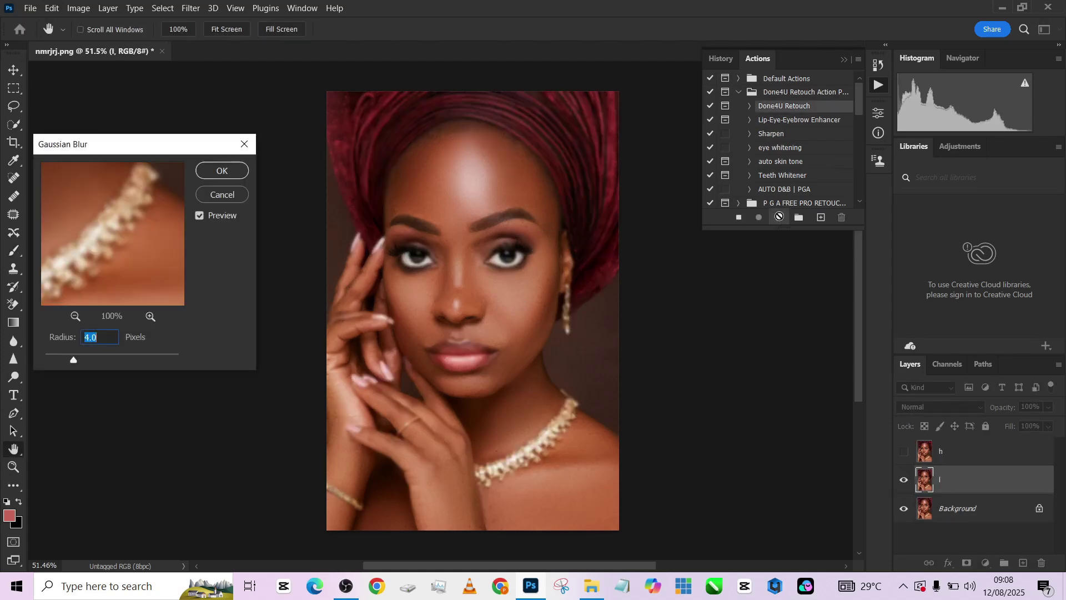
text(4)
click(233, 172)
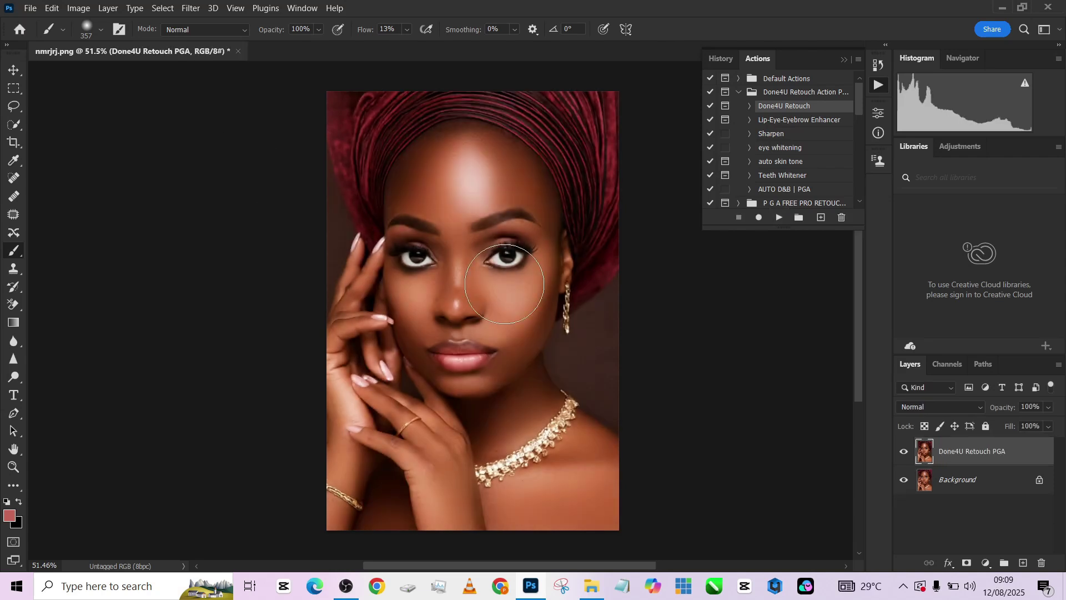
Set the Done4U Retouch PGA layer's fill to 55%, comparing the portrait with the layer hidden and shown.
click(905, 452)
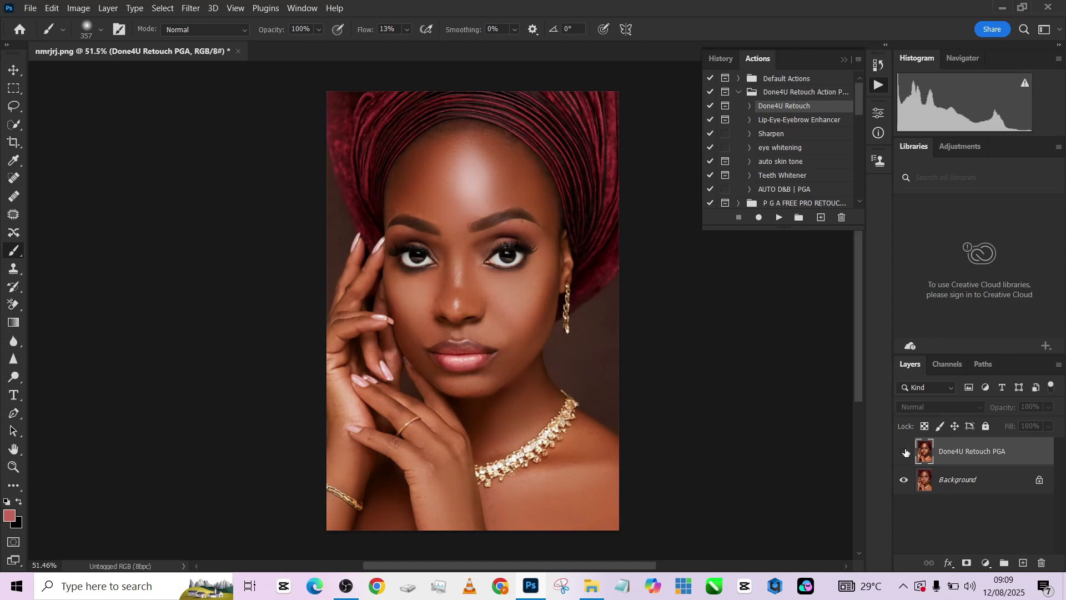
click(905, 451)
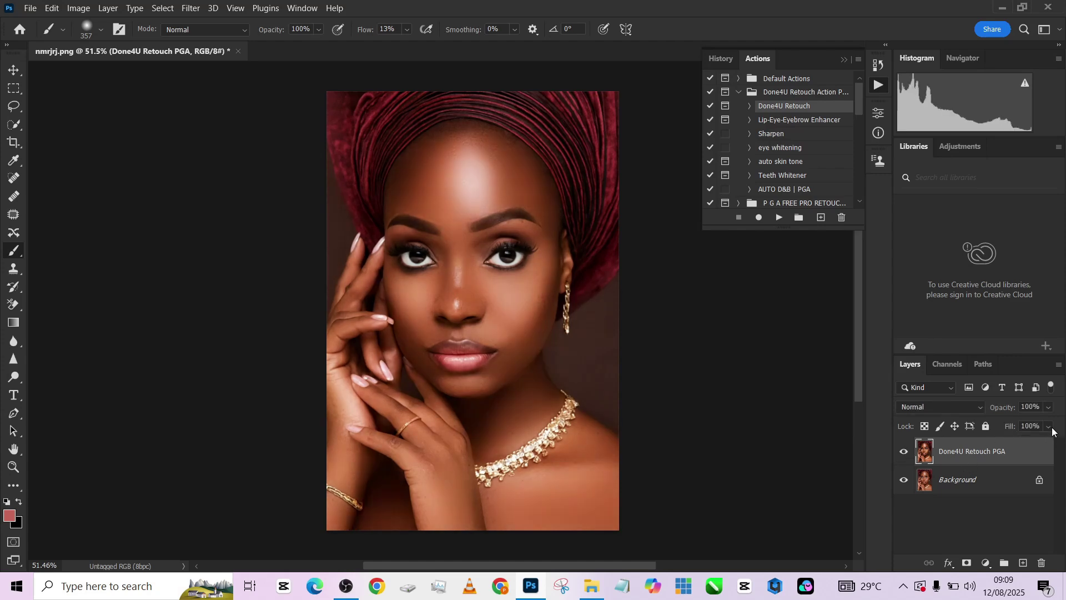
mouse_move(1049, 427)
mouse_down()
mouse_move(1051, 443)
mouse_move(1033, 443)
mouse_up()
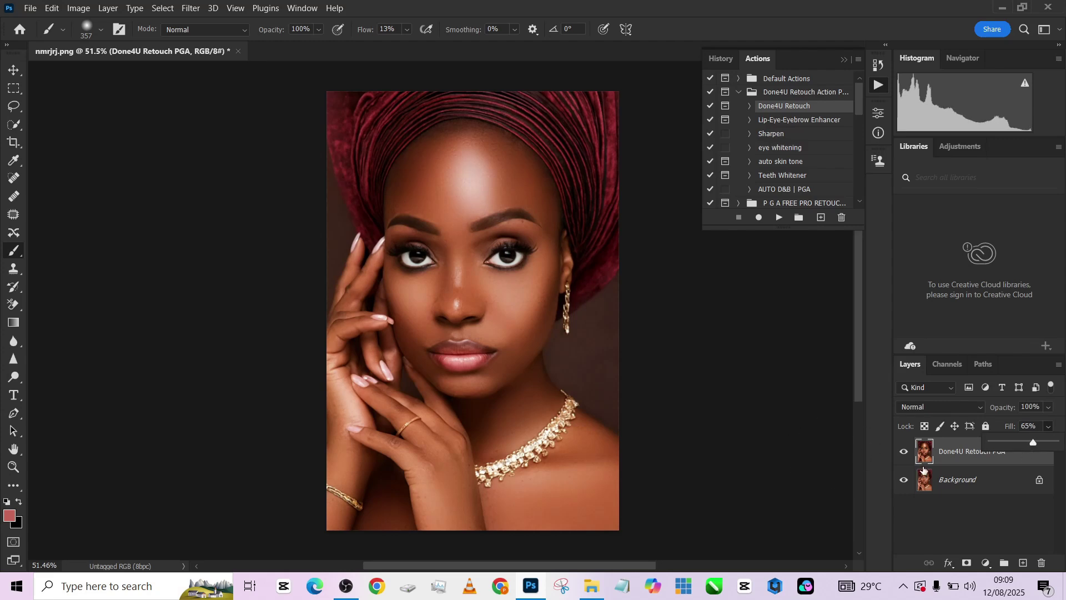
click(904, 452)
click(905, 452)
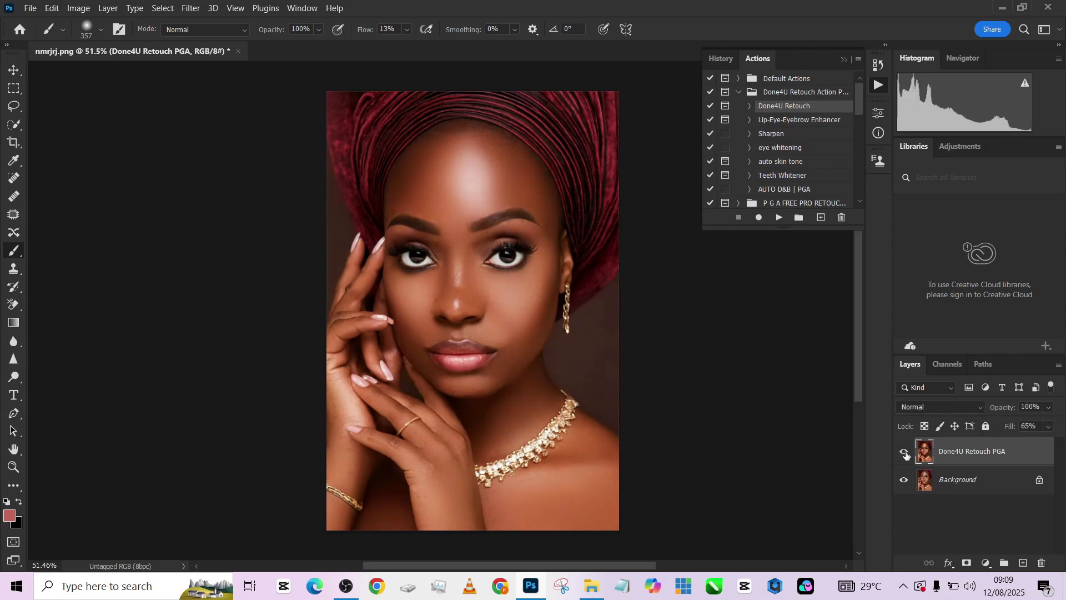
click(905, 452)
click(905, 452)
click(1048, 427)
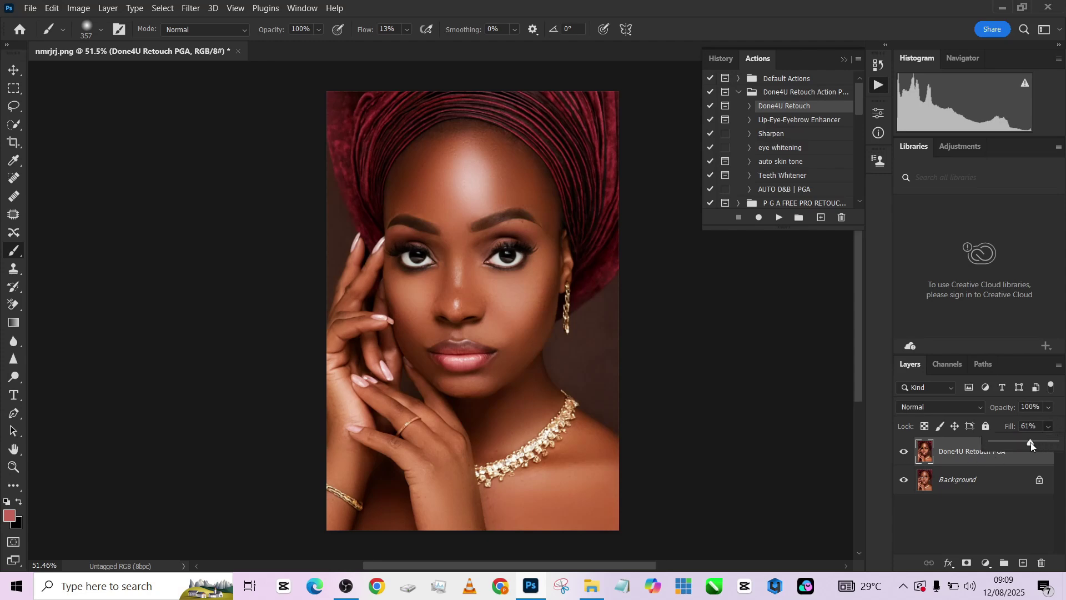
scroll(518, 309, up, 3)
scroll(518, 308, down, 4)
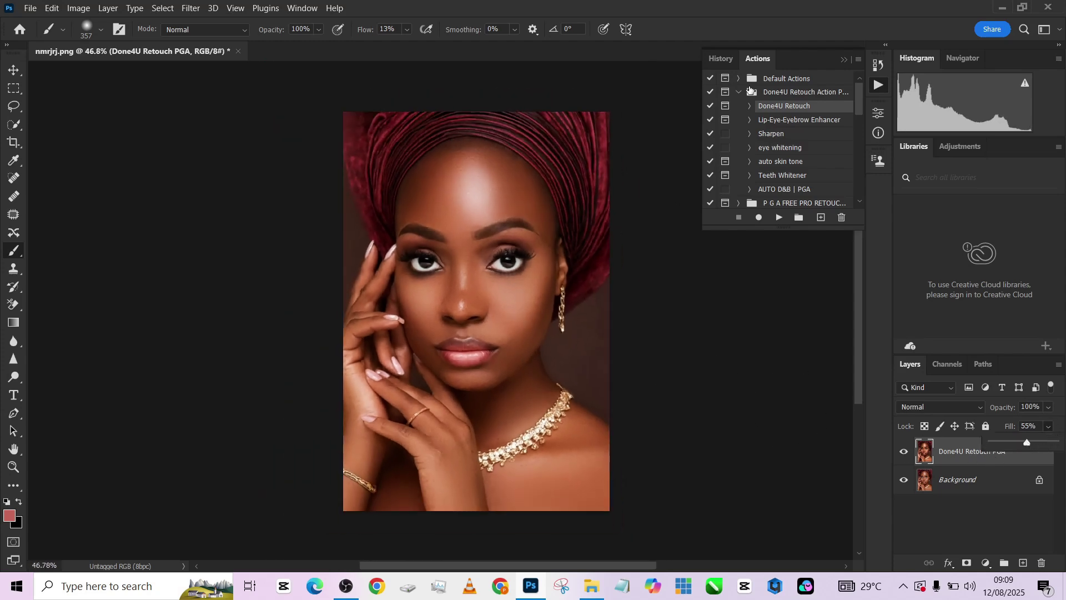
Save the retouched state as a history snapshot and compare it with the original photo.
click(731, 60)
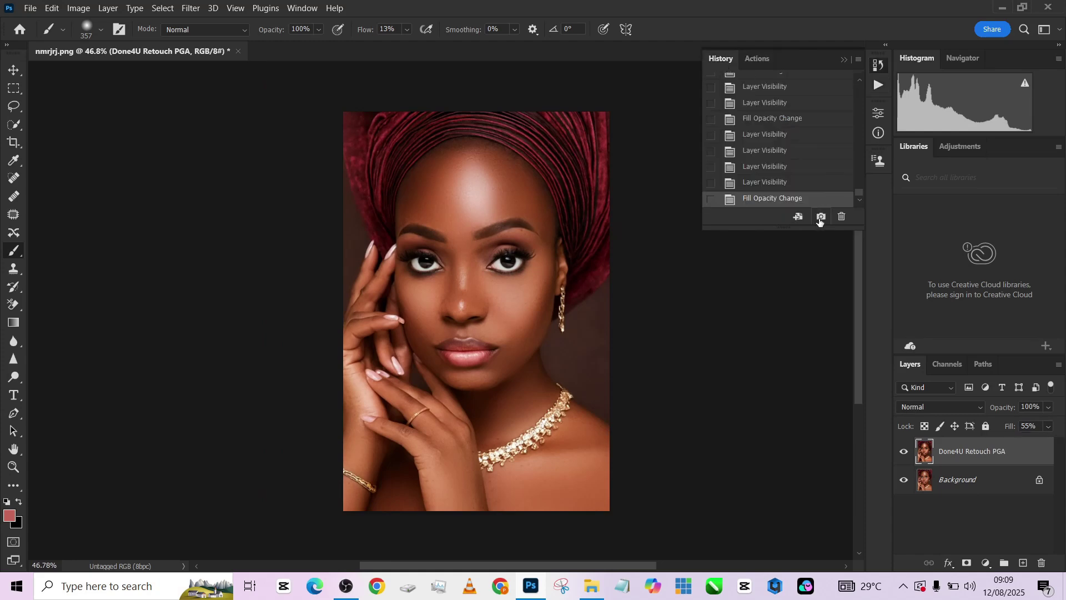
drag(861, 192, 864, 82)
click(800, 82)
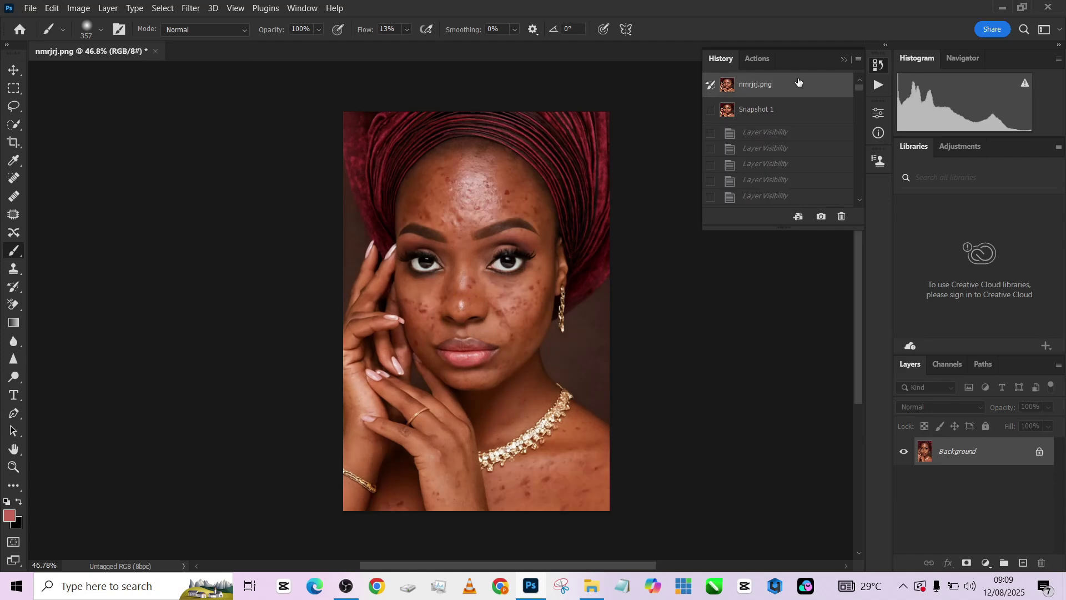
click(786, 112)
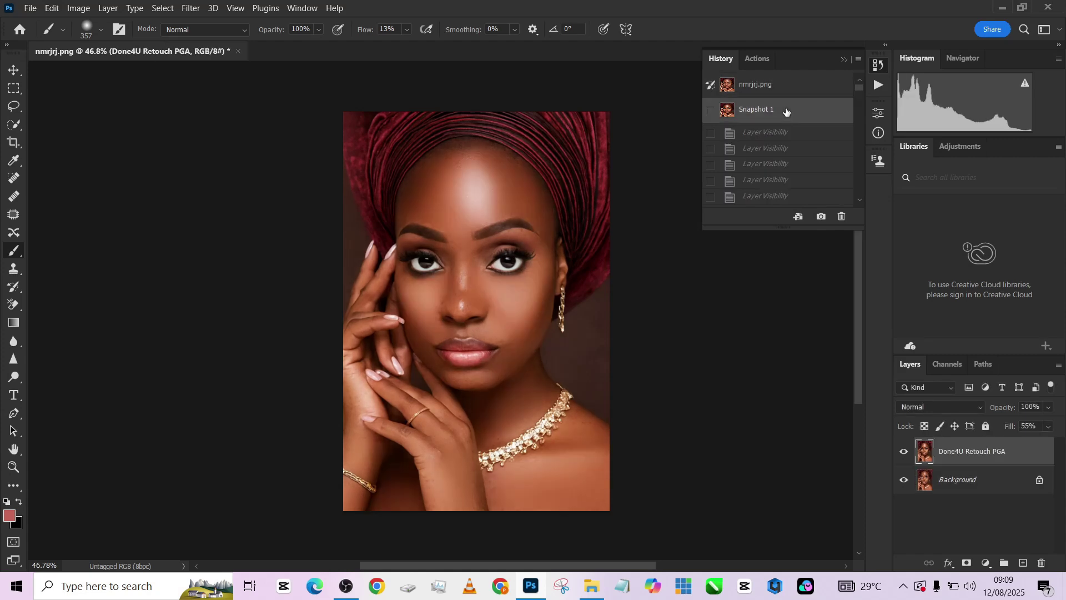
click(786, 83)
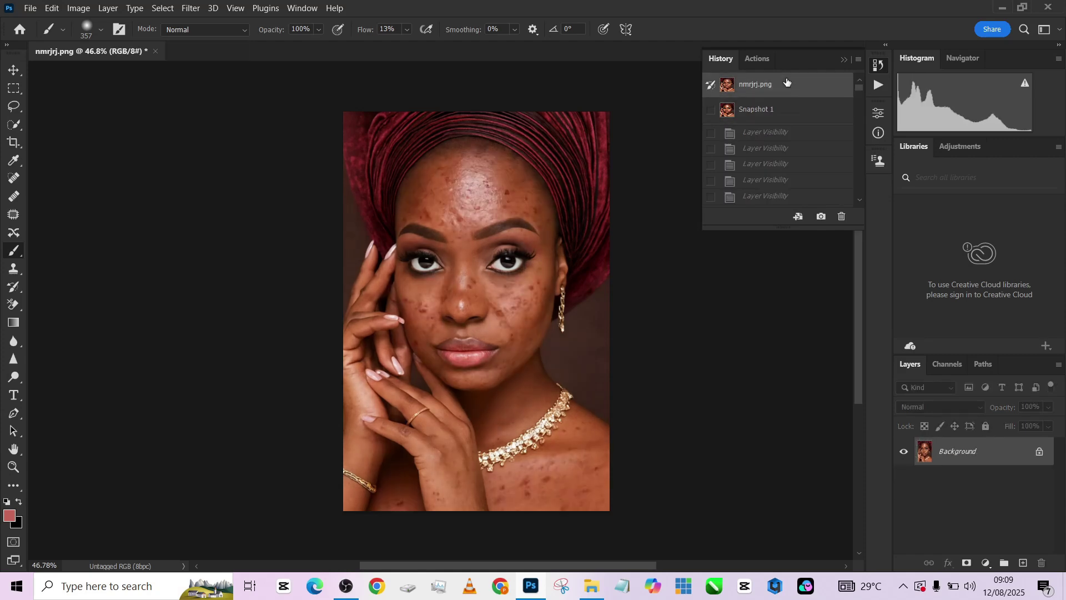
click(793, 116)
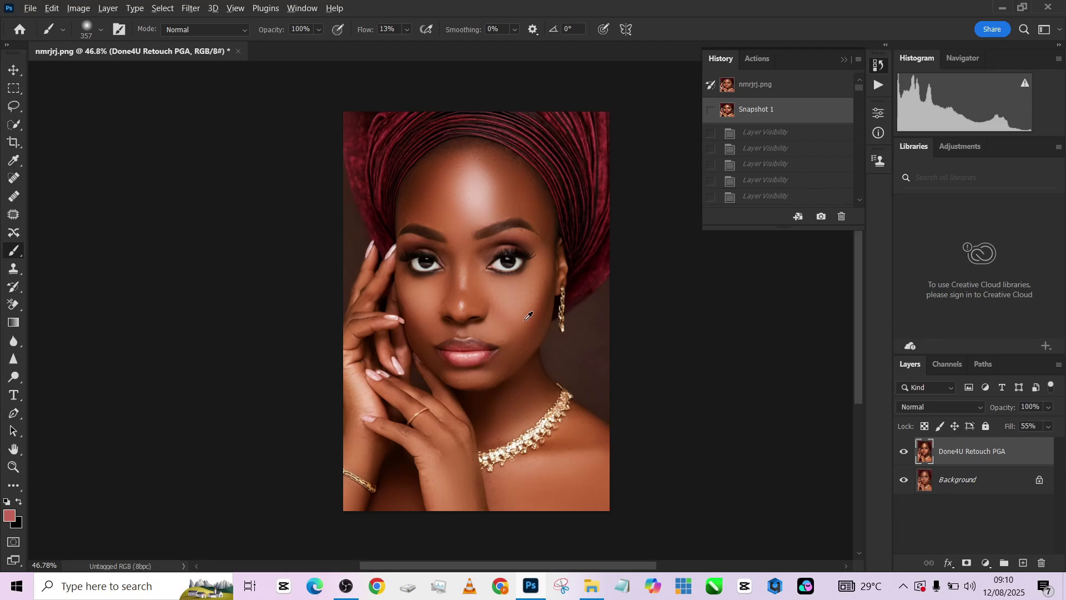
scroll(526, 319, up, 1)
drag(514, 366, 482, 366)
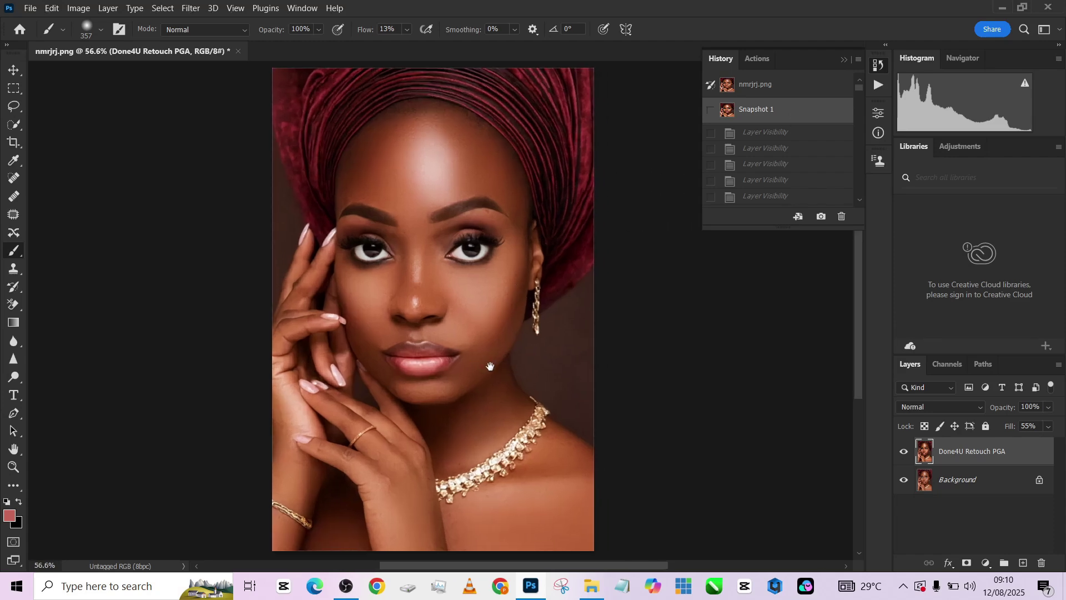
scroll(476, 347, up, 1)
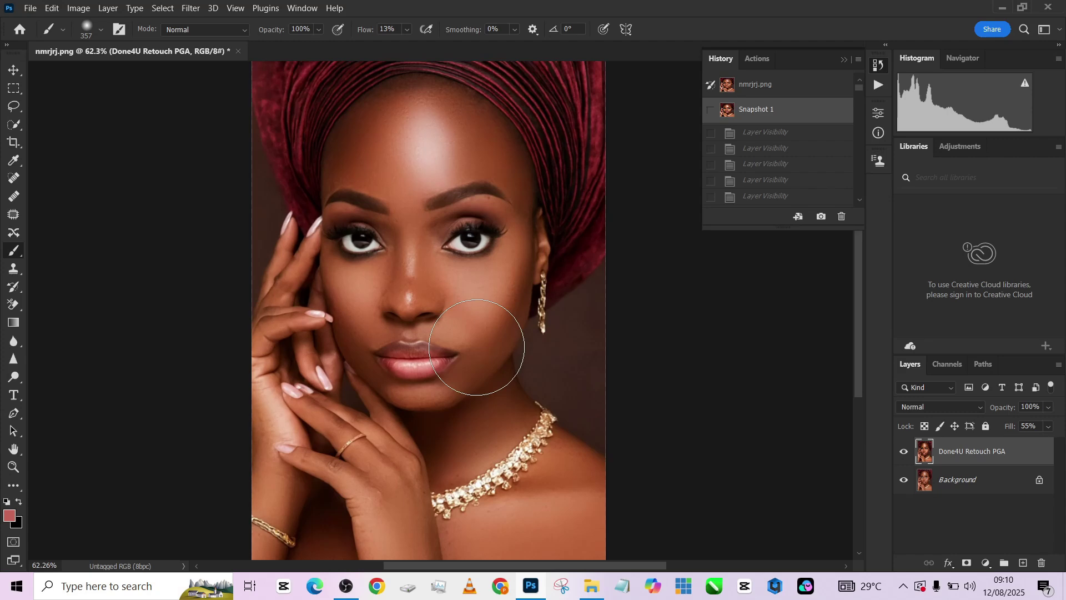